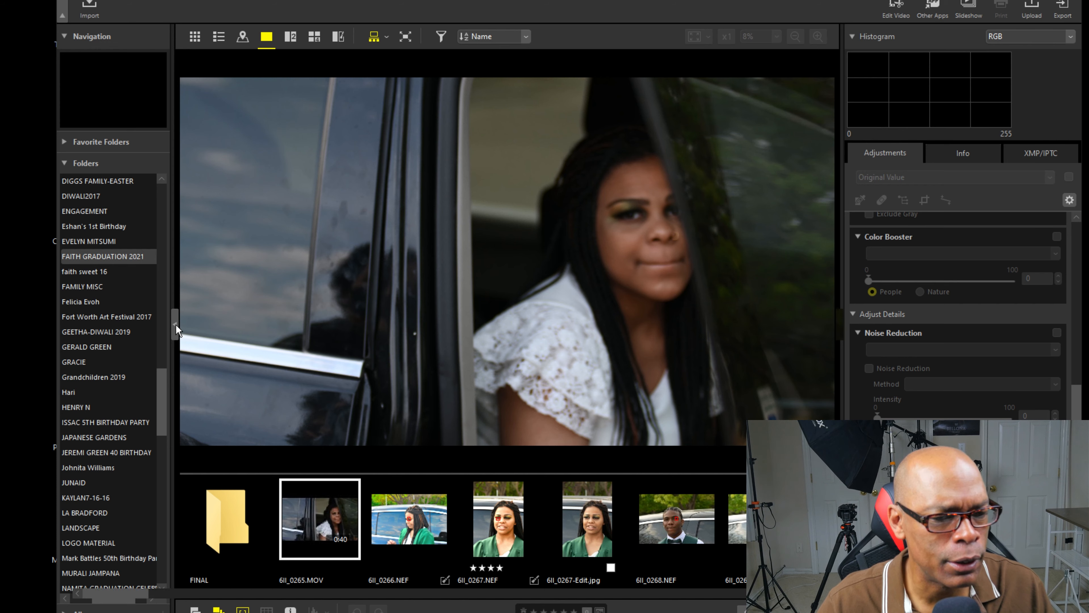
Hide the navigation and folder pane to enlarge the image viewing area.
click(175, 324)
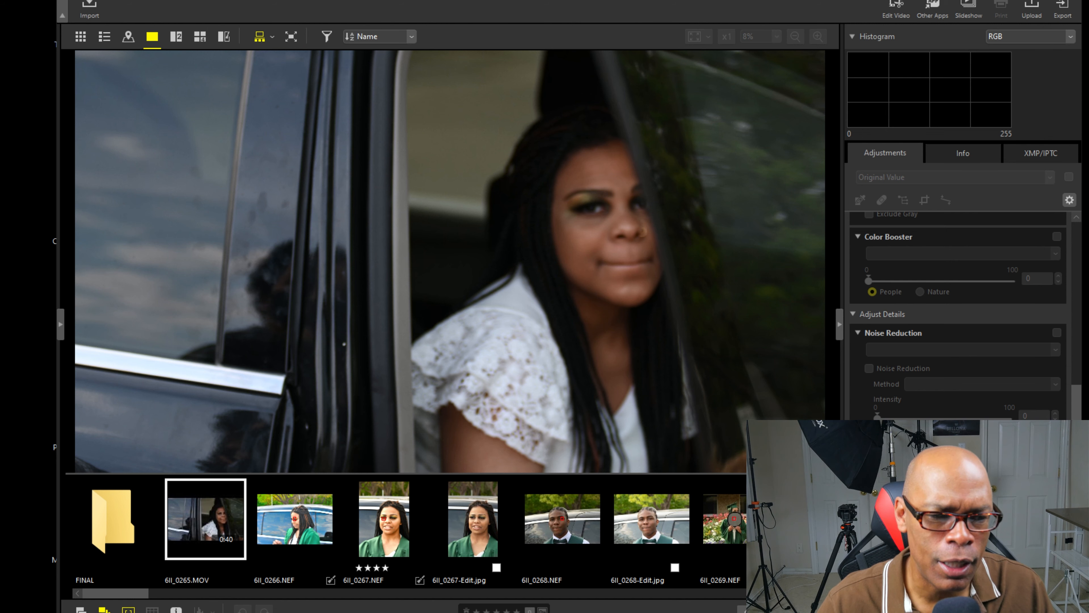
mouse_move(769, 262)
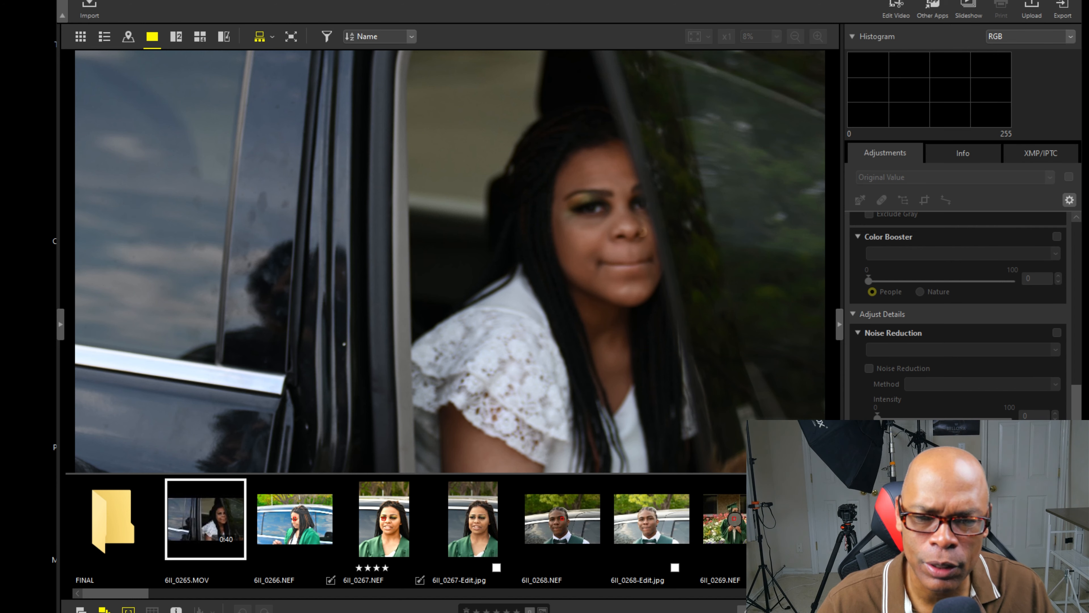
mouse_move(415, 175)
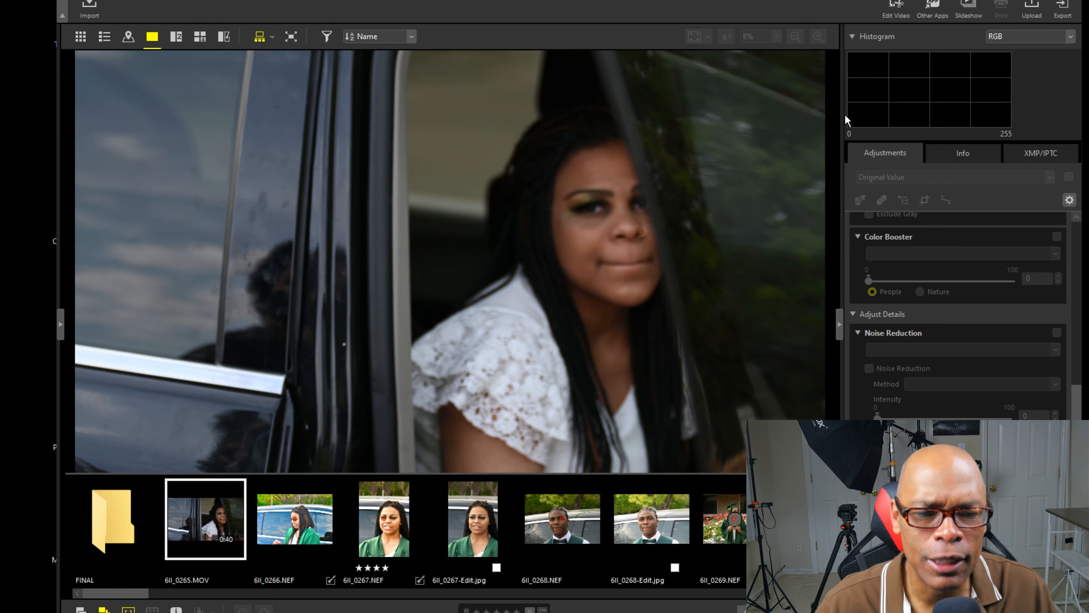
mouse_move(768, 144)
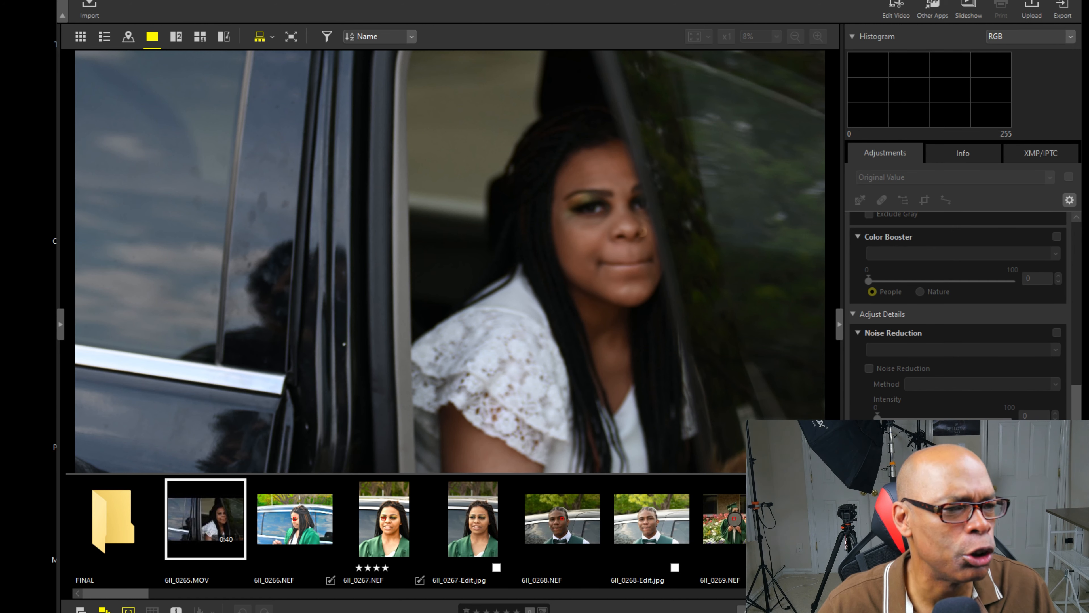
click(91, 1)
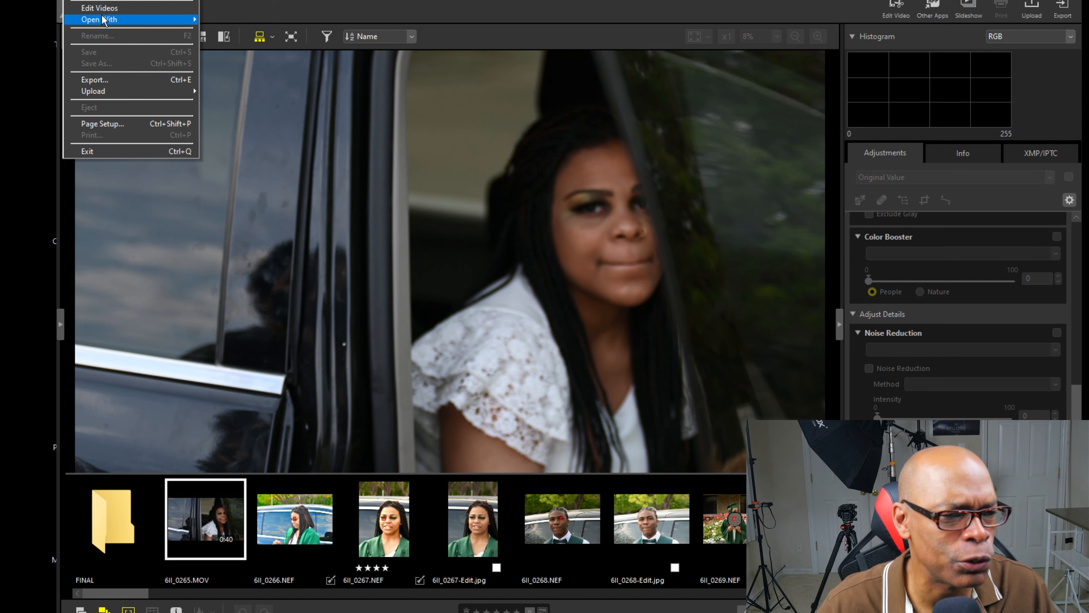
click(93, 1)
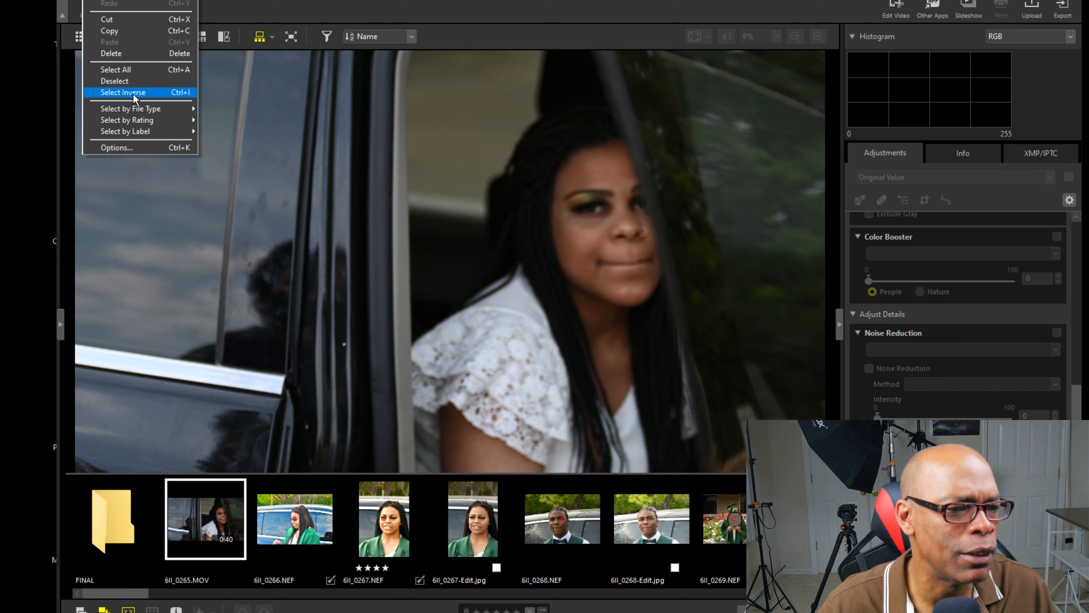
mouse_move(141, 122)
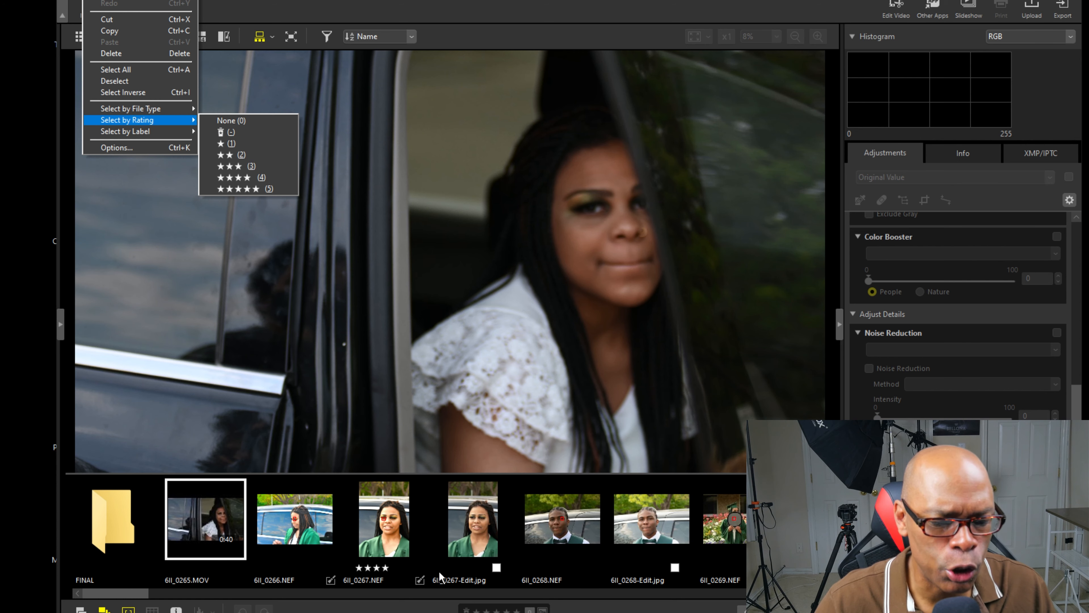
Rate 6II_0267-Edit.jpg and 6II_0268.NEF with four stars each.
click(455, 567)
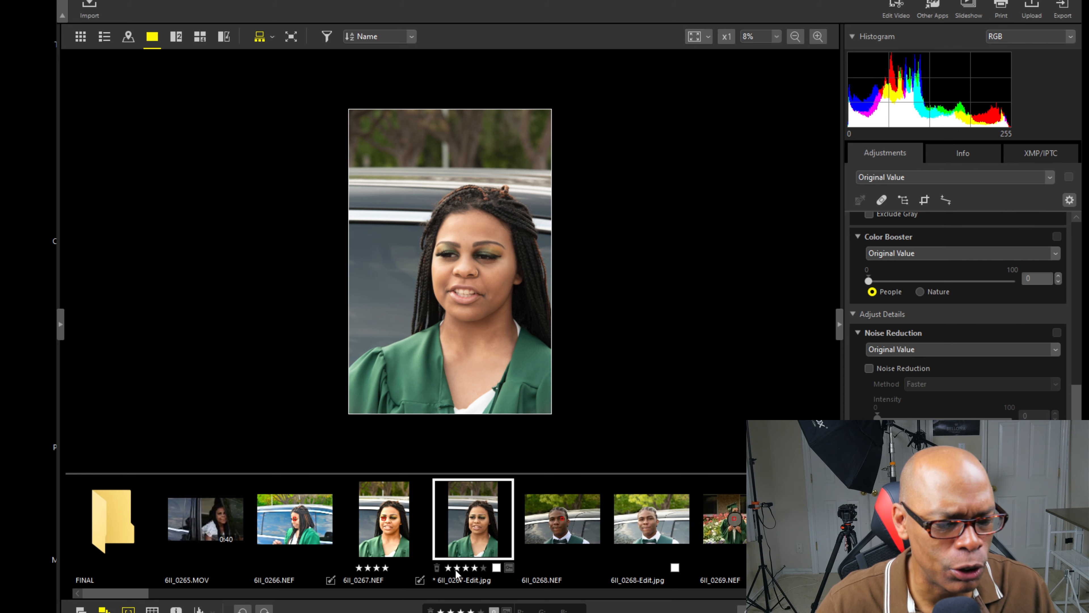
click(553, 569)
click(563, 569)
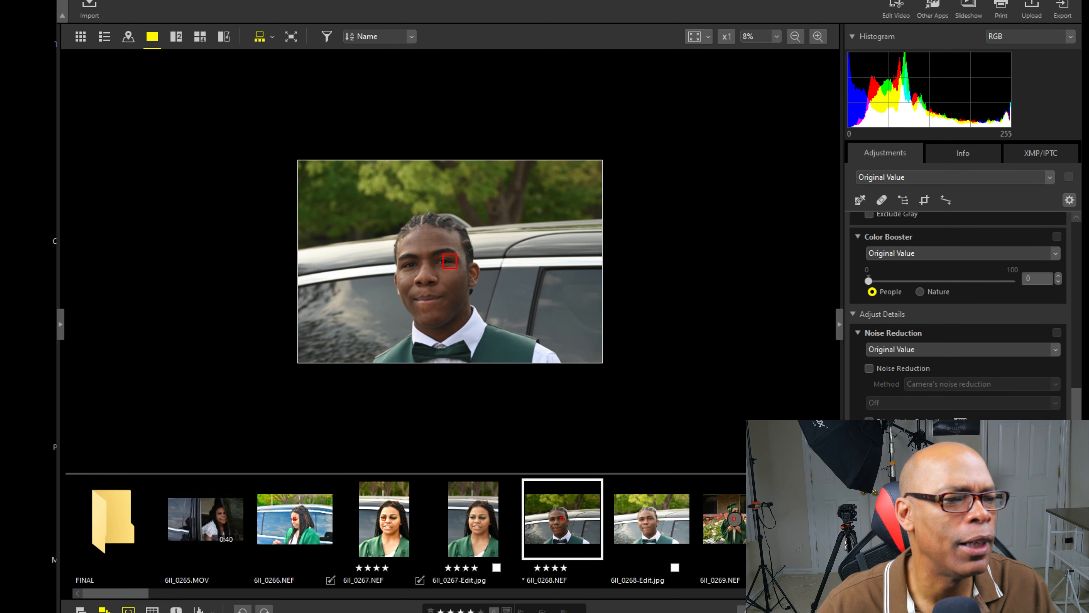
Select the files in this folder by a three-star rating.
click(99, 1)
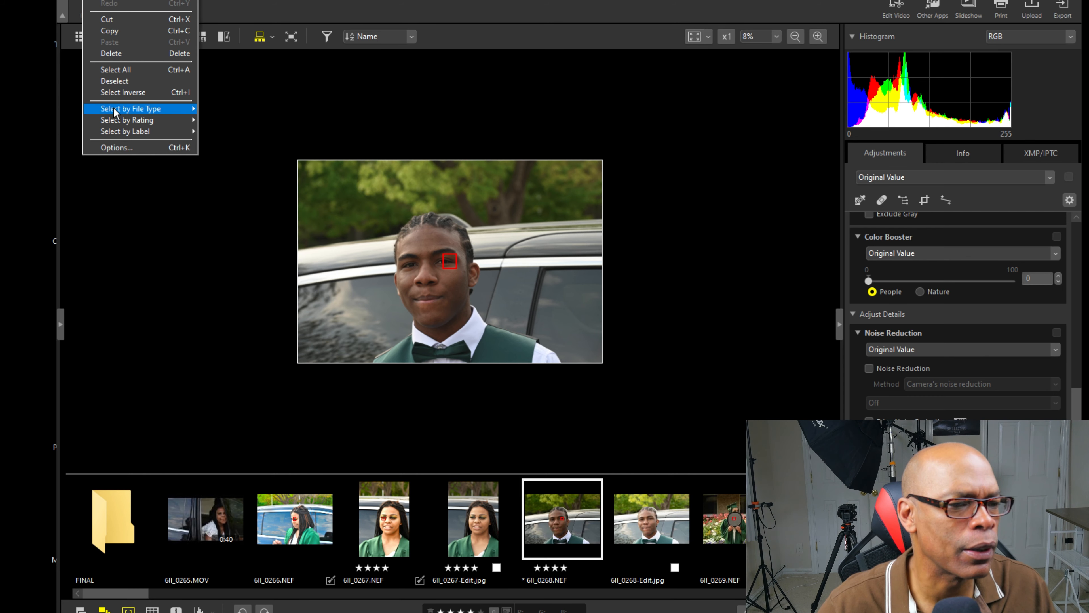
mouse_move(116, 124)
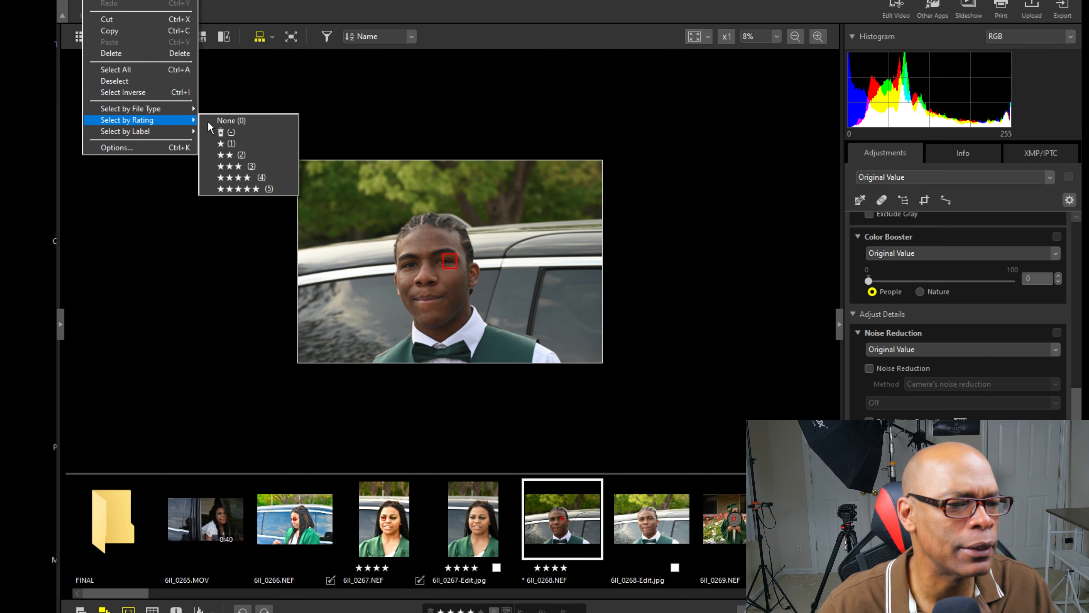
click(234, 167)
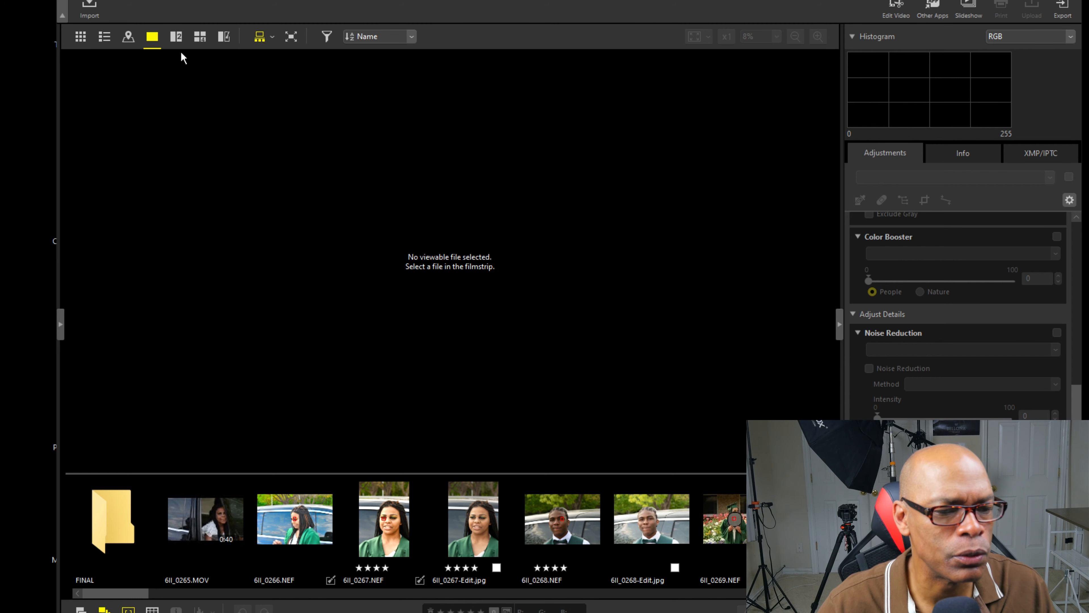
Select all files in the folder that have no rating.
click(96, 0)
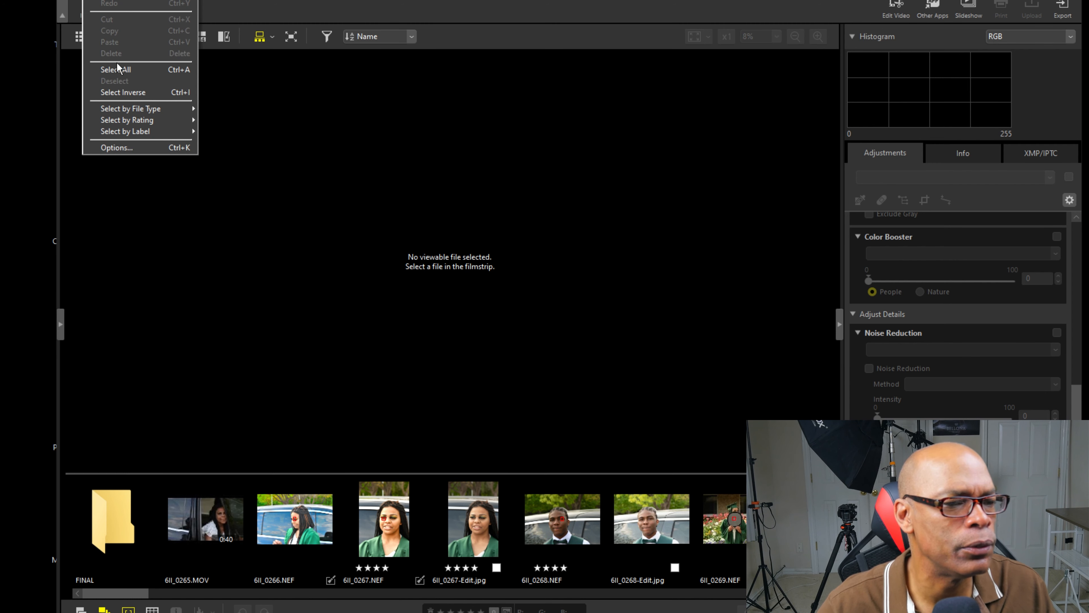
mouse_move(142, 122)
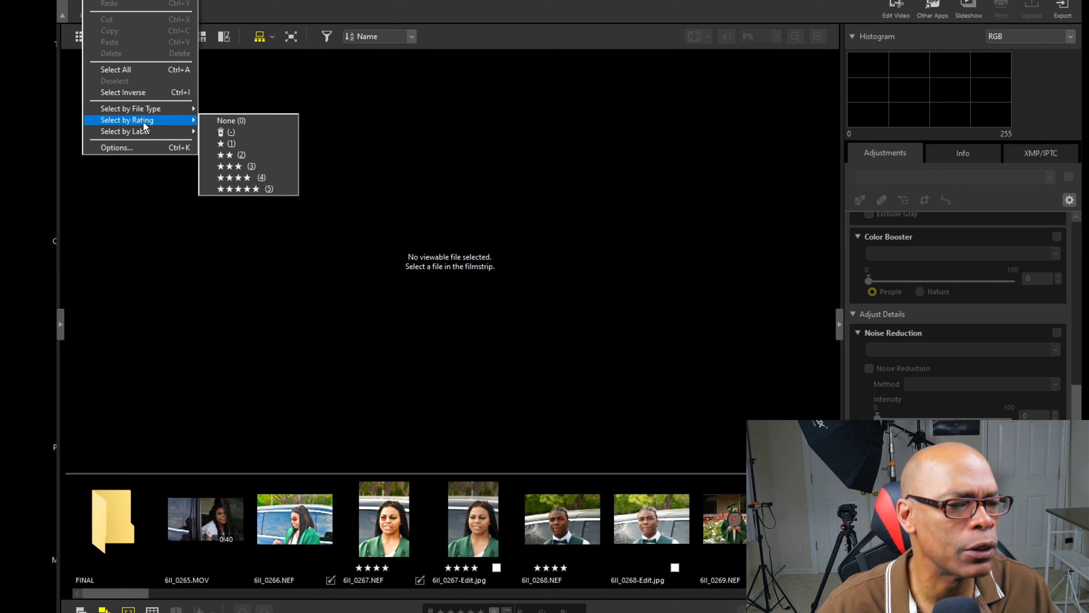
click(220, 124)
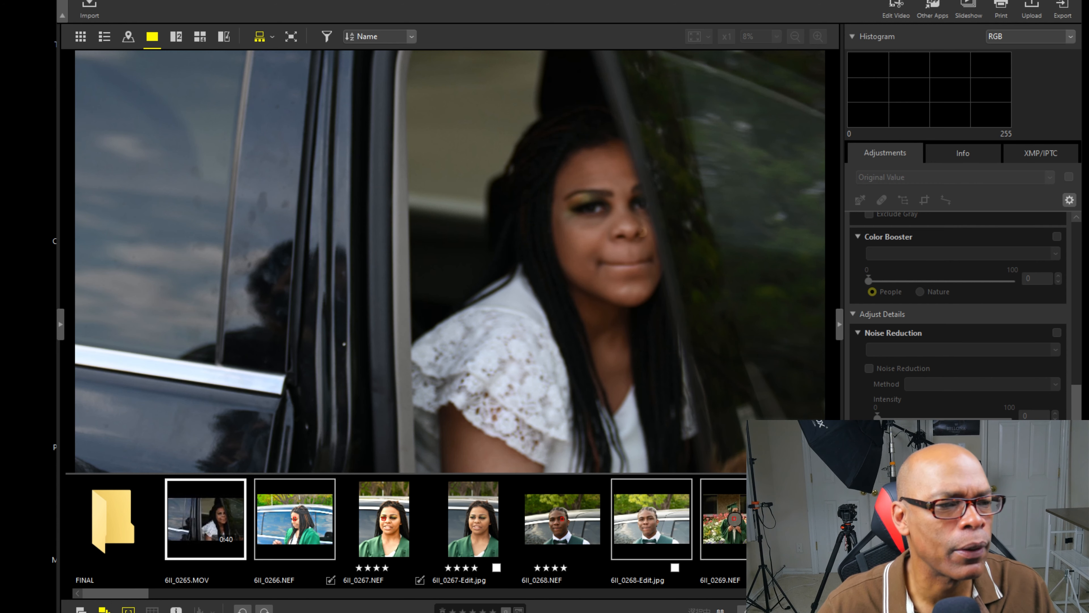
Select 6II_0266.NEF and look at the adjustment commands available for it.
click(166, 2)
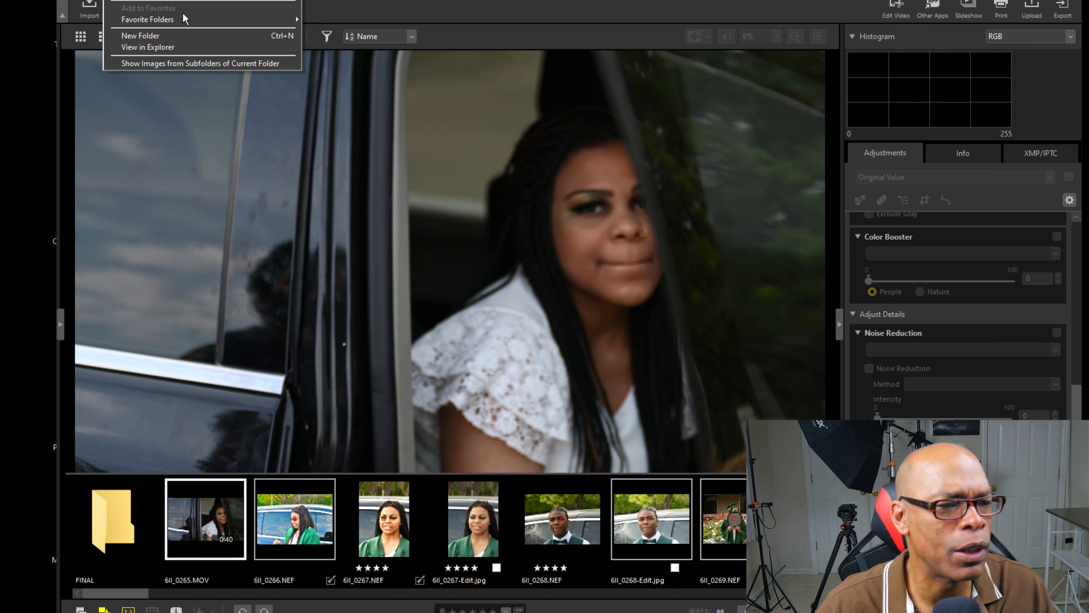
mouse_move(182, 23)
click(202, 0)
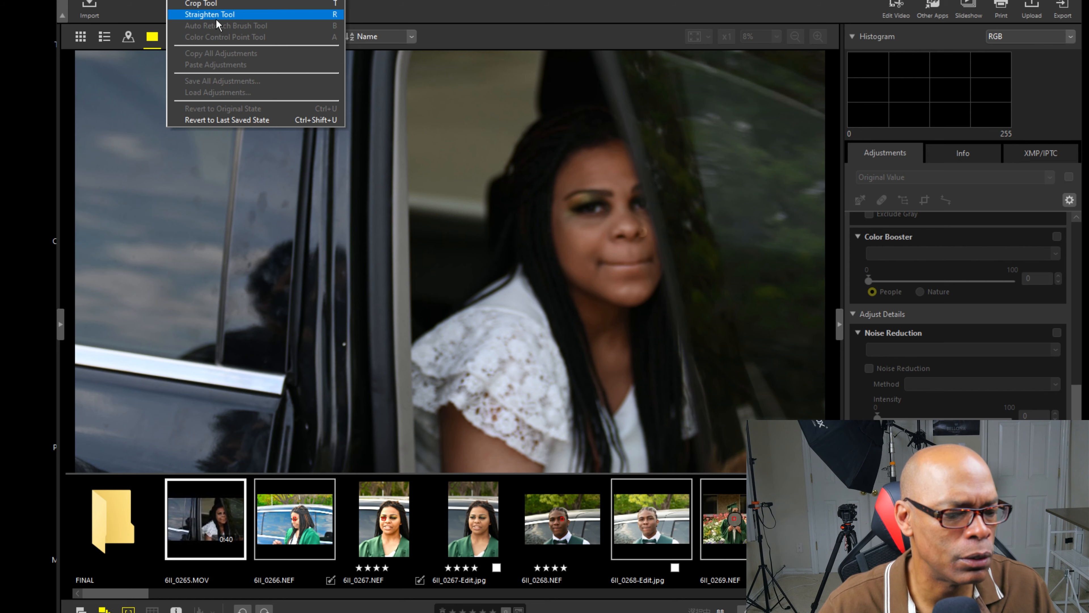
click(283, 485)
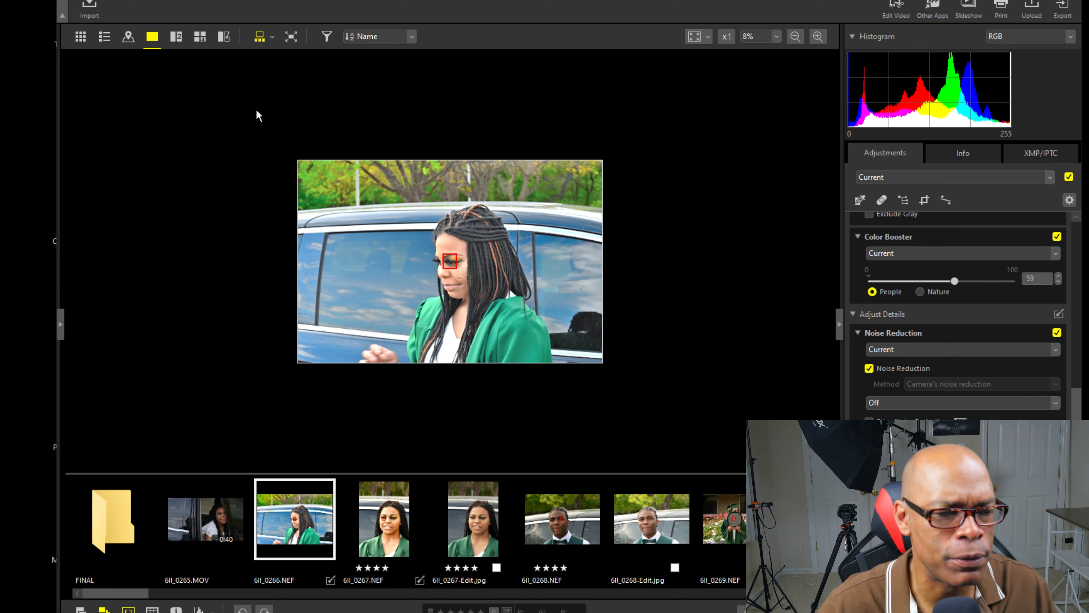
click(204, 2)
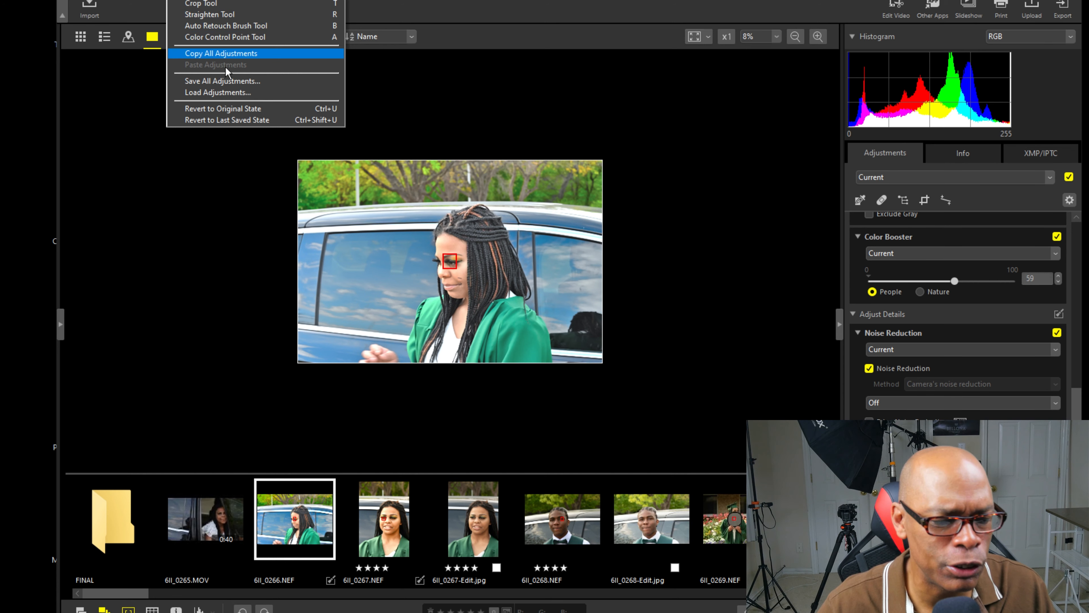
Compare the adjustments of 6II_0267-Edit.jpg with those of 6II_0267.NEF, including the raw file's Picture Control and White Balance settings.
click(477, 522)
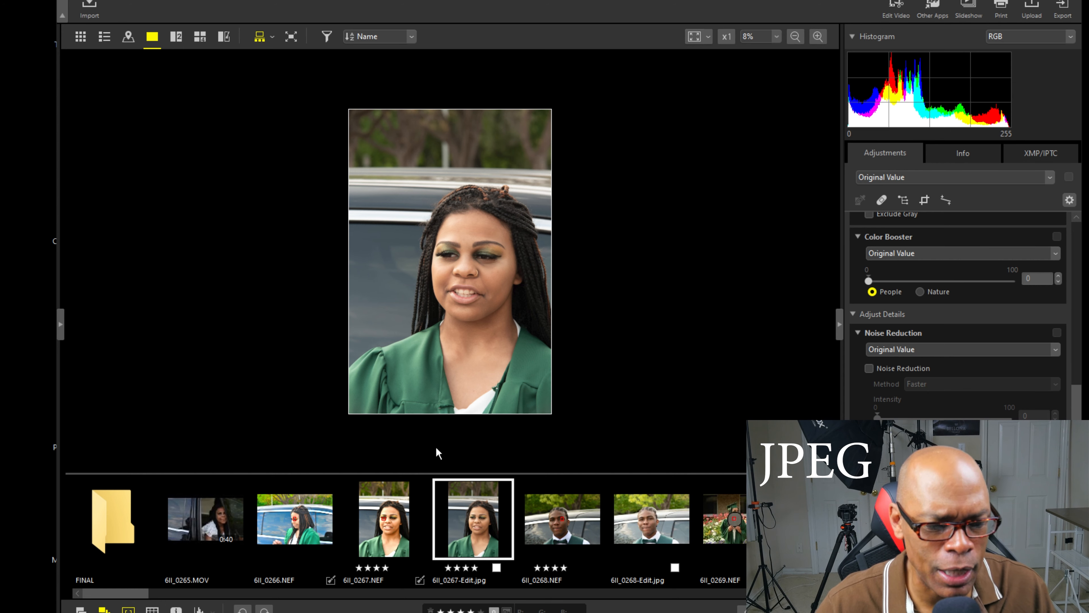
click(385, 500)
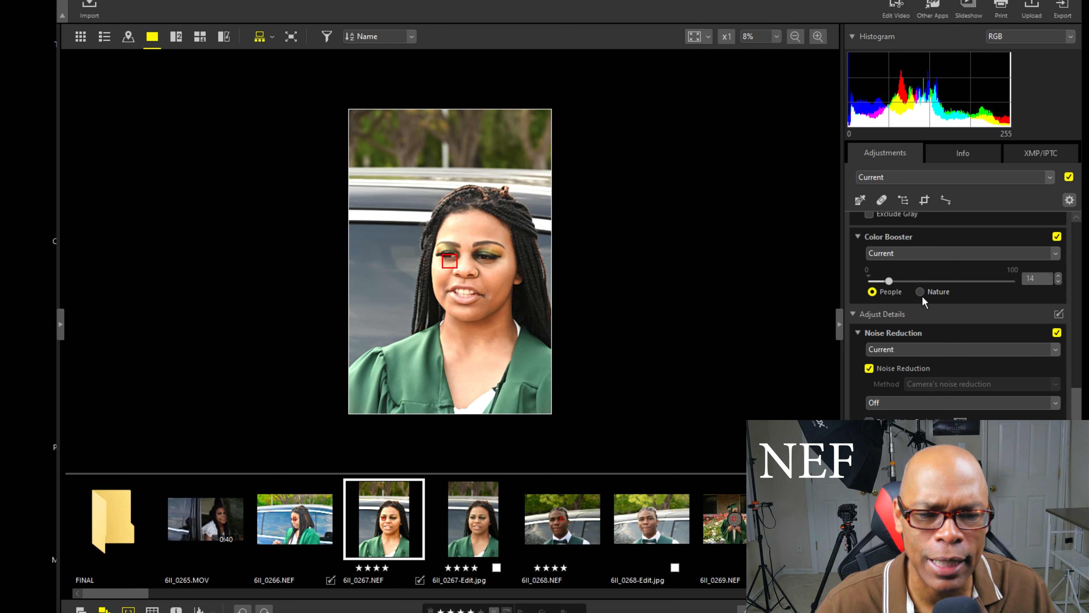
scroll(897, 280, up, 3)
scroll(909, 301, up, 10)
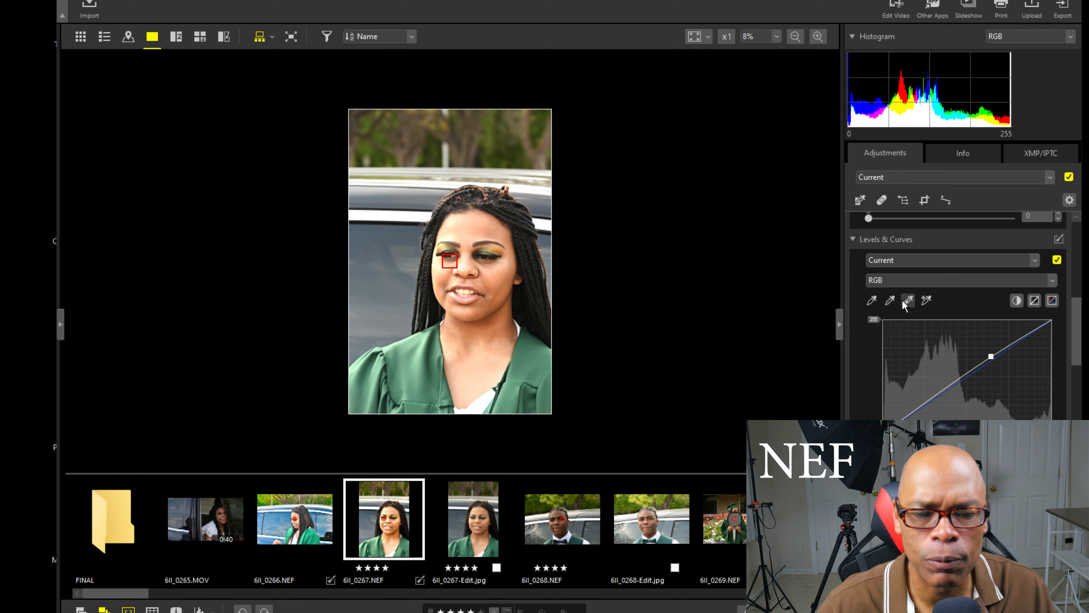
scroll(898, 300, up, 6)
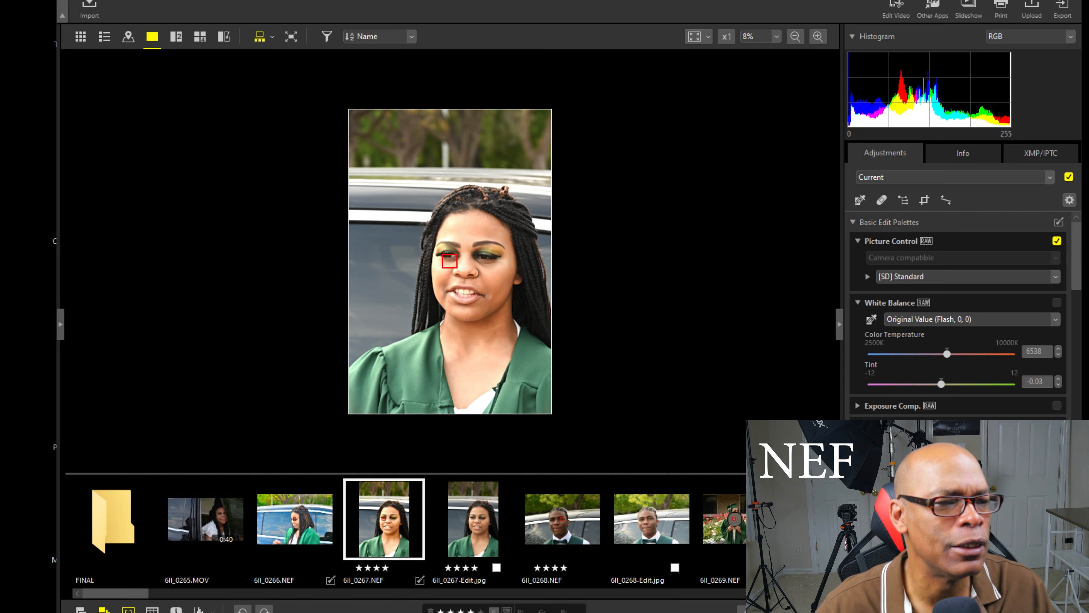
Show the image information overlay on 6II_0267.NEF to read its shooting data.
click(148, 0)
key(Right)
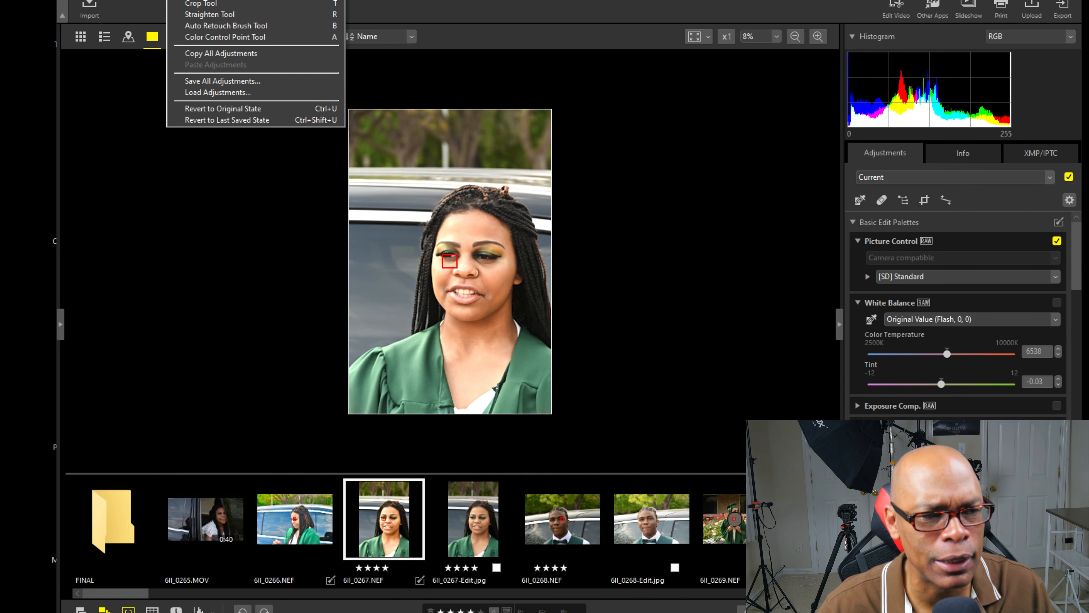
key(Right)
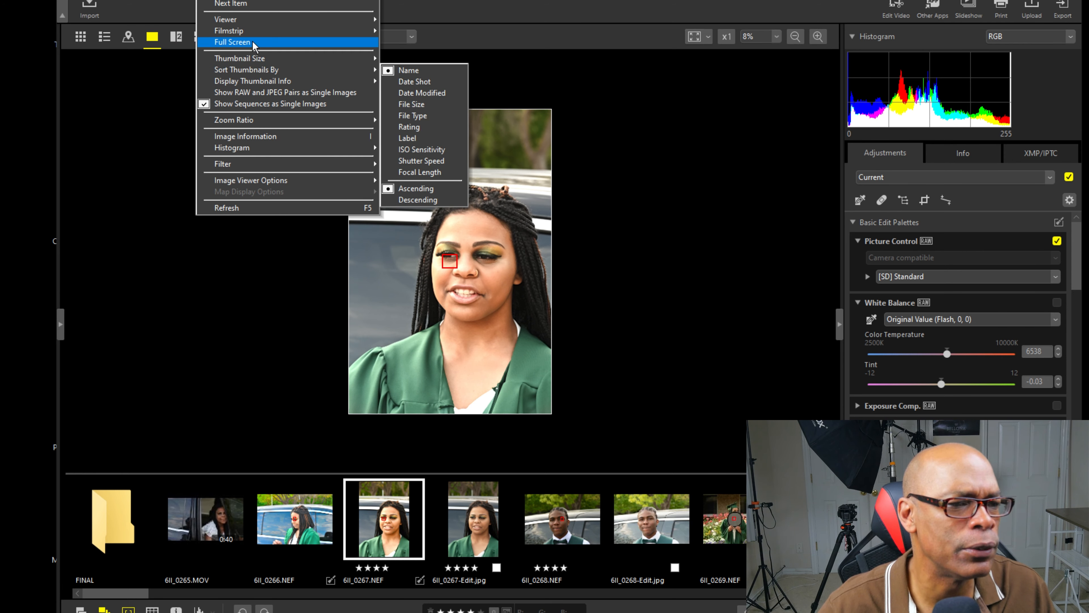
mouse_move(254, 24)
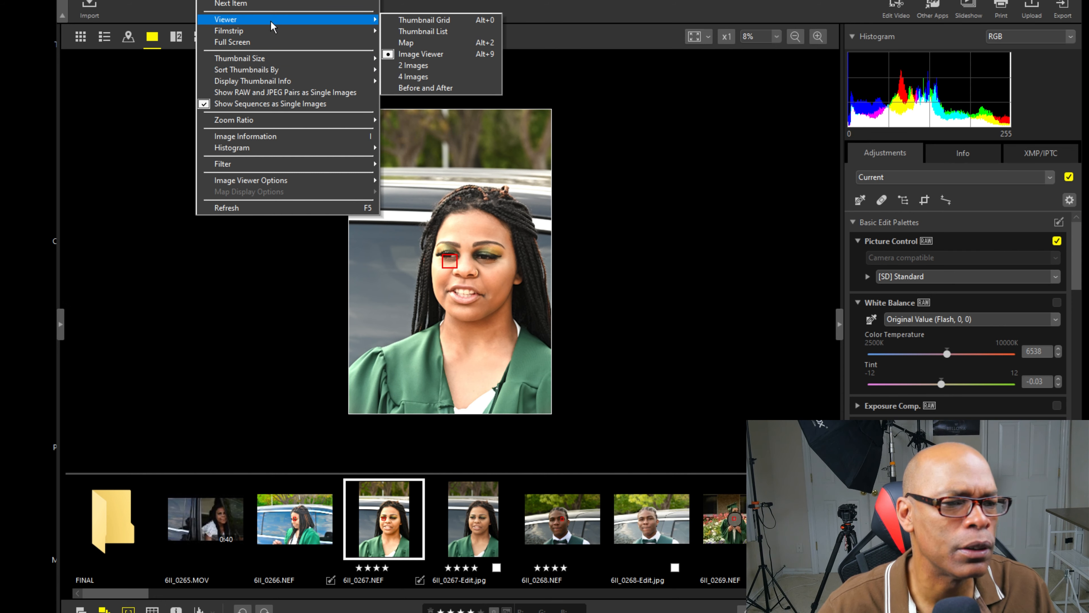
mouse_move(306, 34)
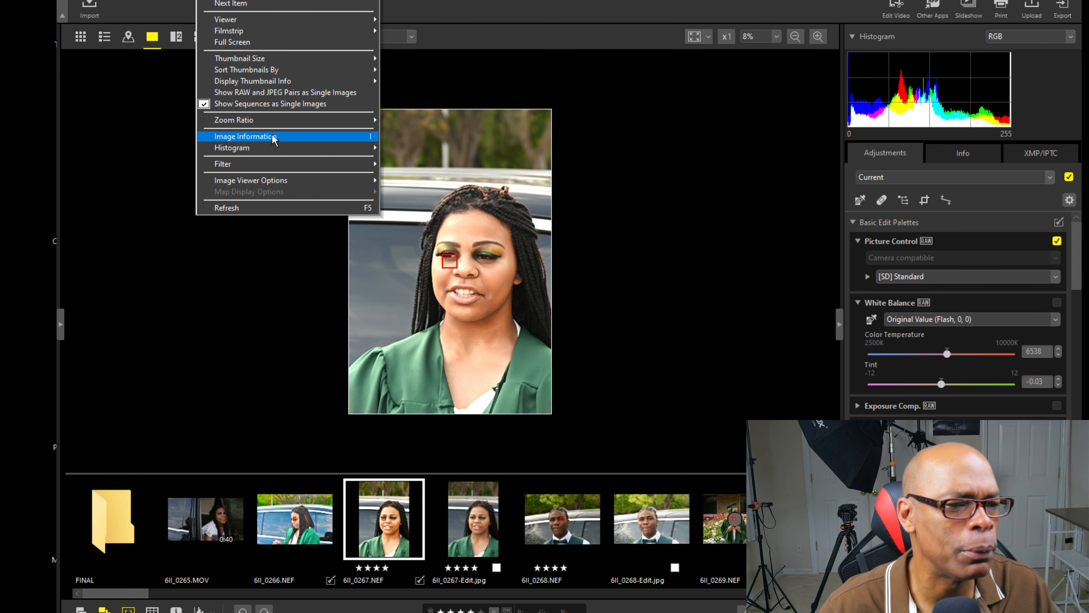
click(274, 138)
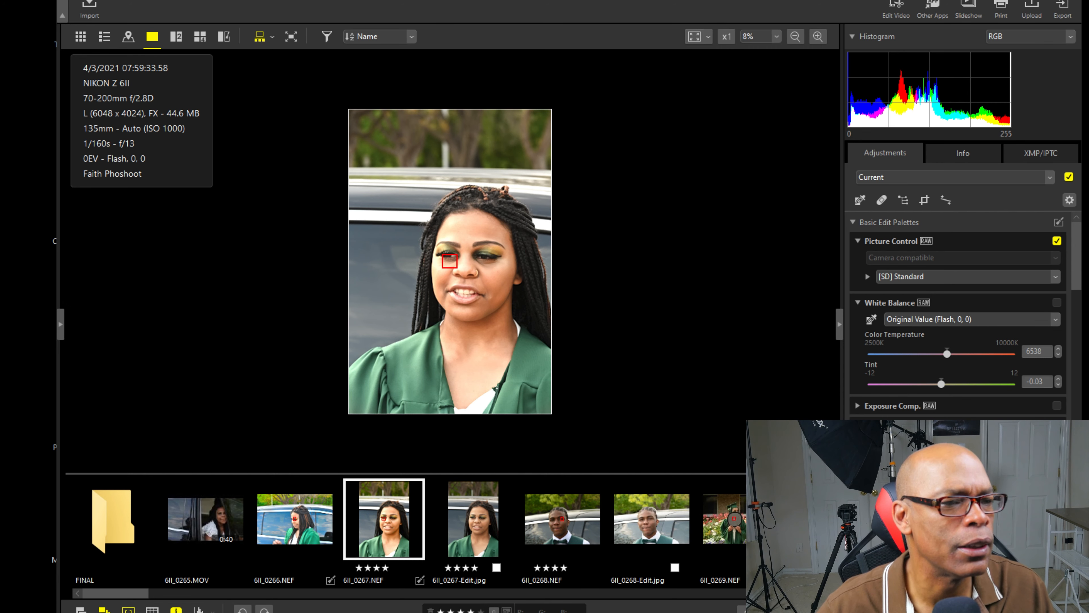
Hide the image information overlay on 6II_0267.NEF.
click(210, 0)
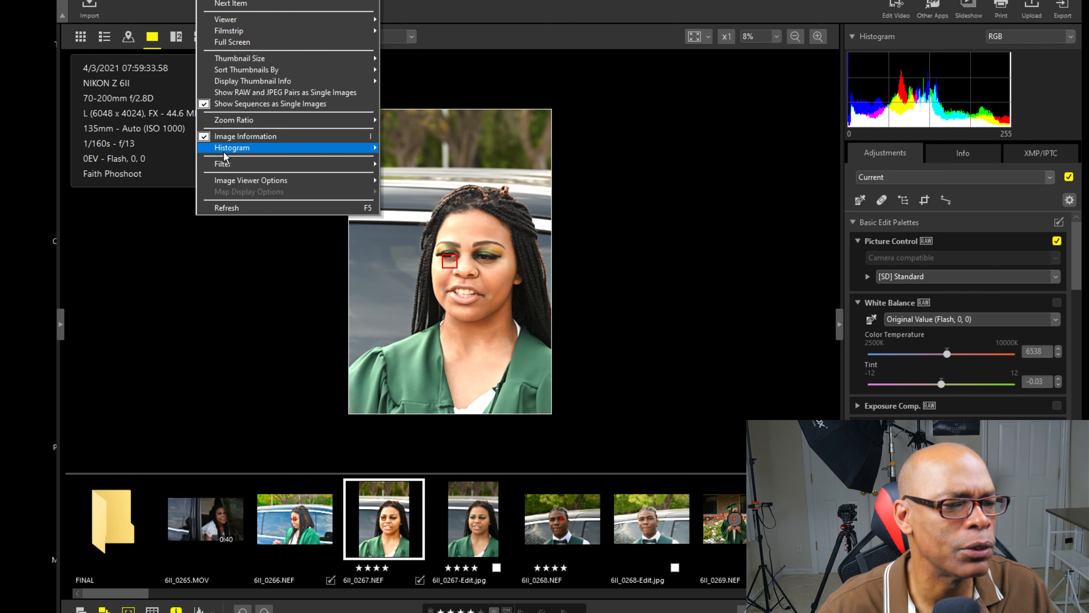
click(212, 137)
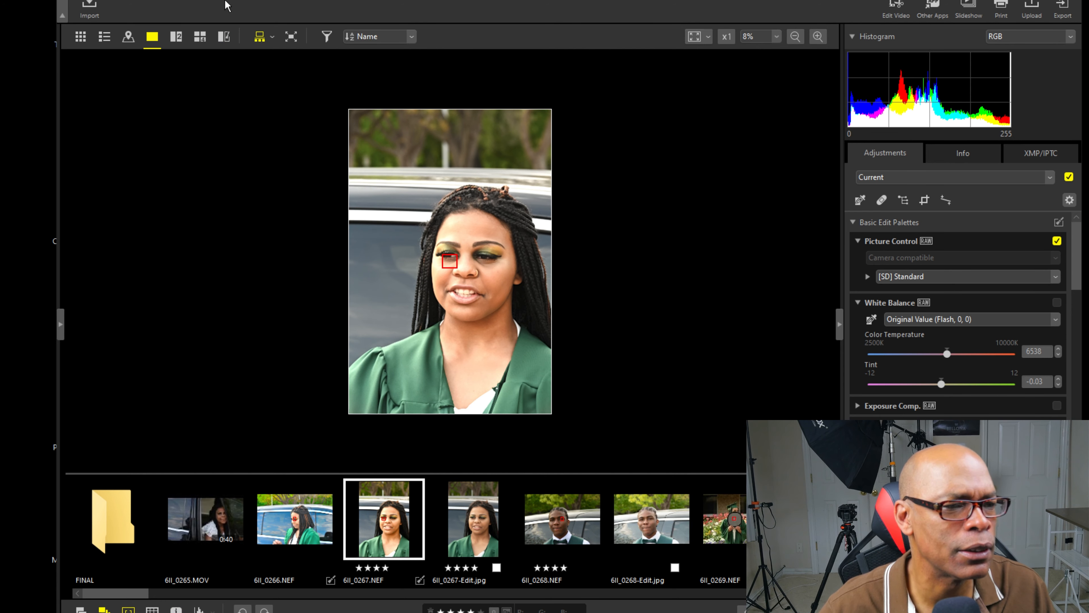
click(211, 0)
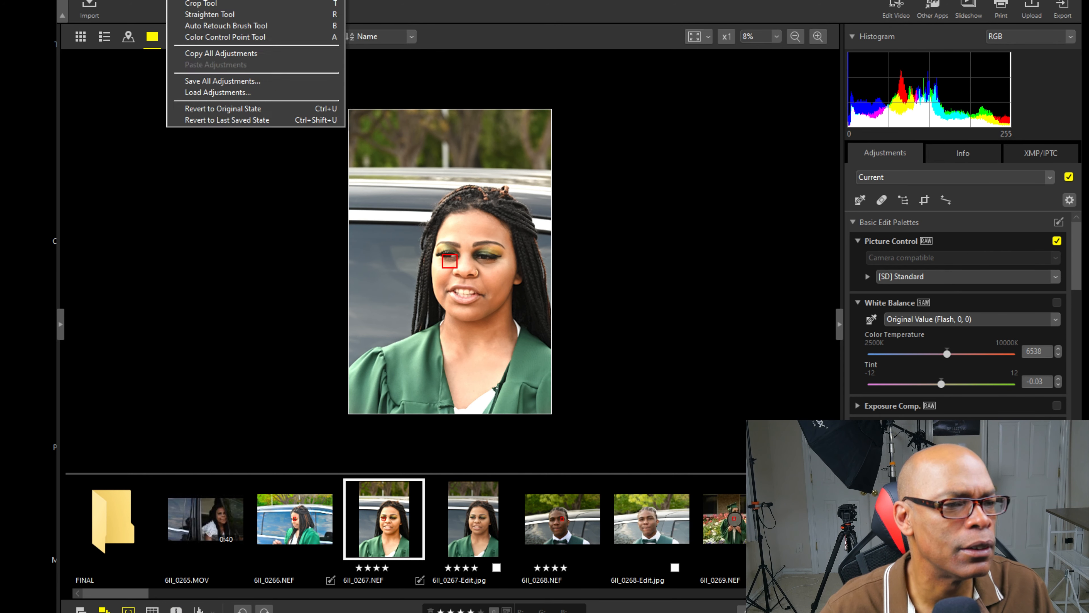
mouse_move(155, 0)
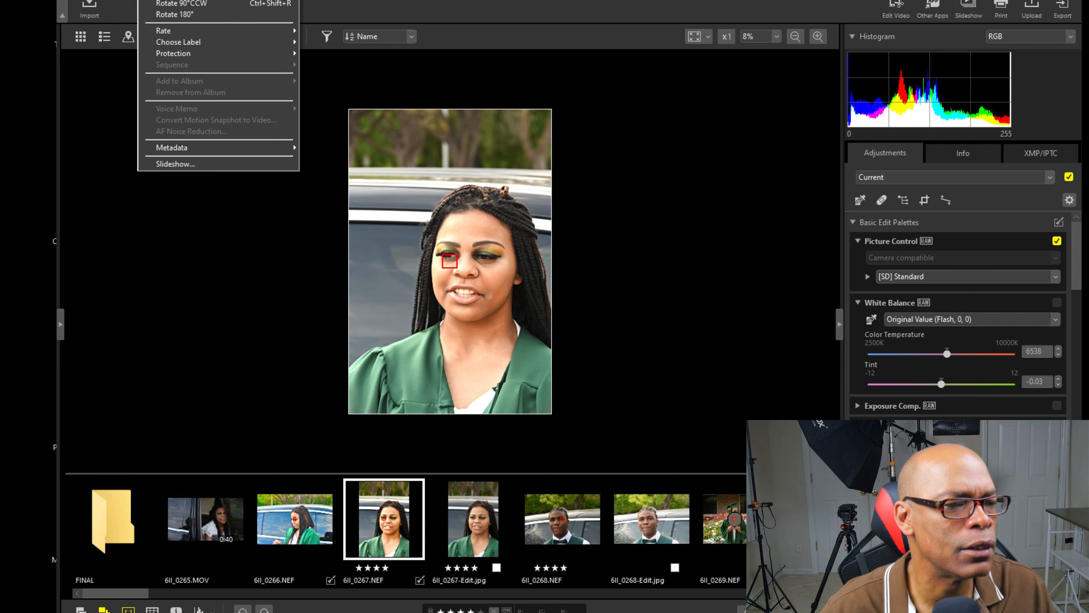
mouse_move(231, 0)
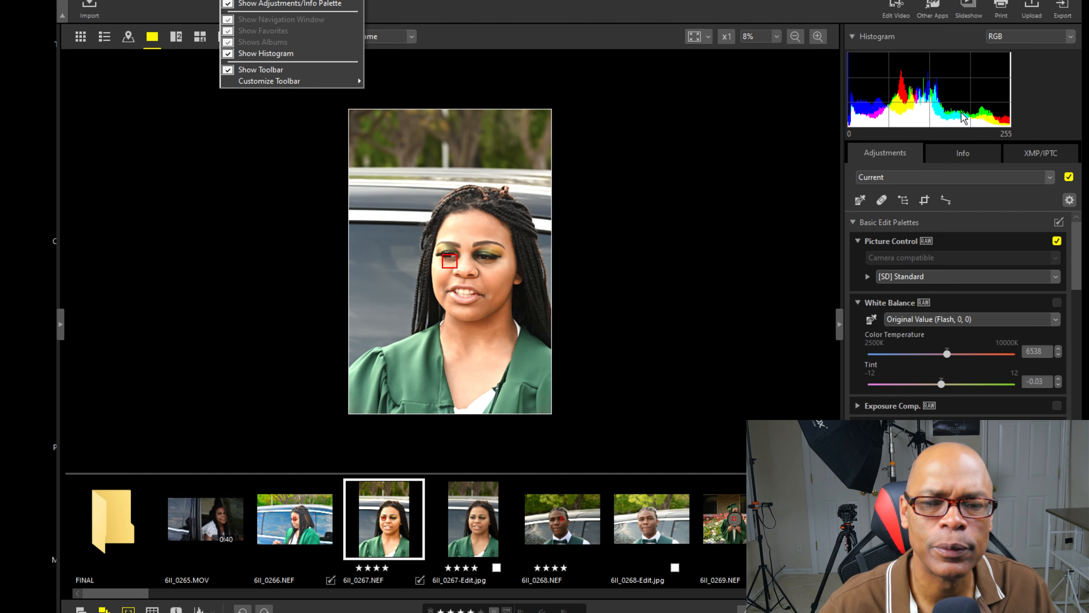
Fit the photo to the viewer, browse further along the filmstrip to 6II_0281.NEF, and display 6II_0282.NEF.
click(695, 38)
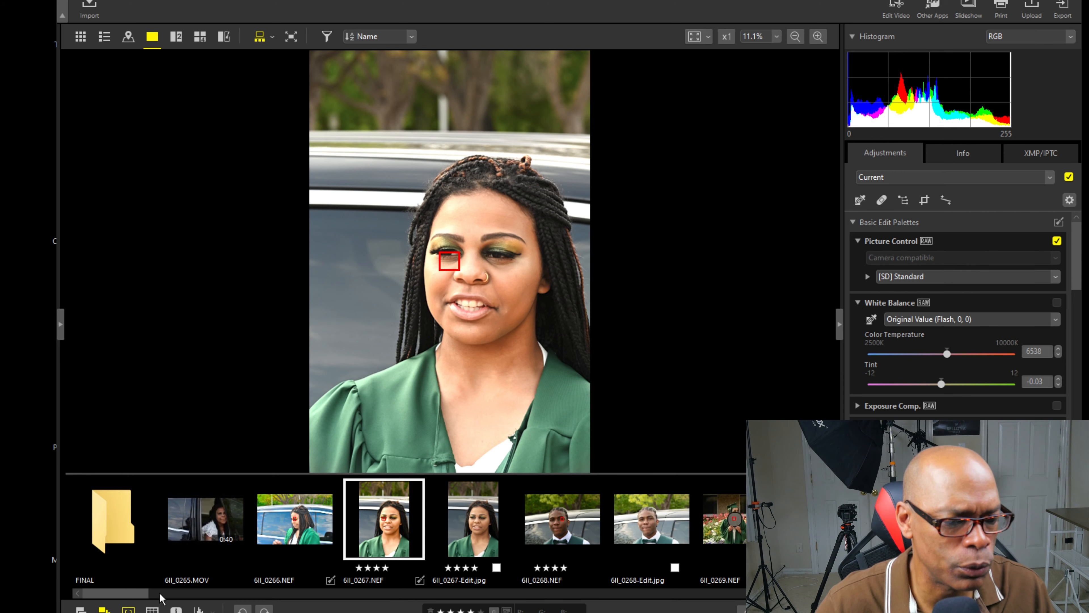
drag(139, 593, 326, 598)
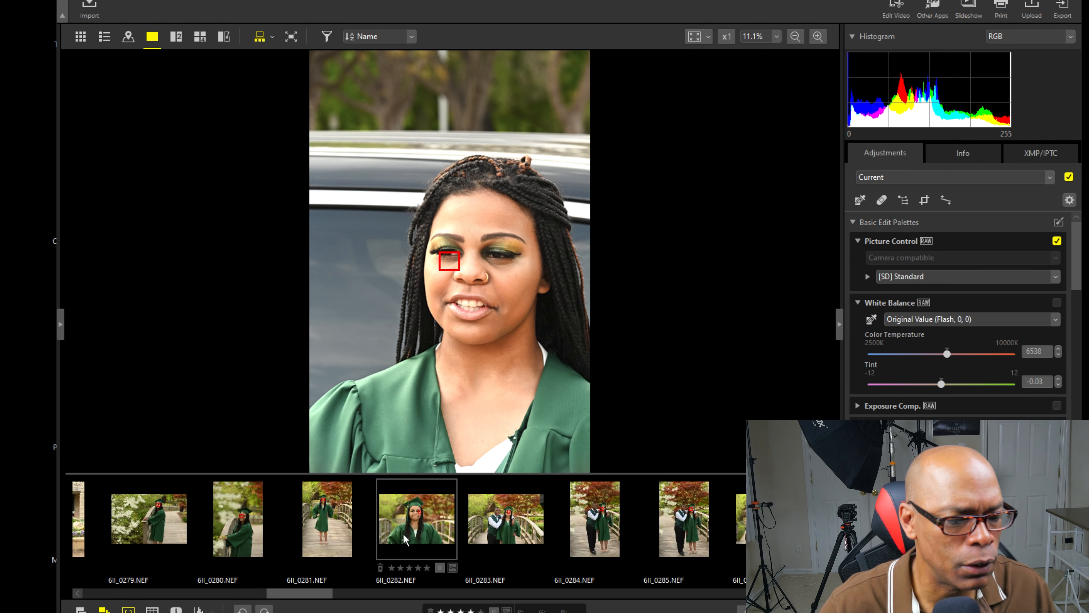
click(343, 523)
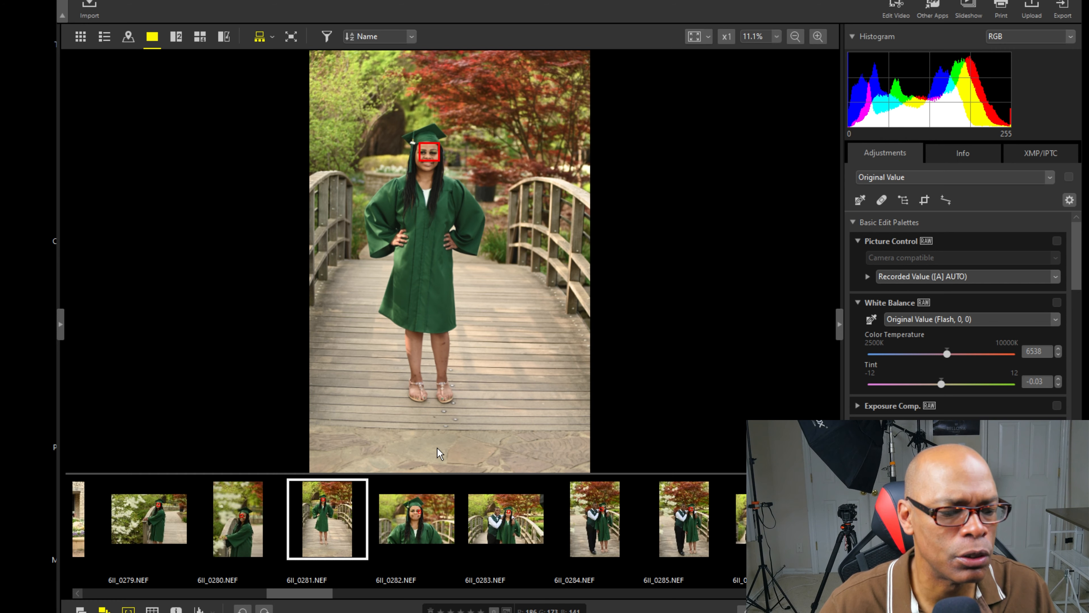
click(427, 493)
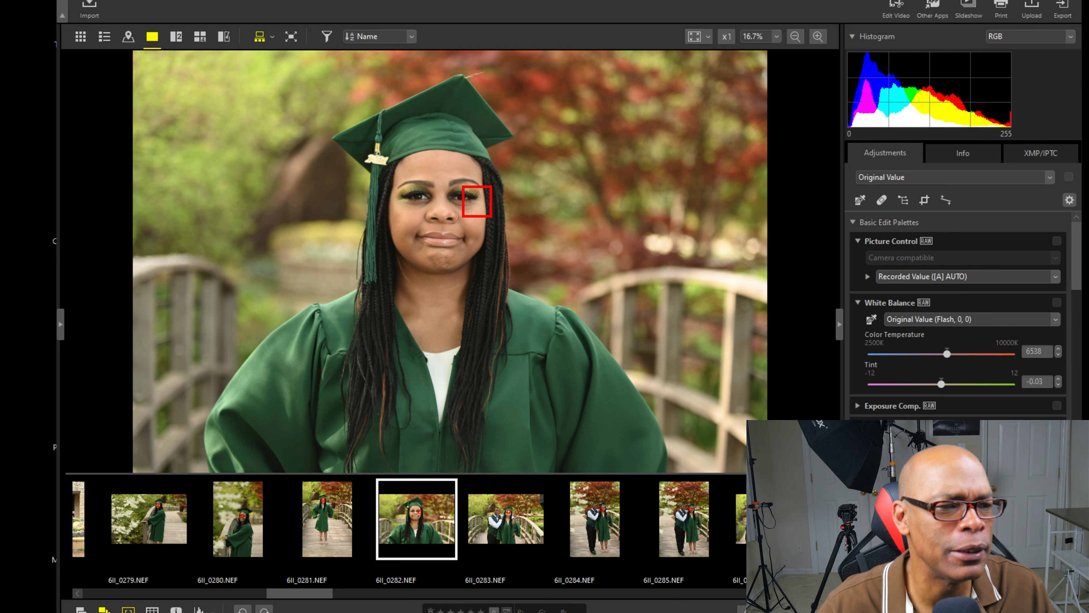
Show the image information overlay on 6II_0282.NEF to read its shooting data, and hide it again.
click(232, 0)
mouse_move(208, 0)
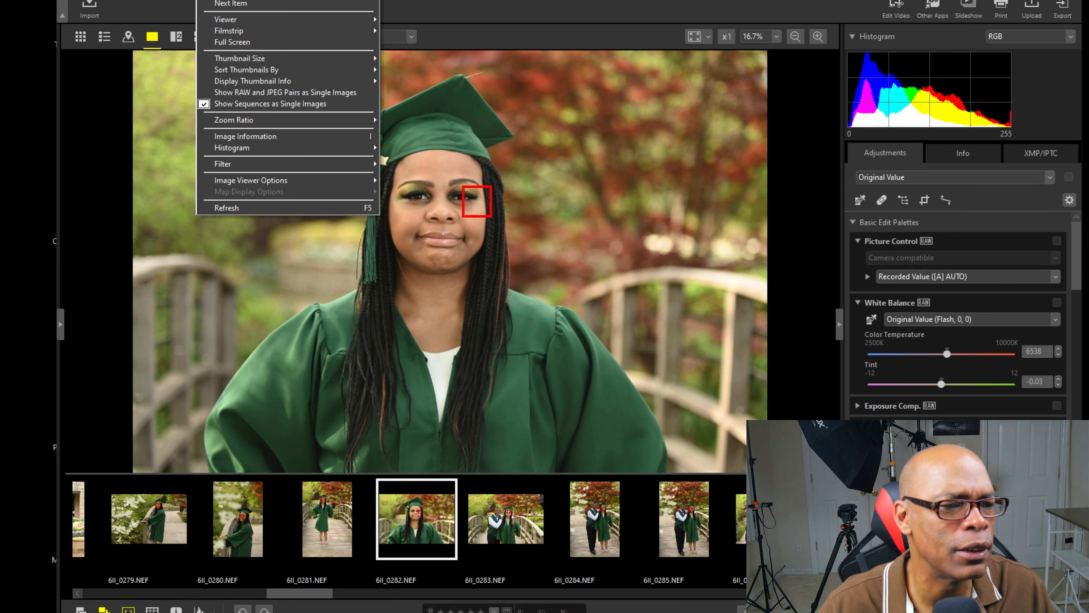
click(228, 136)
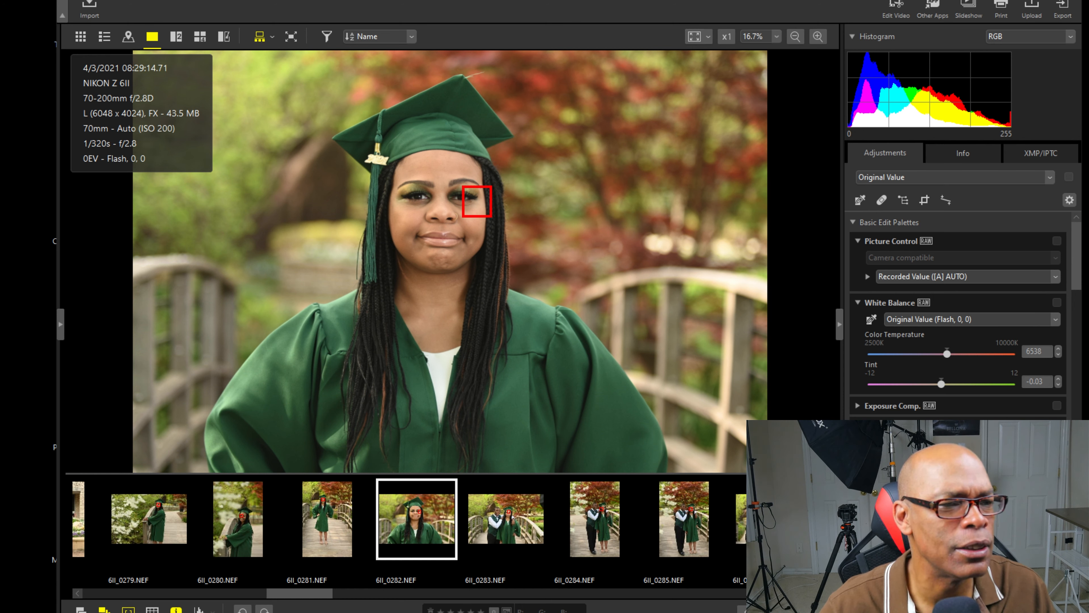
click(206, 0)
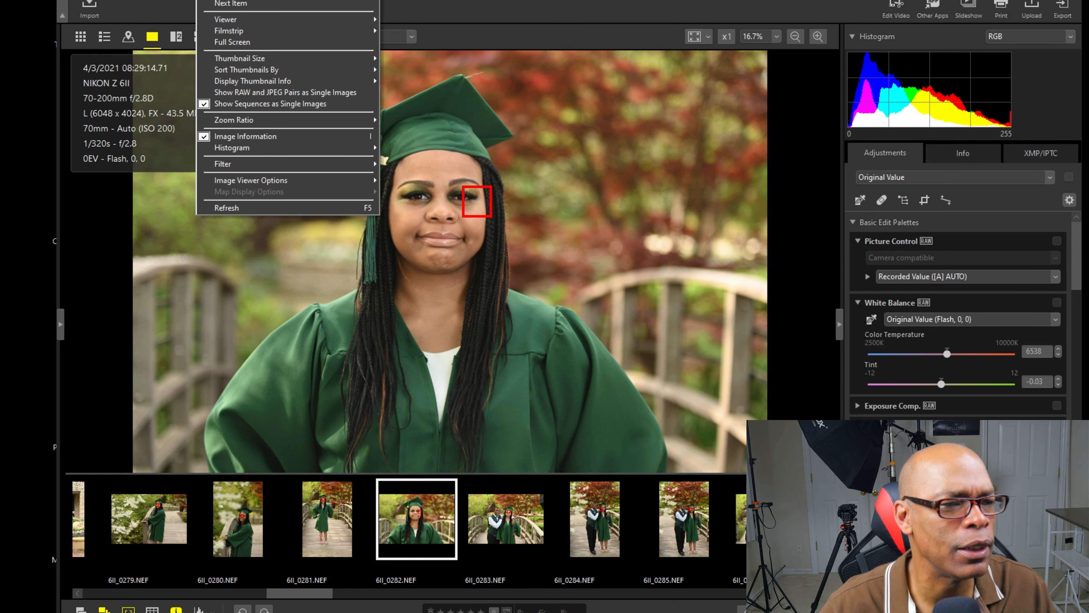
click(207, 138)
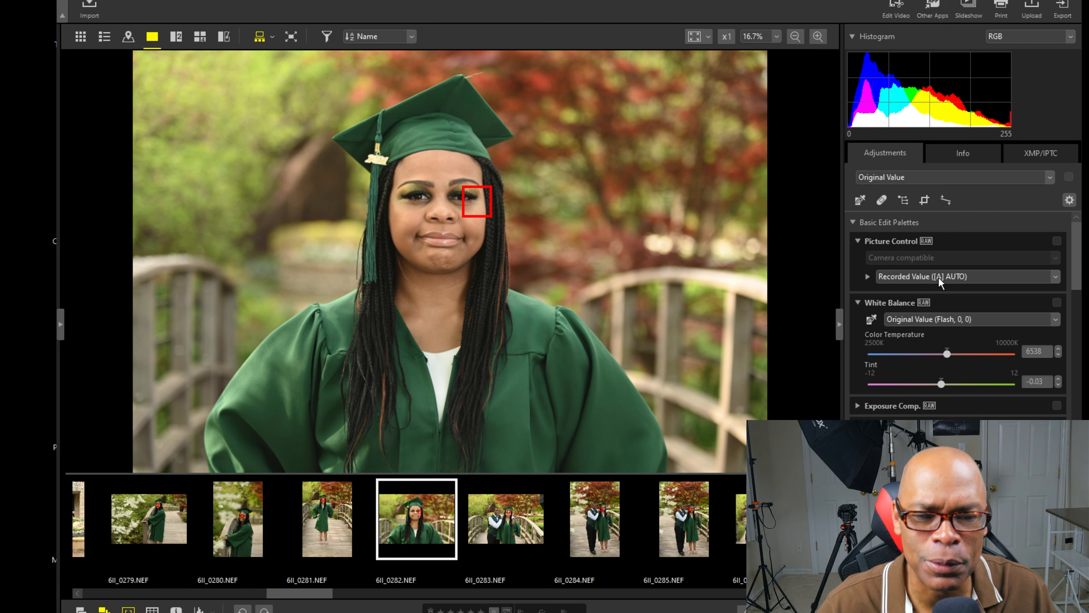
Try the Standard, Neutral, Vivid and Monochrome Picture Controls on 6II_0282.NEF, and set it to [A] Auto.
scroll(937, 274, down, 2)
scroll(939, 277, up, 2)
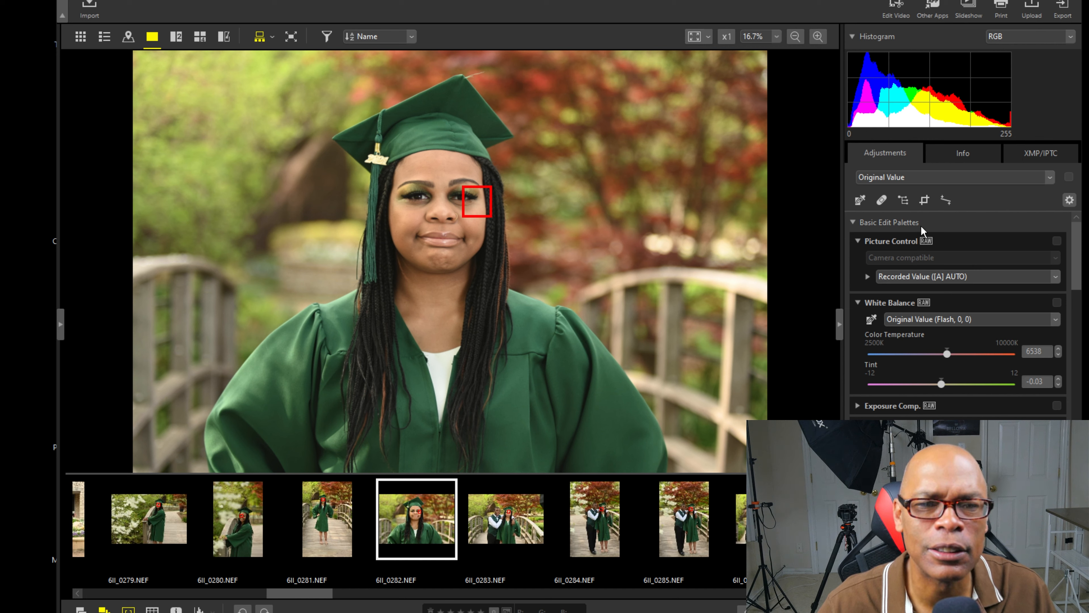
click(921, 276)
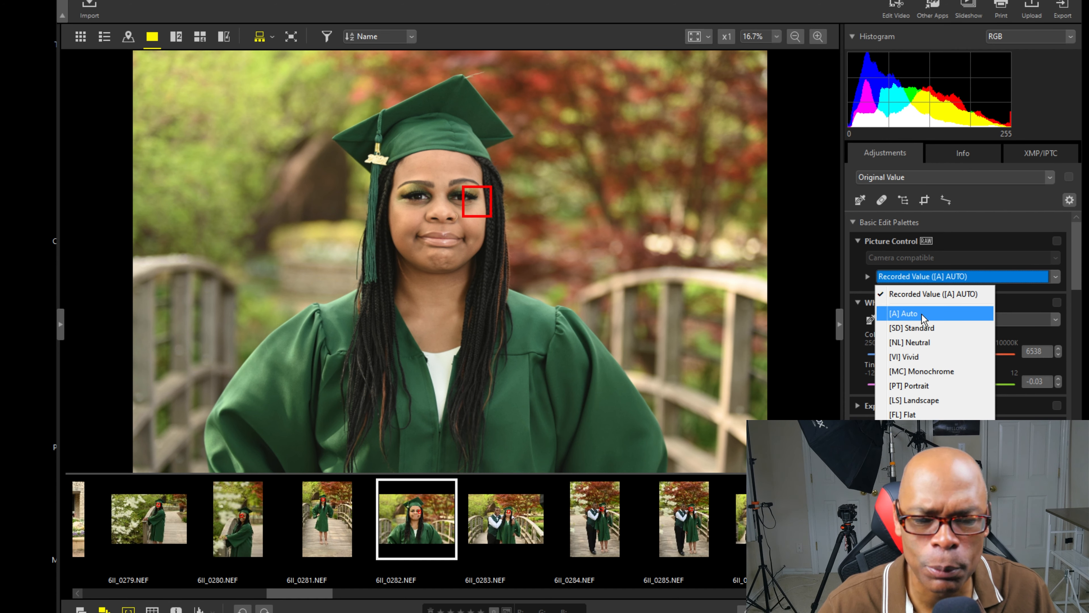
click(924, 328)
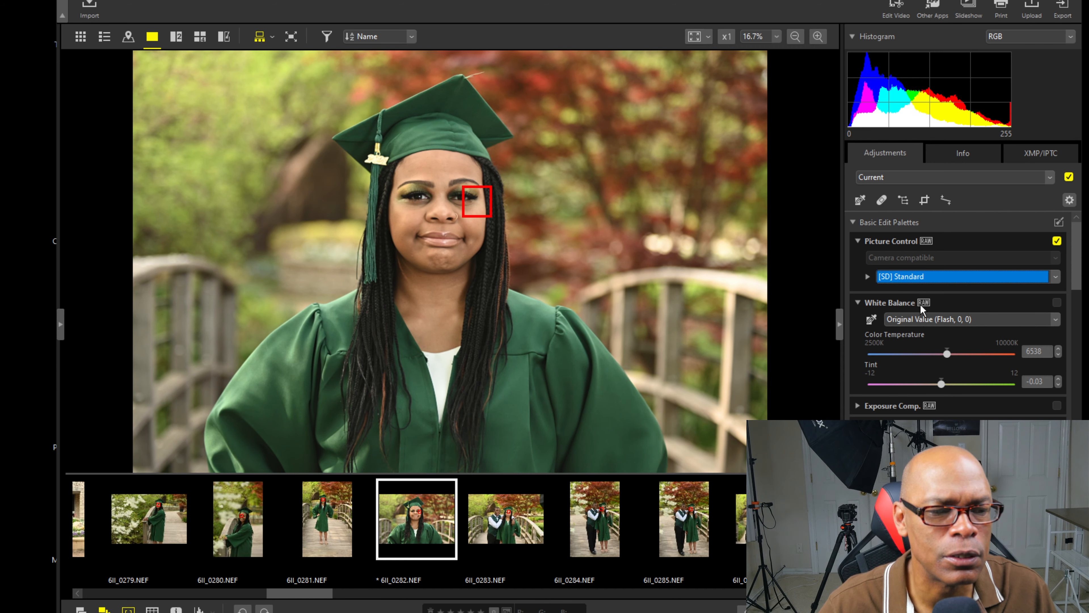
click(917, 278)
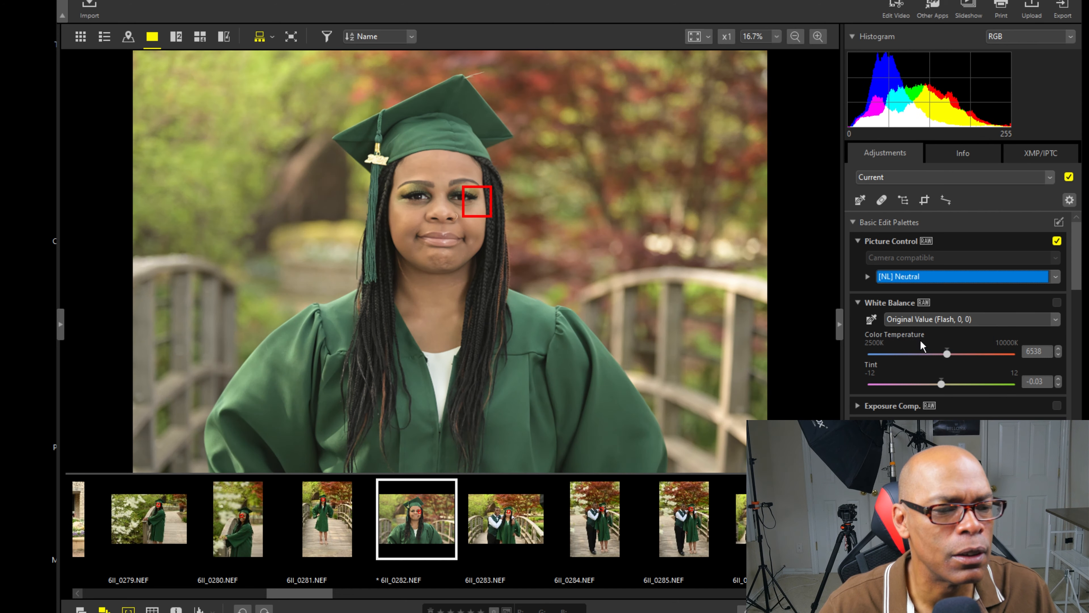
click(924, 278)
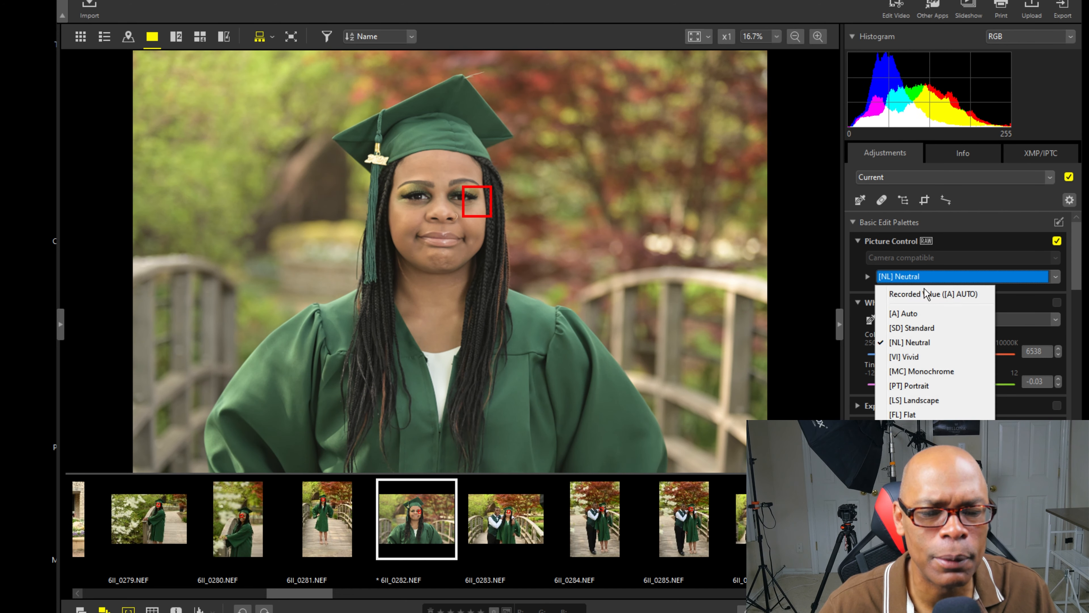
click(925, 357)
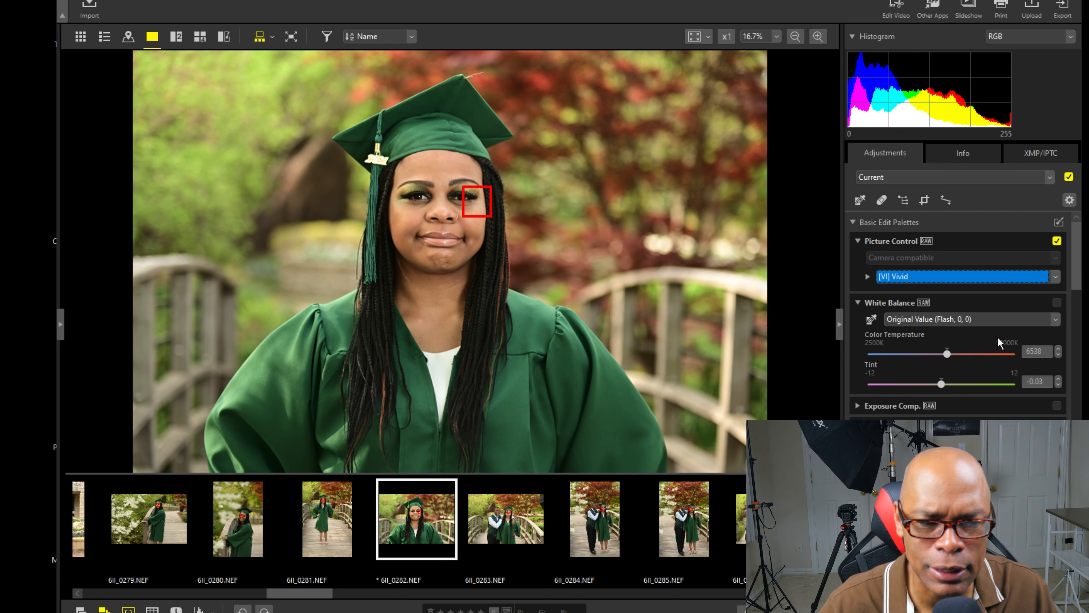
click(934, 276)
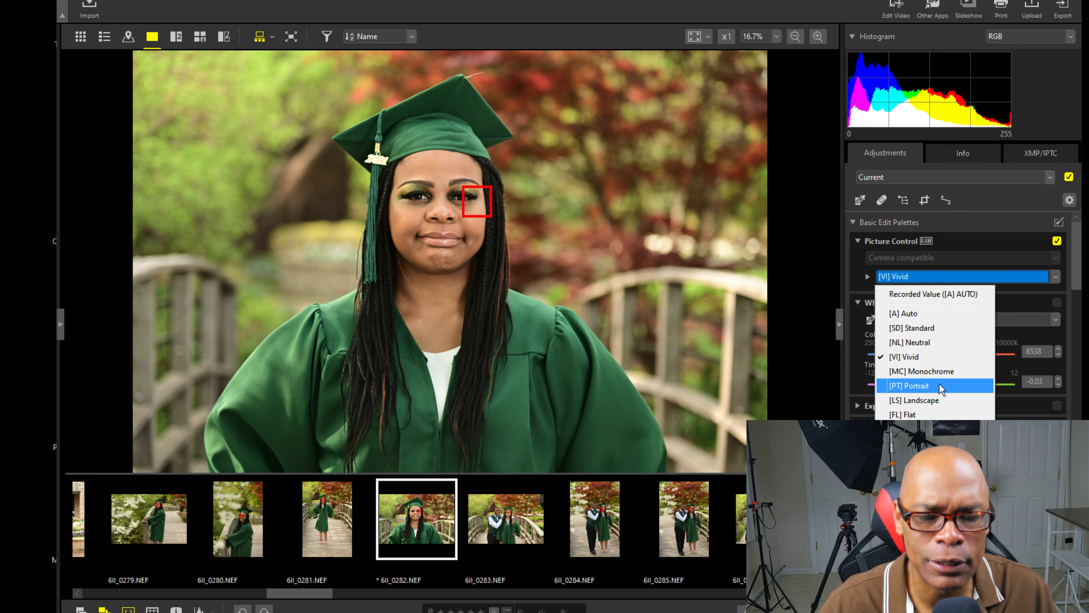
click(932, 372)
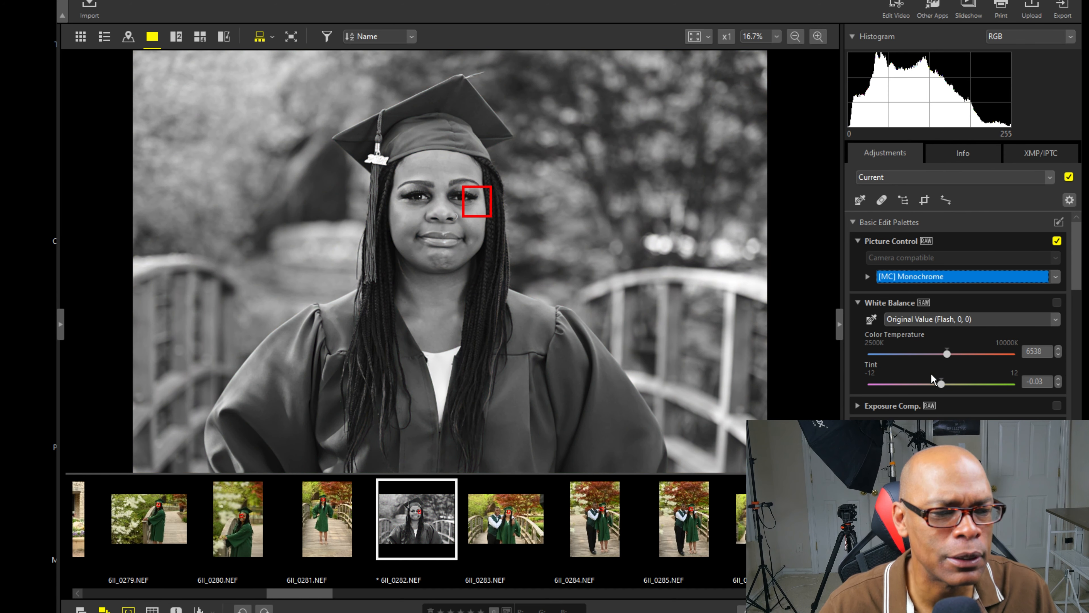
click(934, 279)
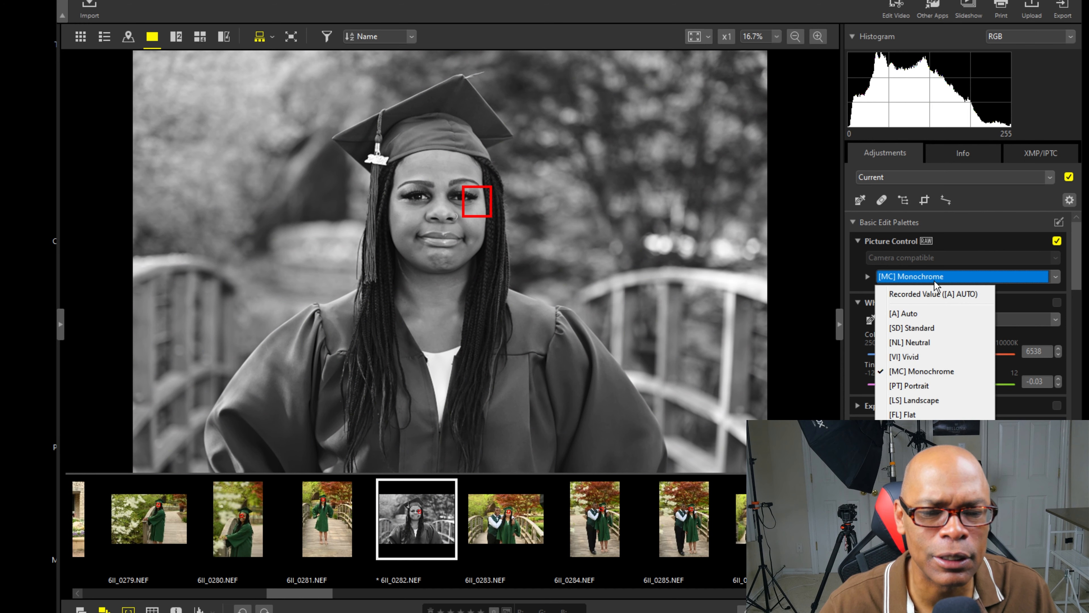
click(927, 314)
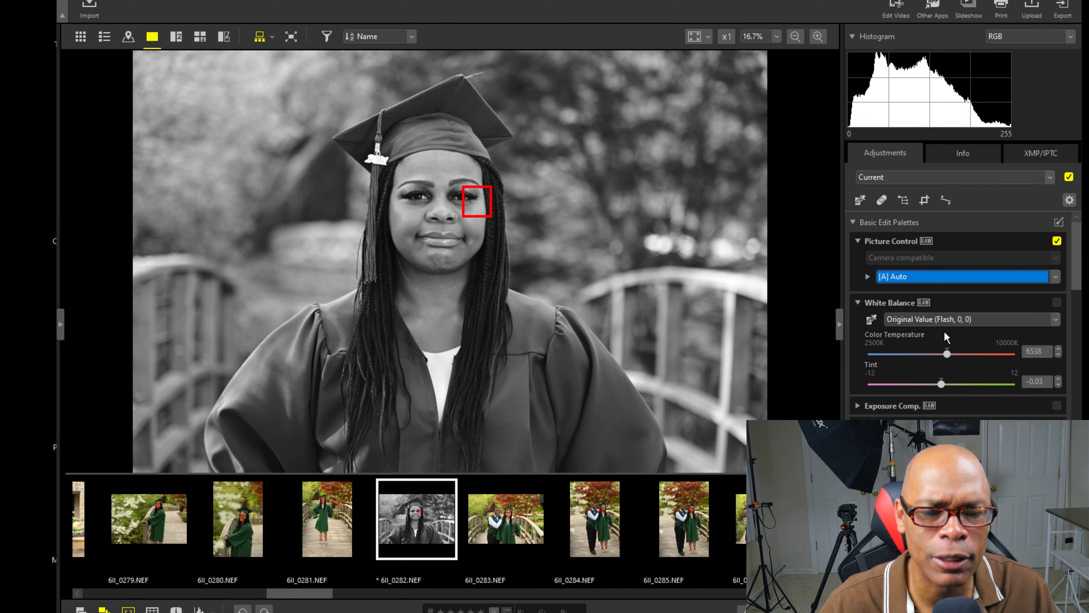
Try the Direct Sunlight and Shade white balance presets, and set the white balance to Auto0.
click(957, 320)
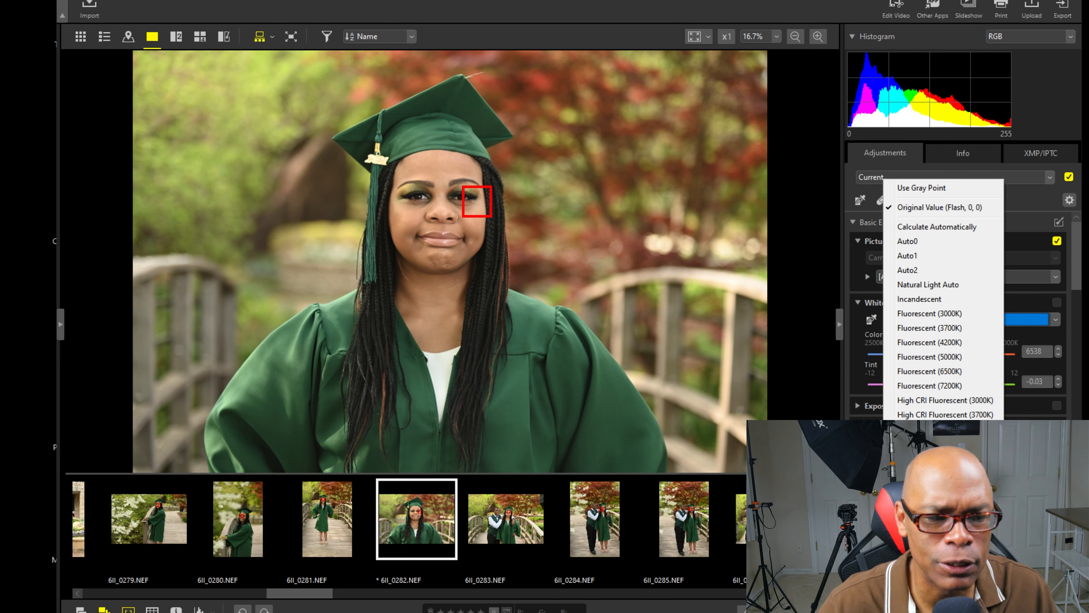
click(916, 456)
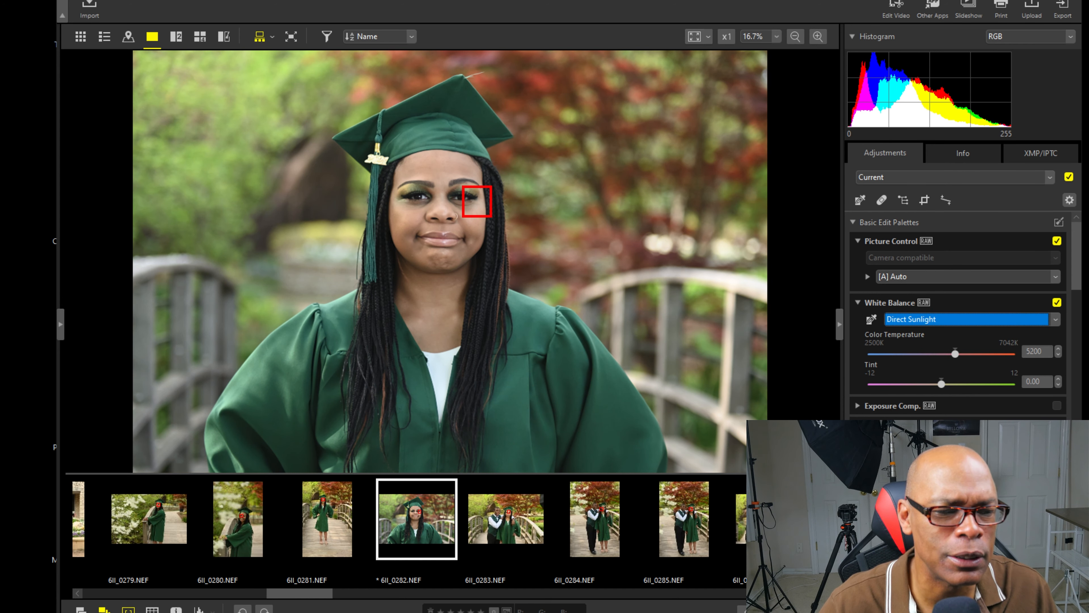
click(946, 321)
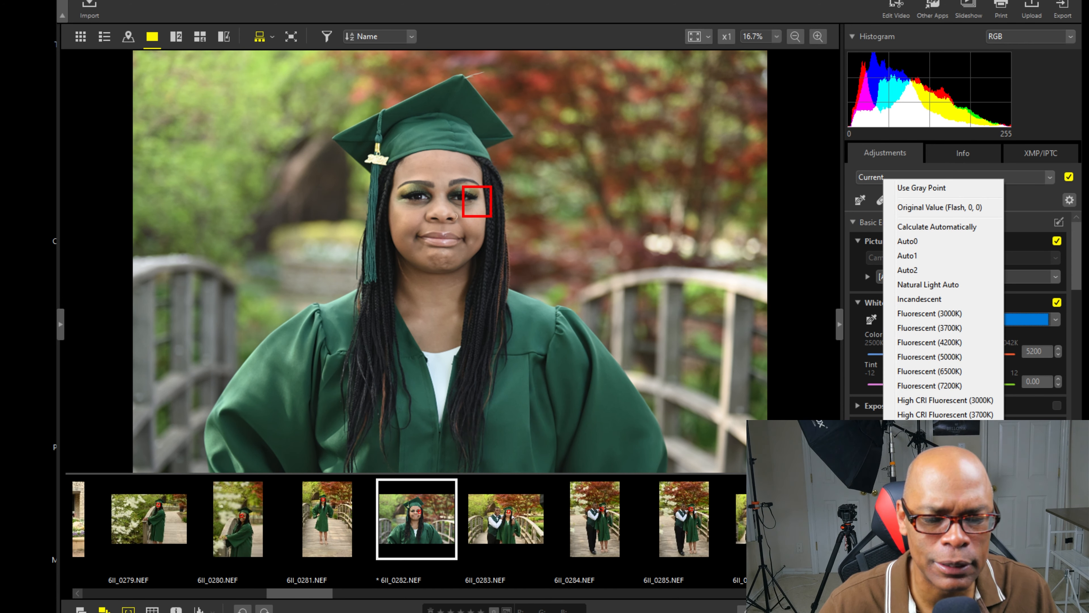
click(917, 500)
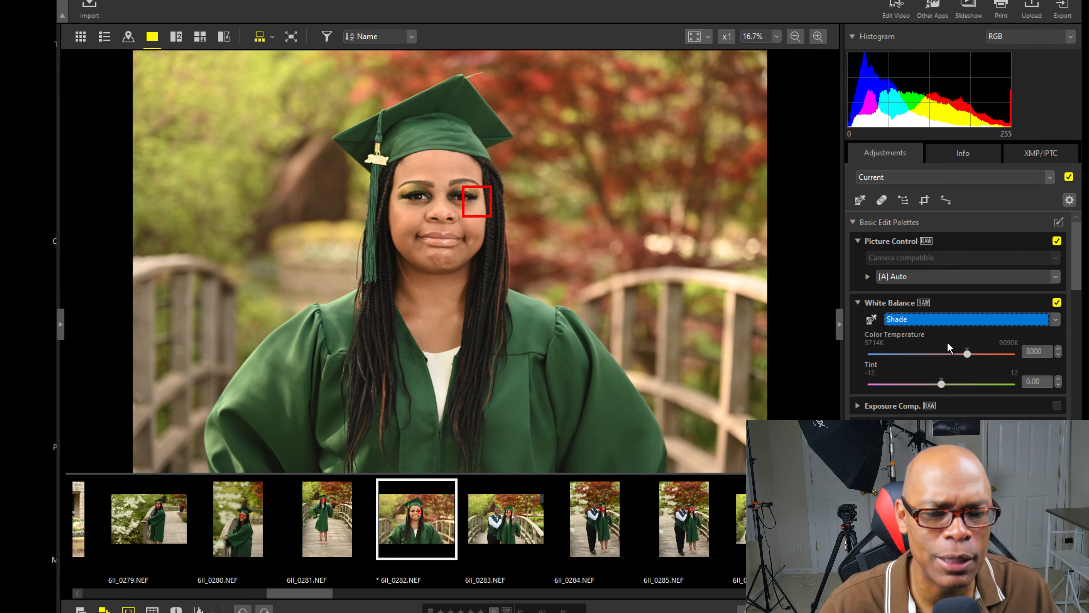
click(953, 319)
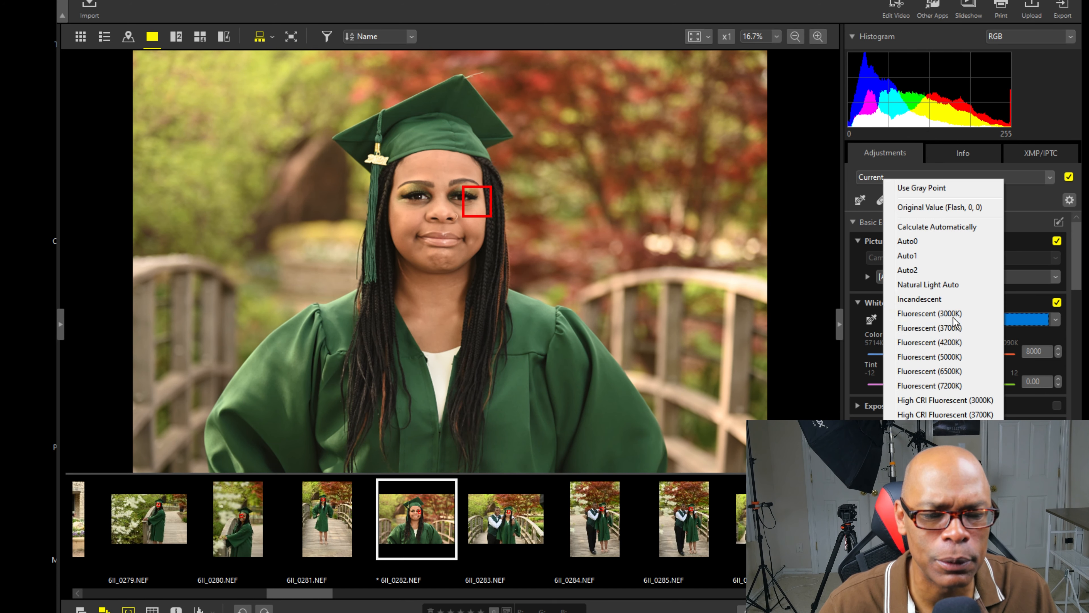
click(928, 243)
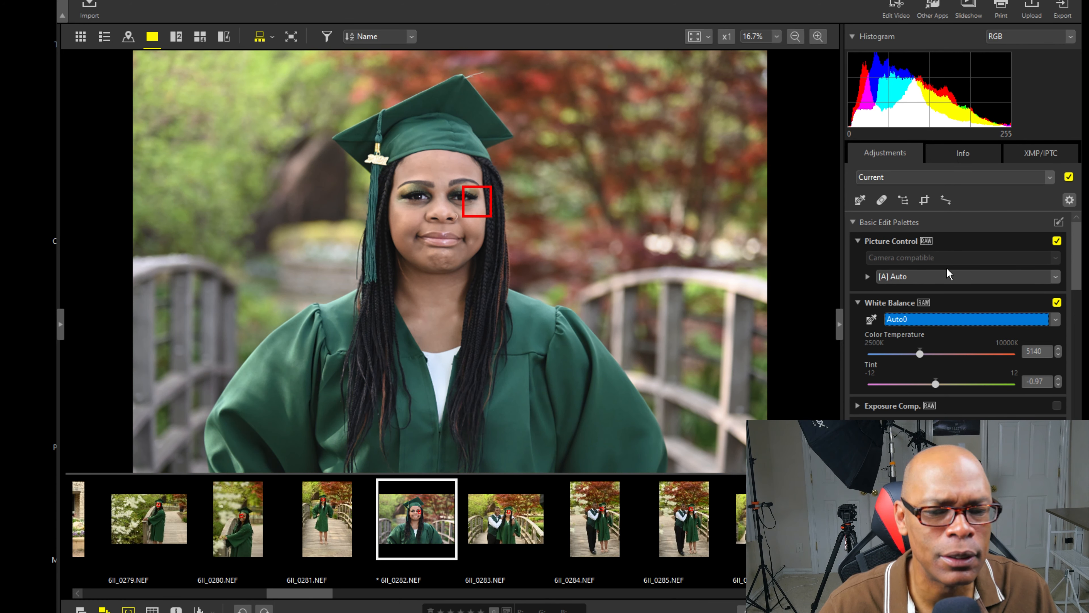
Try the [FL] Flat Picture Control on the portrait and return it to [A] Auto.
click(949, 277)
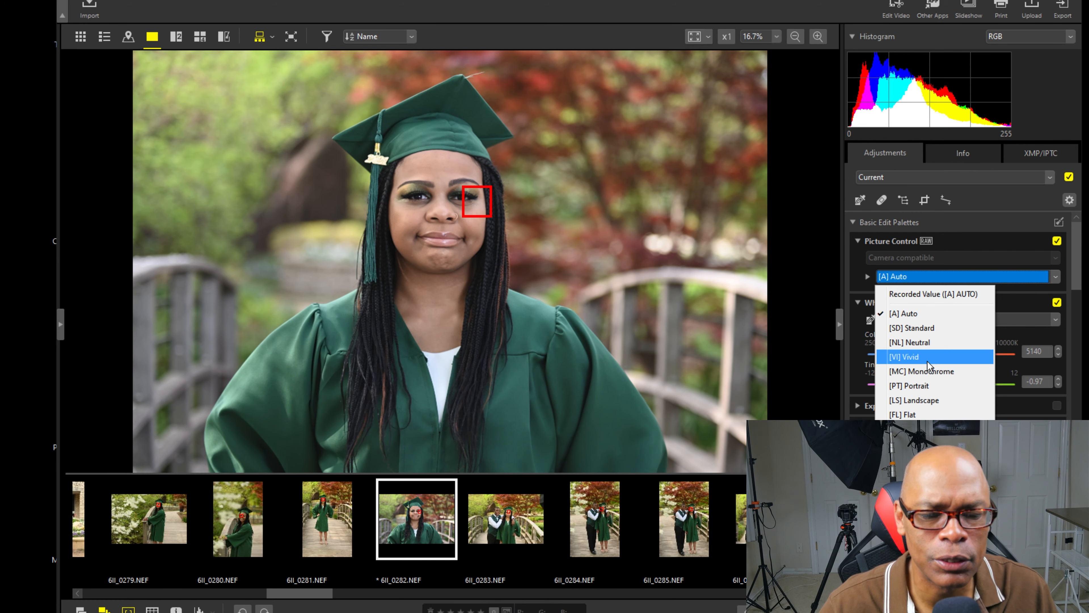
click(935, 415)
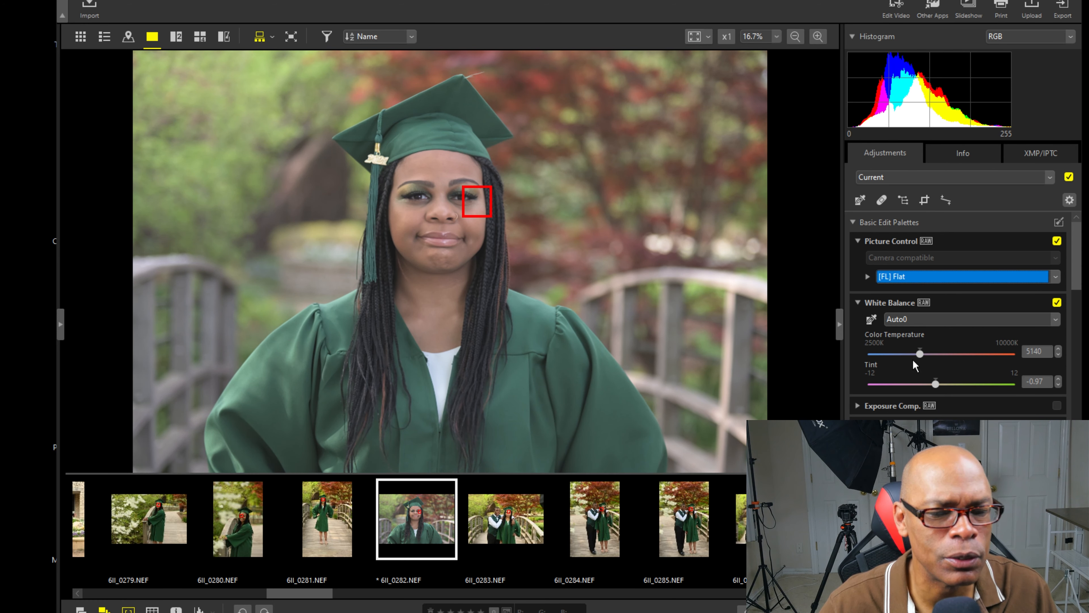
click(922, 280)
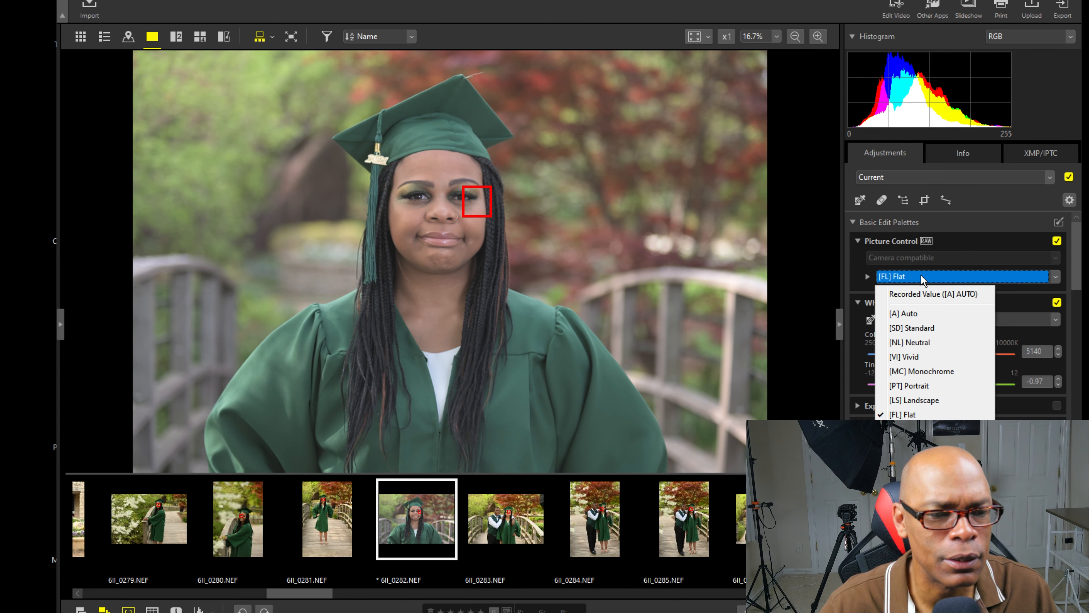
click(918, 313)
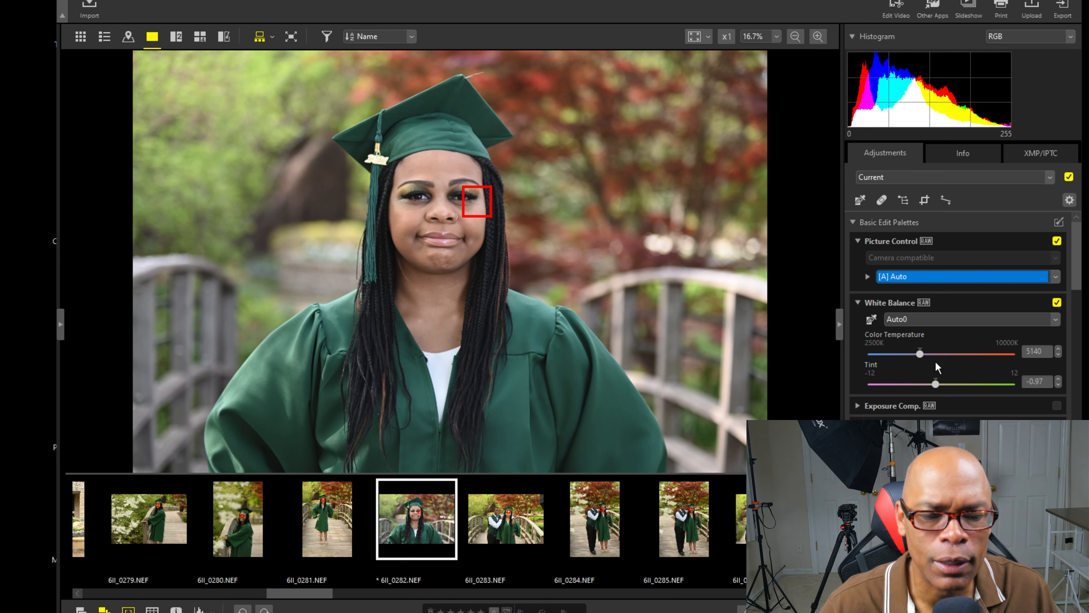
Try warmer and cooler color temperatures for the portrait, and set the value to about 6929.
drag(919, 357, 996, 358)
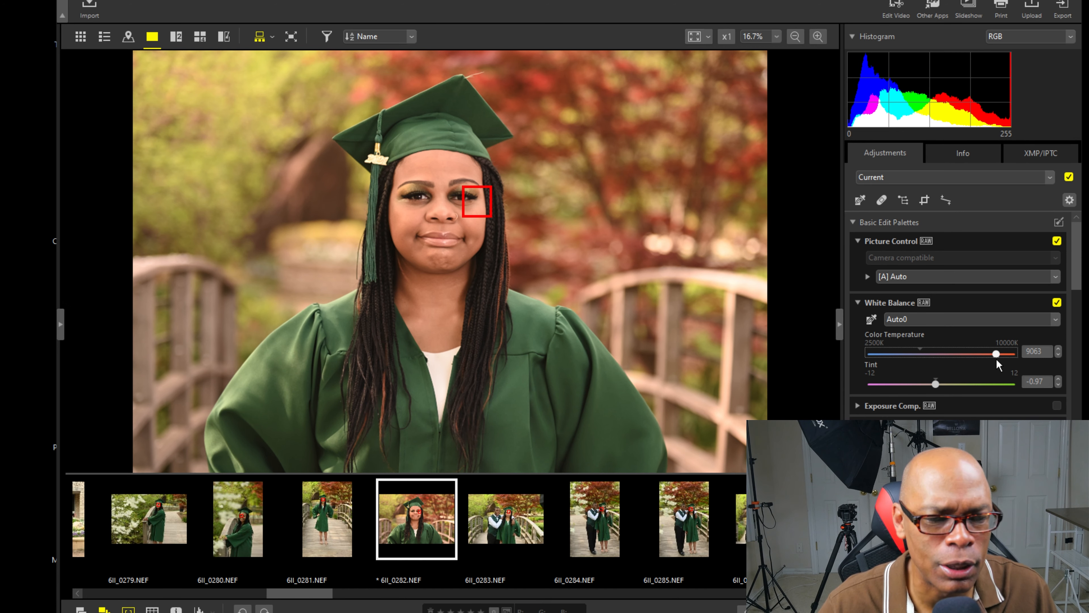
drag(997, 358, 928, 356)
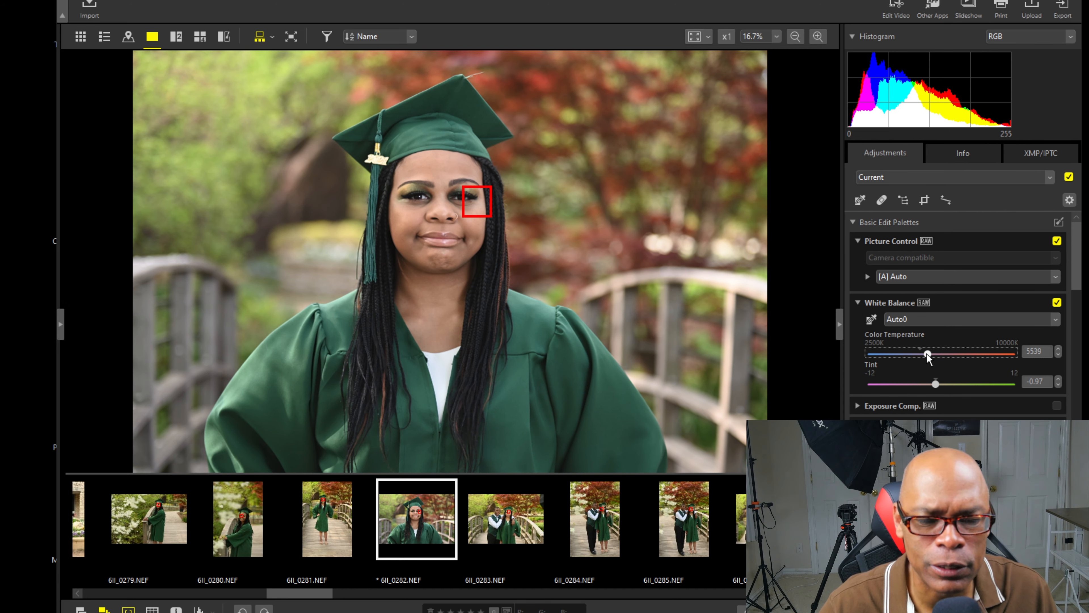
drag(928, 356, 954, 356)
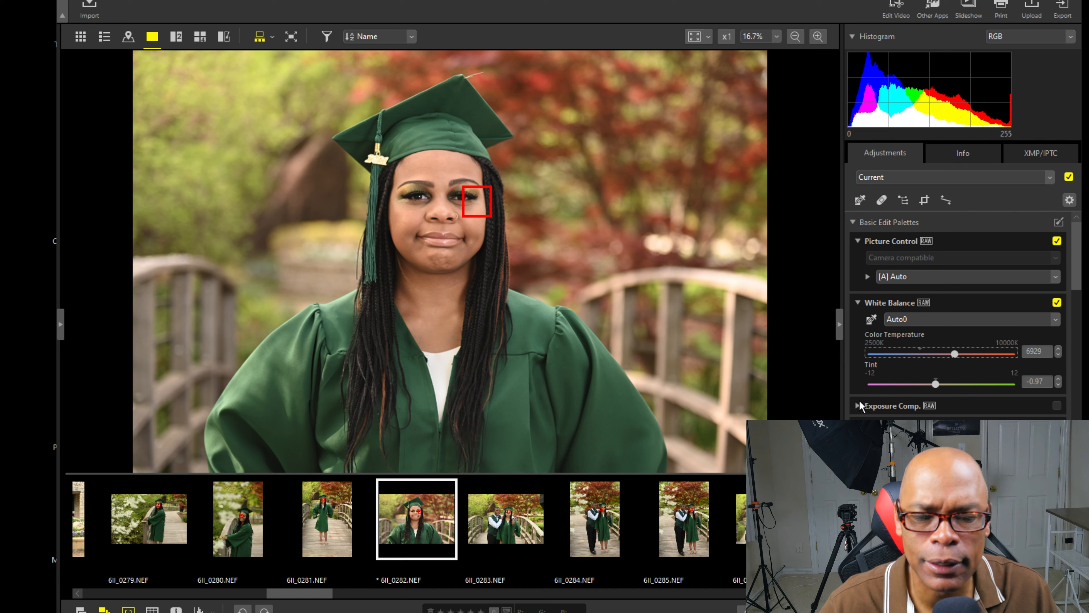
Expand Exposure Comp. and set it to 0.22, with Active D-Lighting set to Off.
right_click(910, 350)
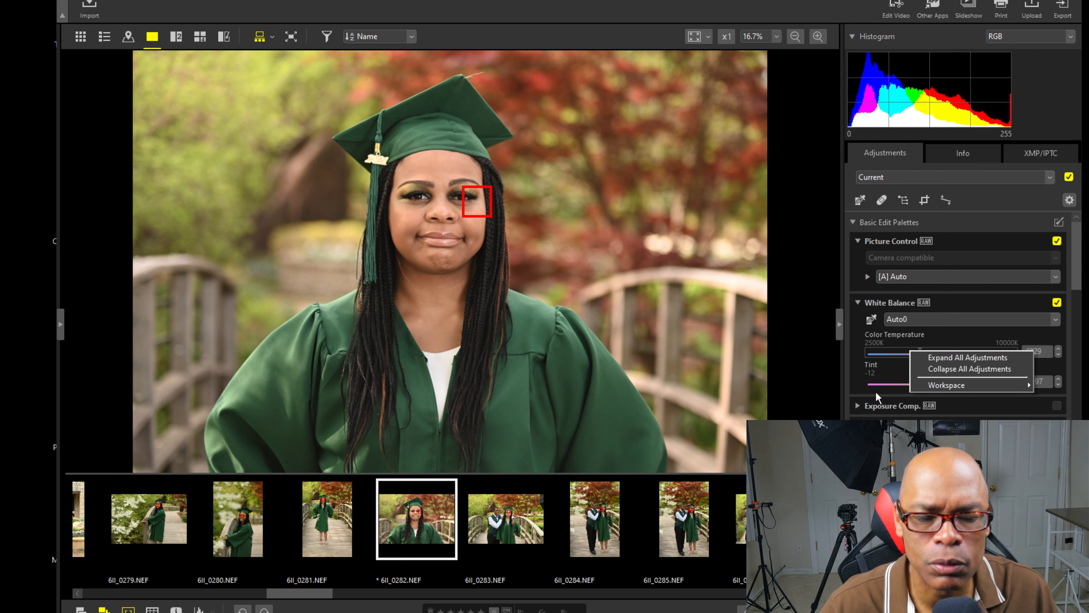
click(862, 406)
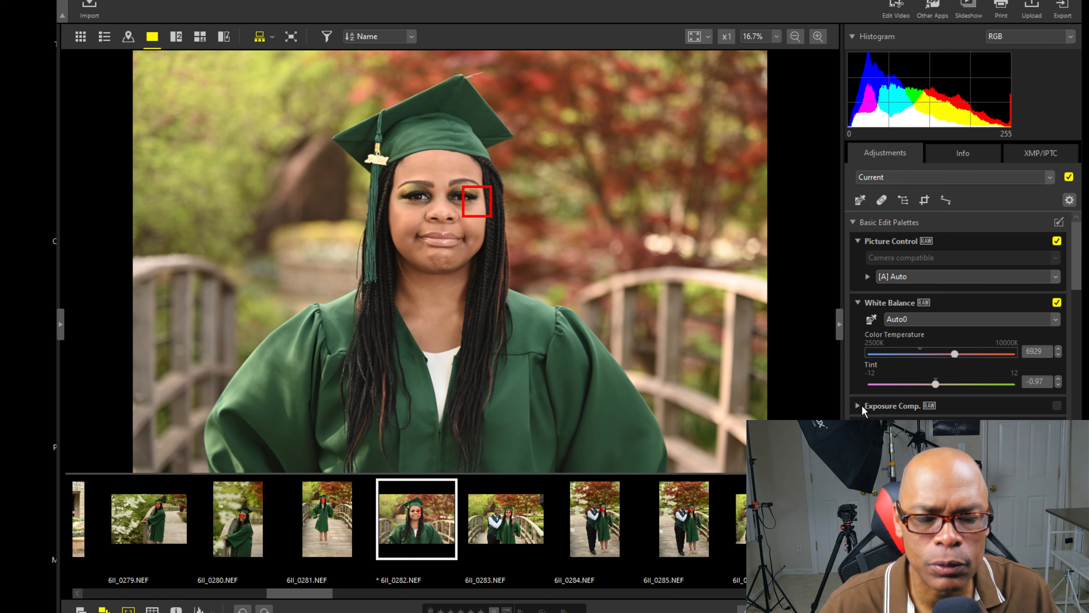
click(862, 405)
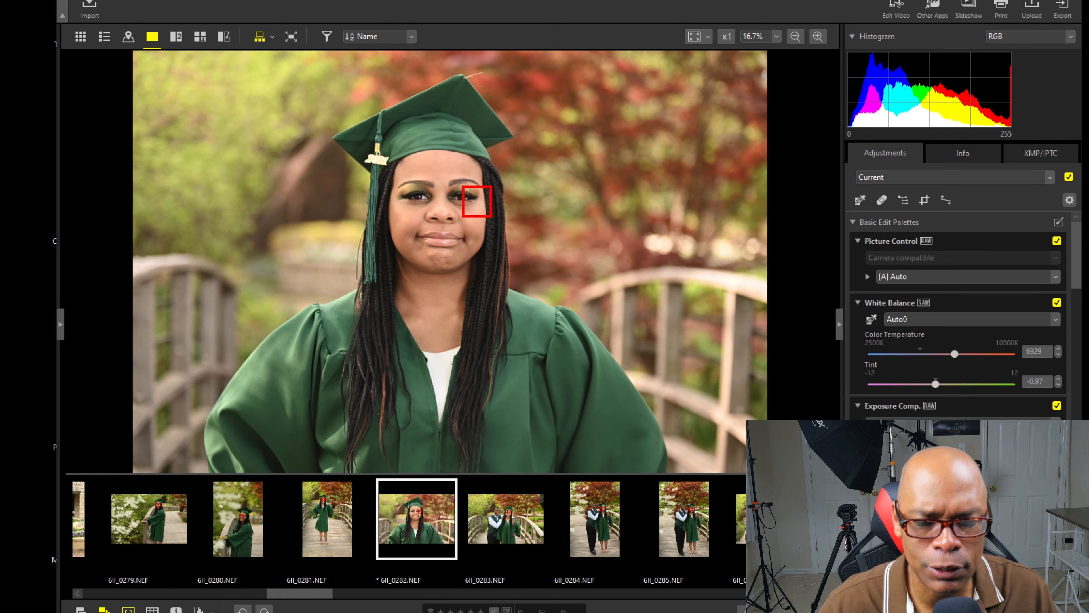
scroll(958, 316, down, 5)
scroll(958, 316, down, 1)
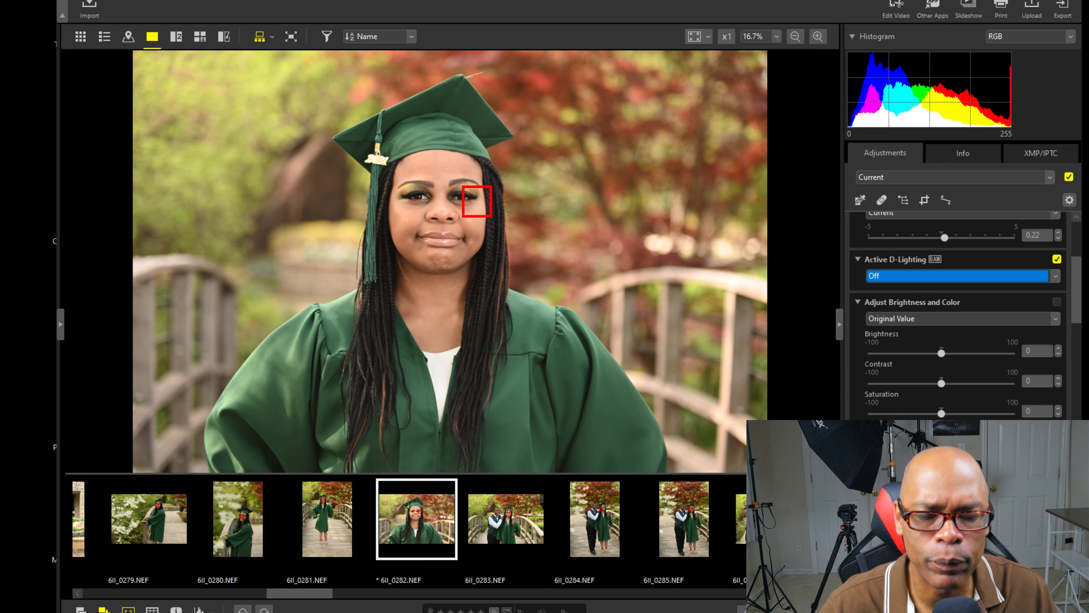
Turn on the Adjust Brightness and Color adjustments, with Highlight Protection at 23 and Shadow Protection at 18.
click(1057, 302)
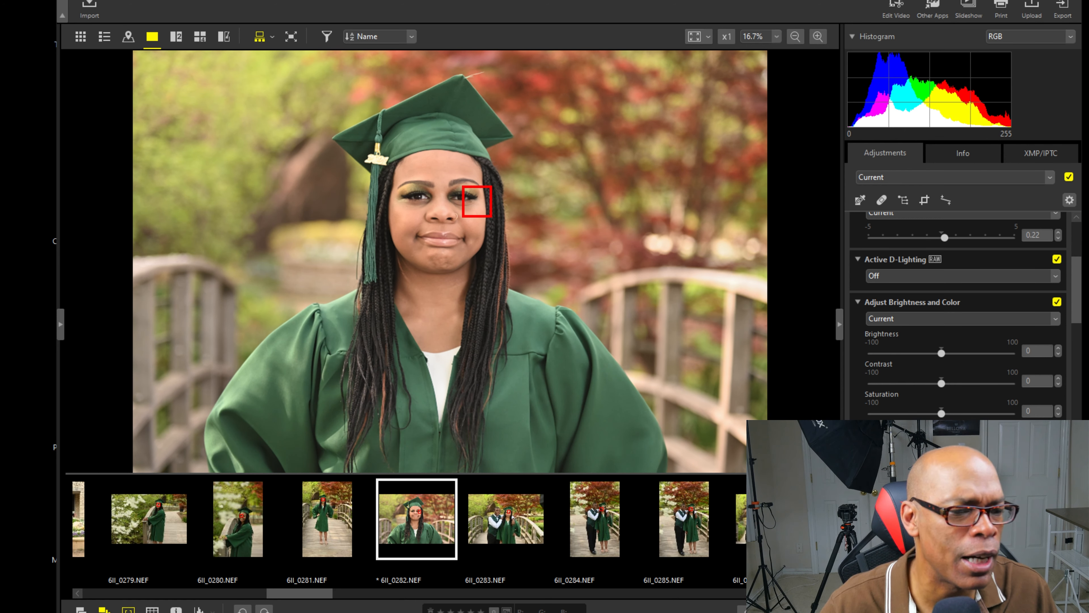
scroll(956, 316, down, 6)
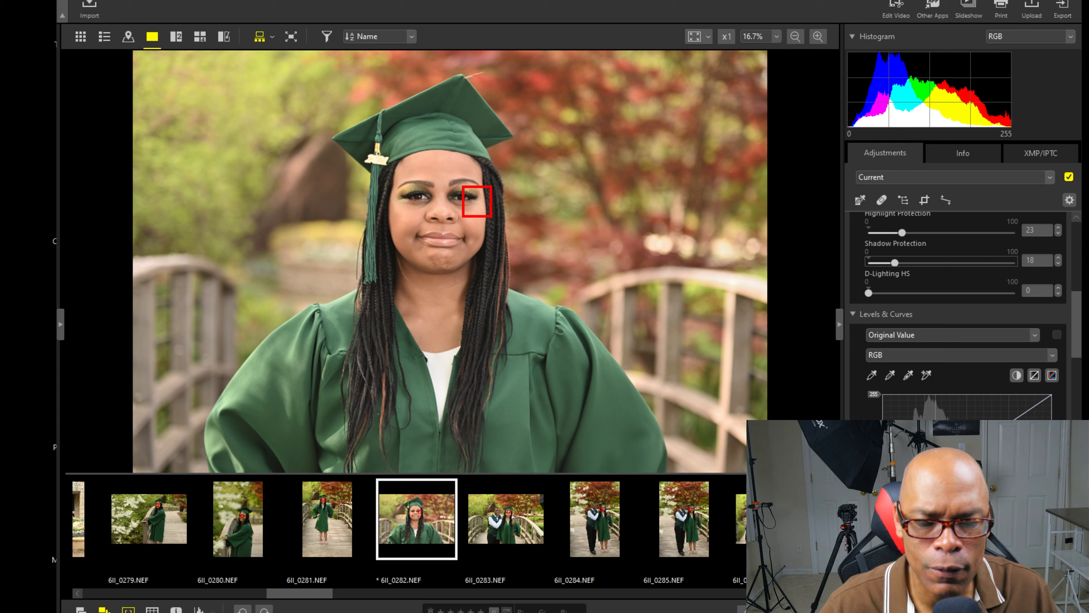
Try a Levels & Curves sampling eyedropper on the gown's sleeve, and reset Levels & Curves to Original Value.
click(908, 375)
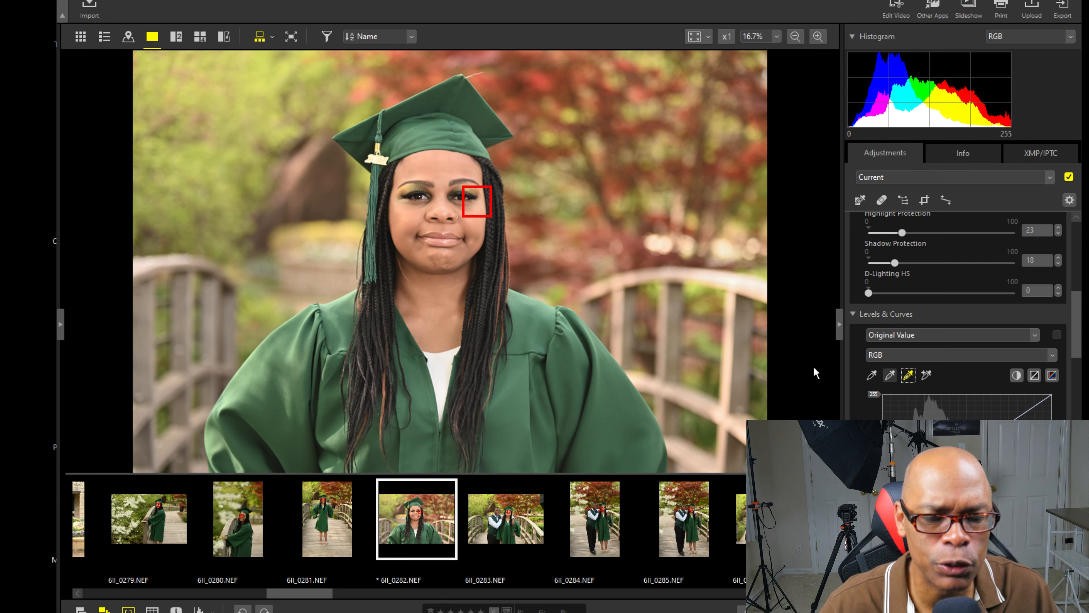
click(609, 385)
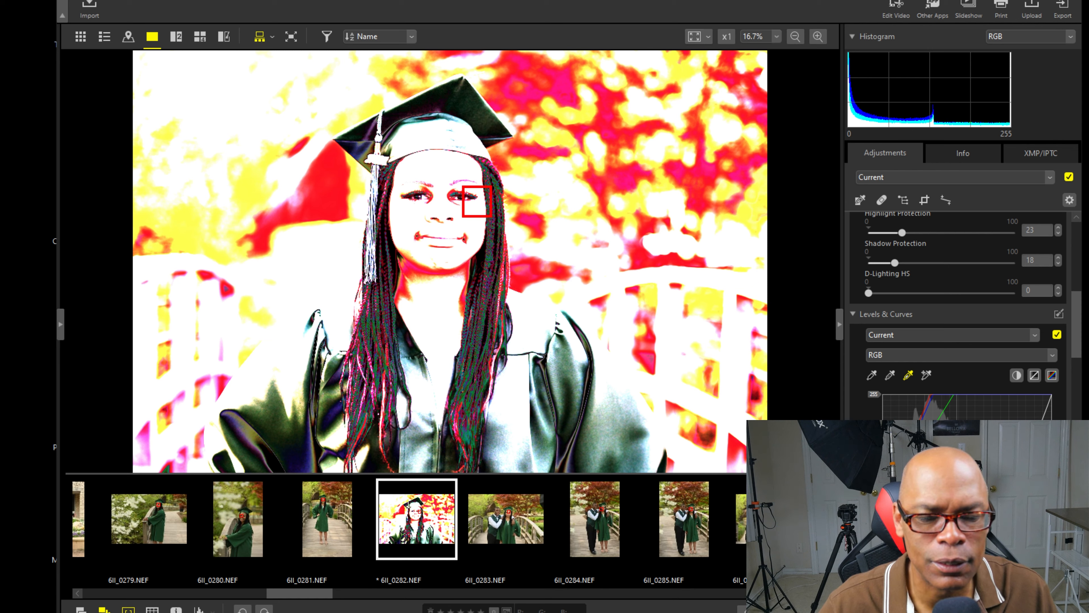
click(872, 376)
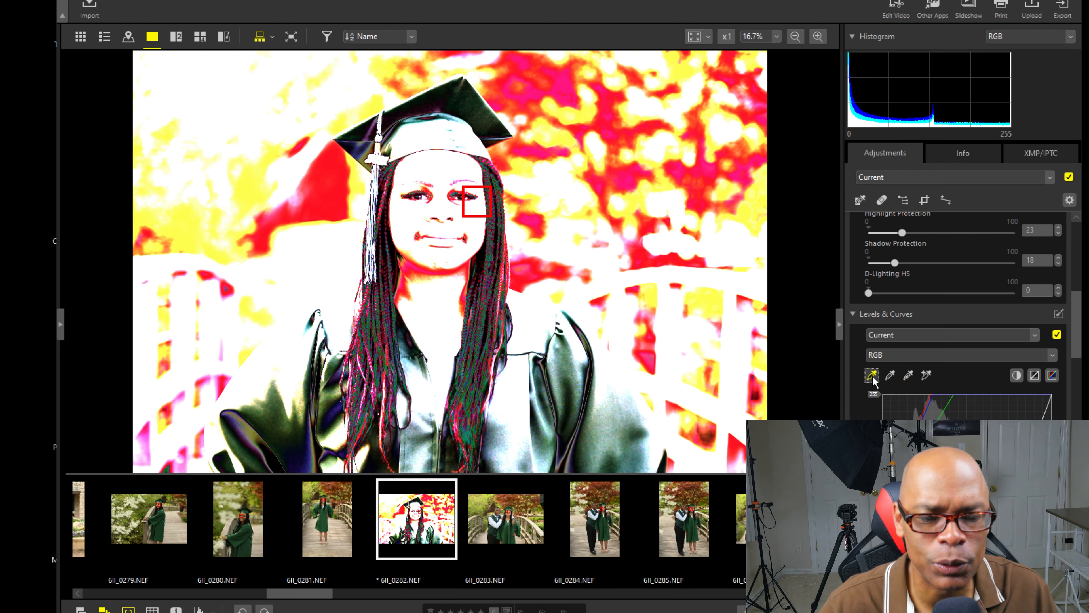
click(1059, 316)
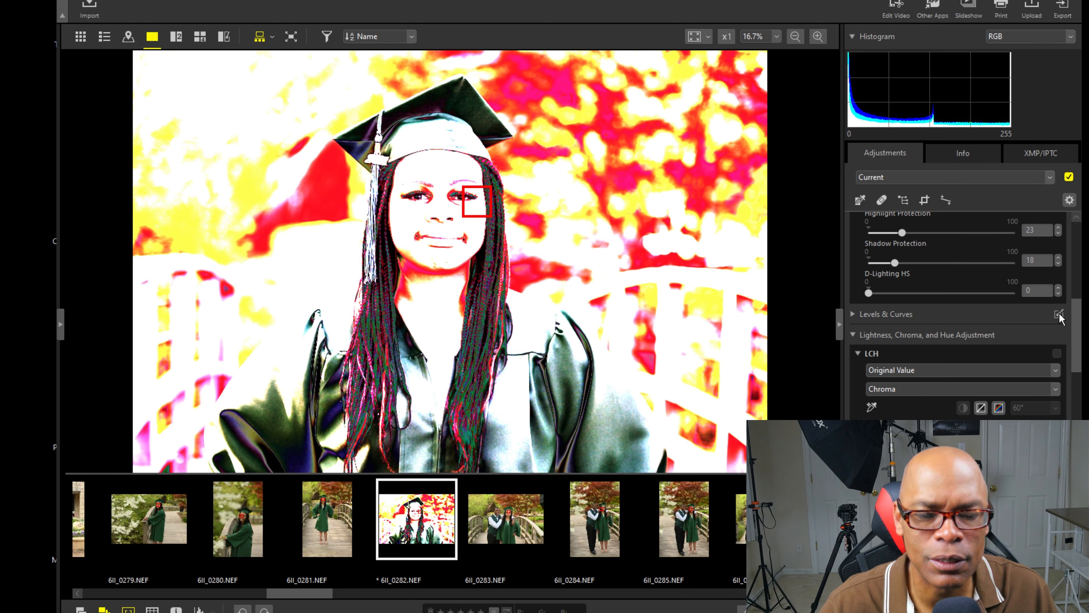
click(1059, 316)
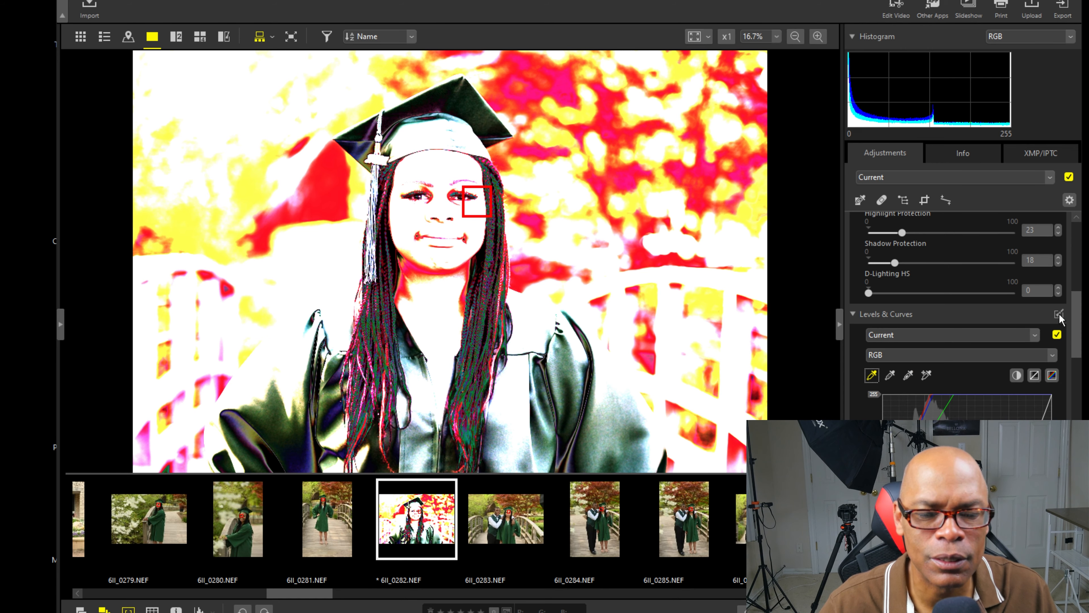
click(858, 317)
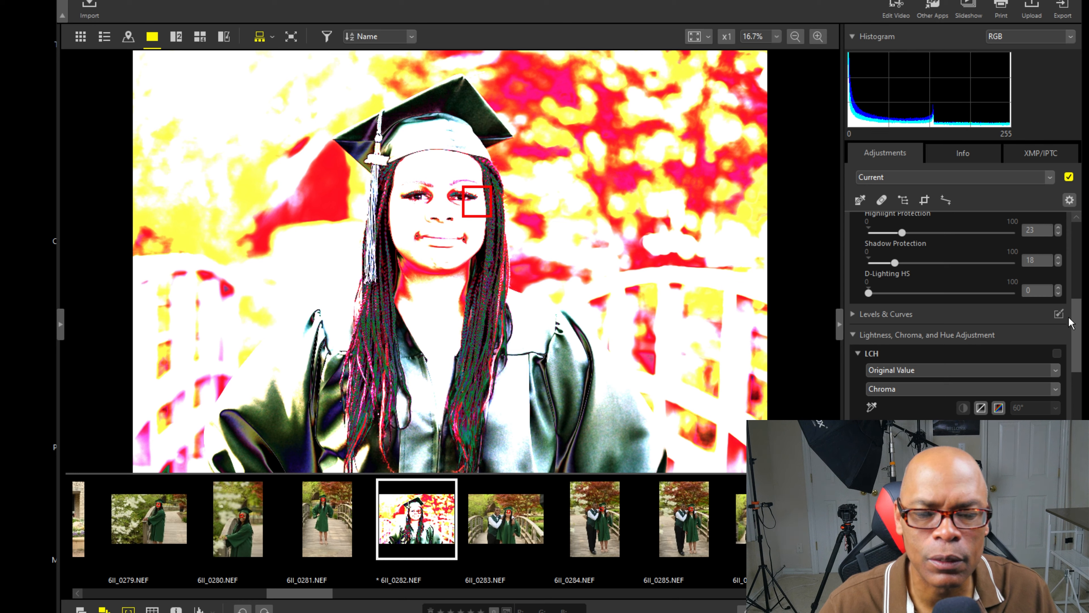
click(853, 316)
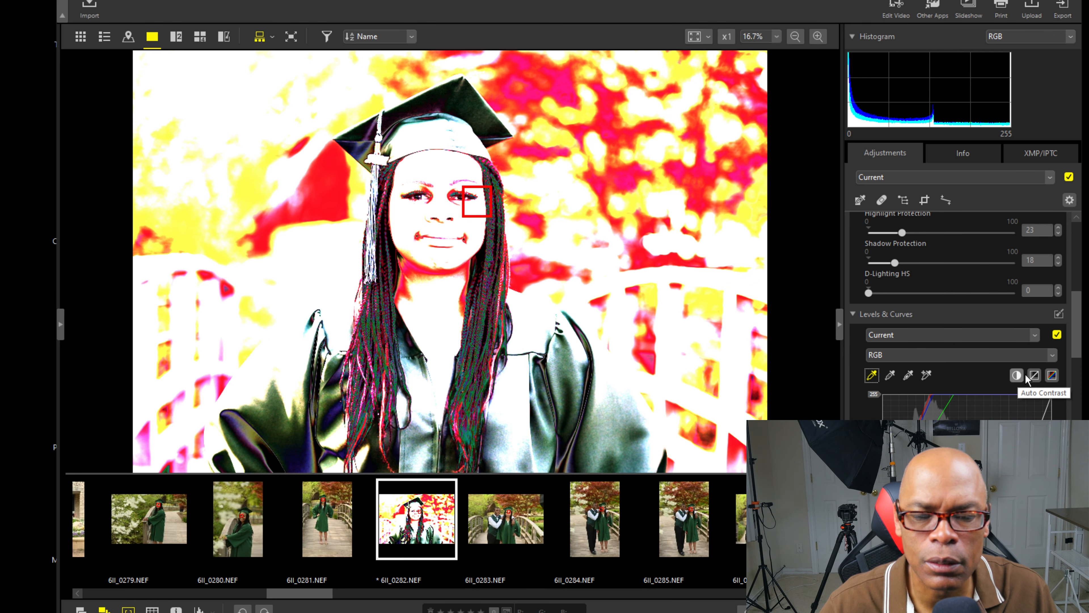
click(973, 337)
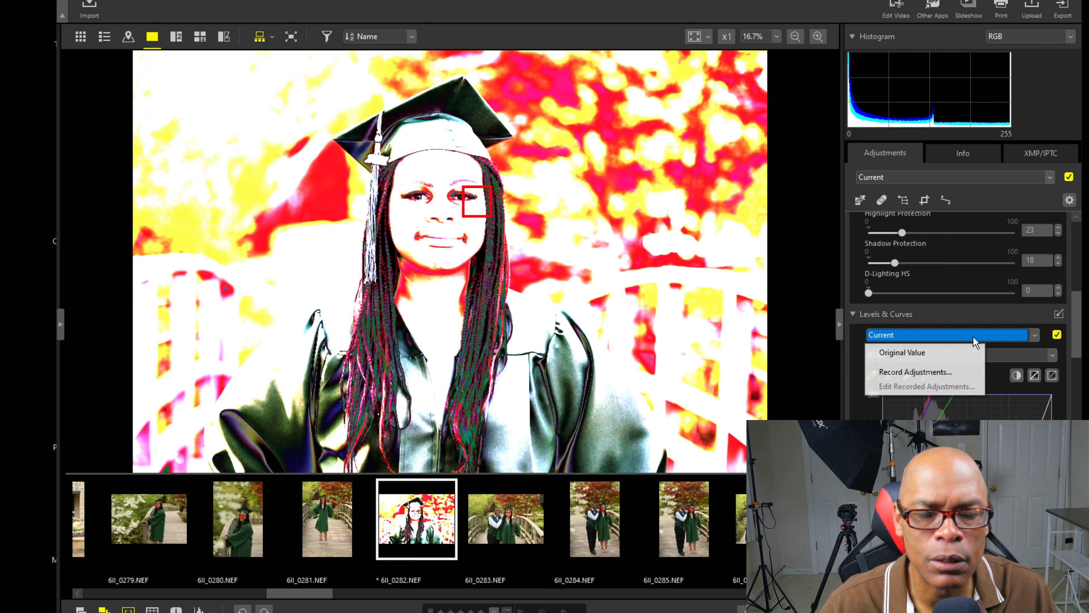
click(948, 352)
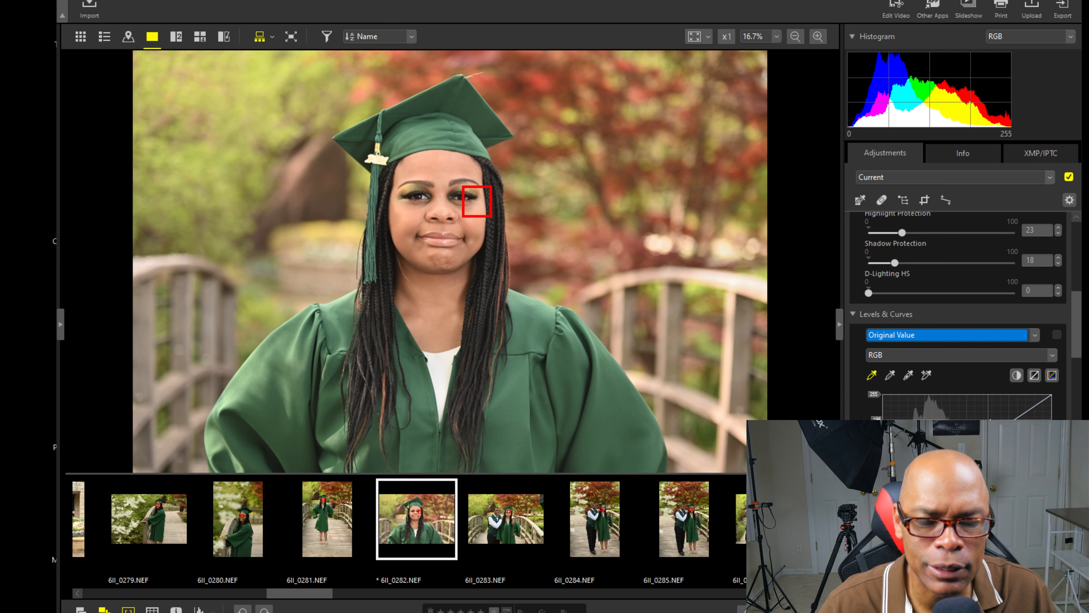
click(1033, 335)
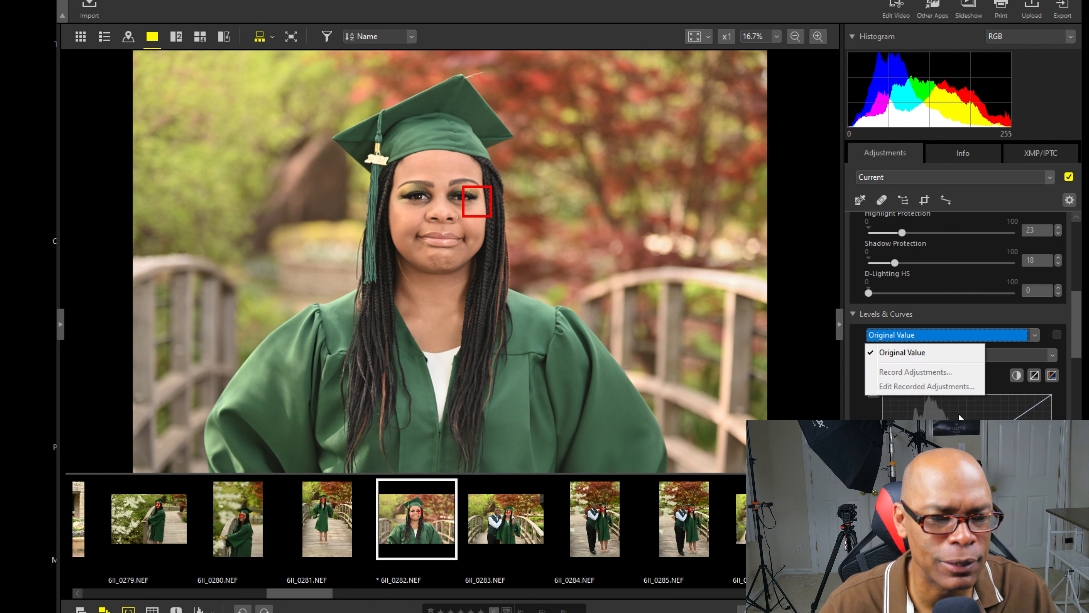
click(995, 394)
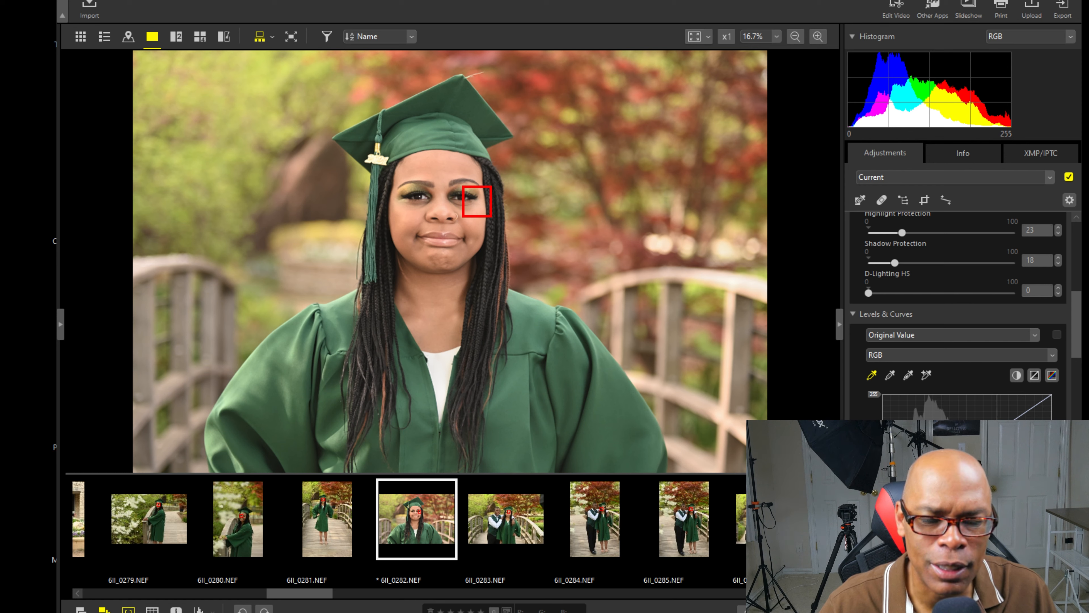
Try an LCH Chroma adjustment on the portrait under Lightness, Chroma, and Hue Adjustment, and turn LCH off.
scroll(997, 395, down, 3)
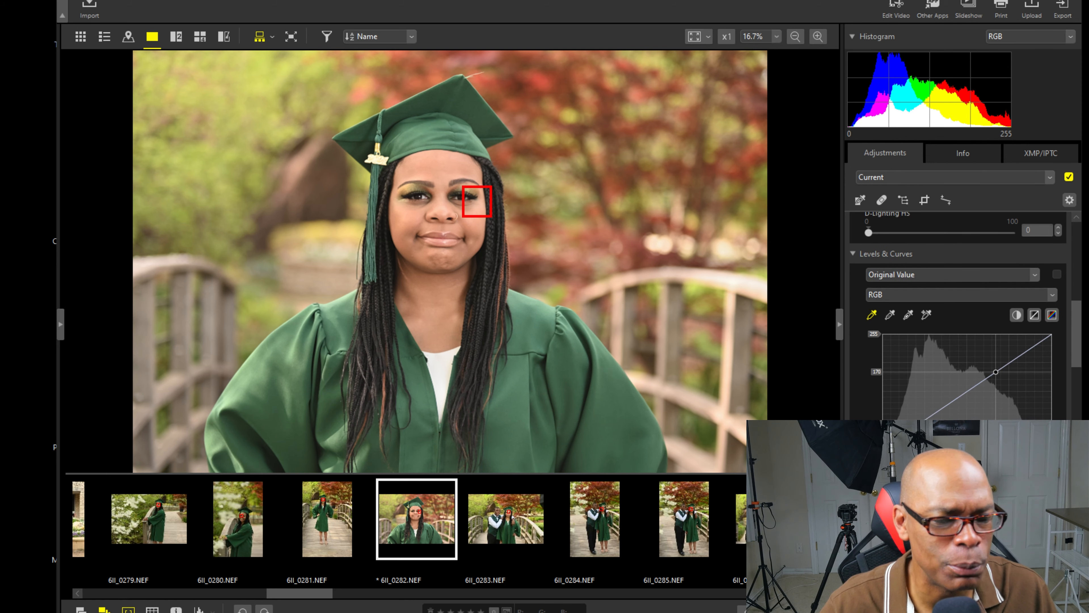
scroll(965, 315, down, 3)
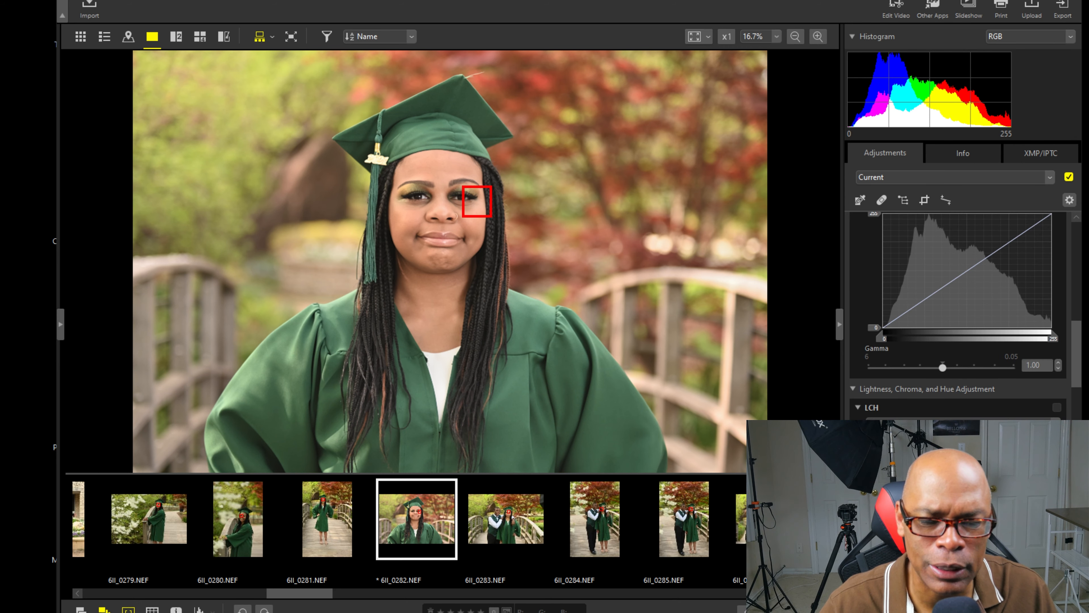
click(854, 388)
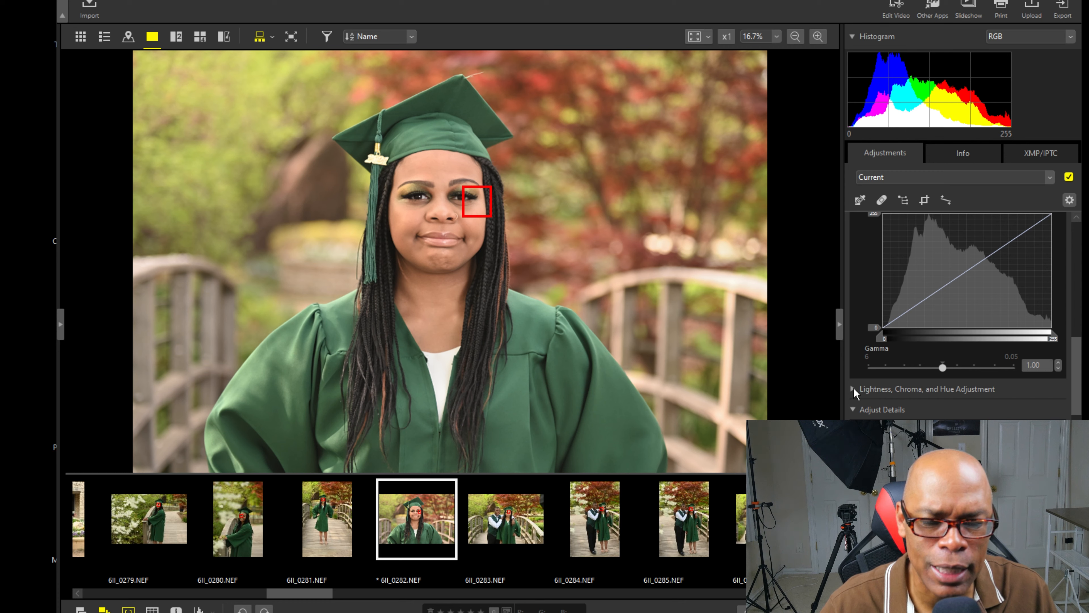
click(853, 388)
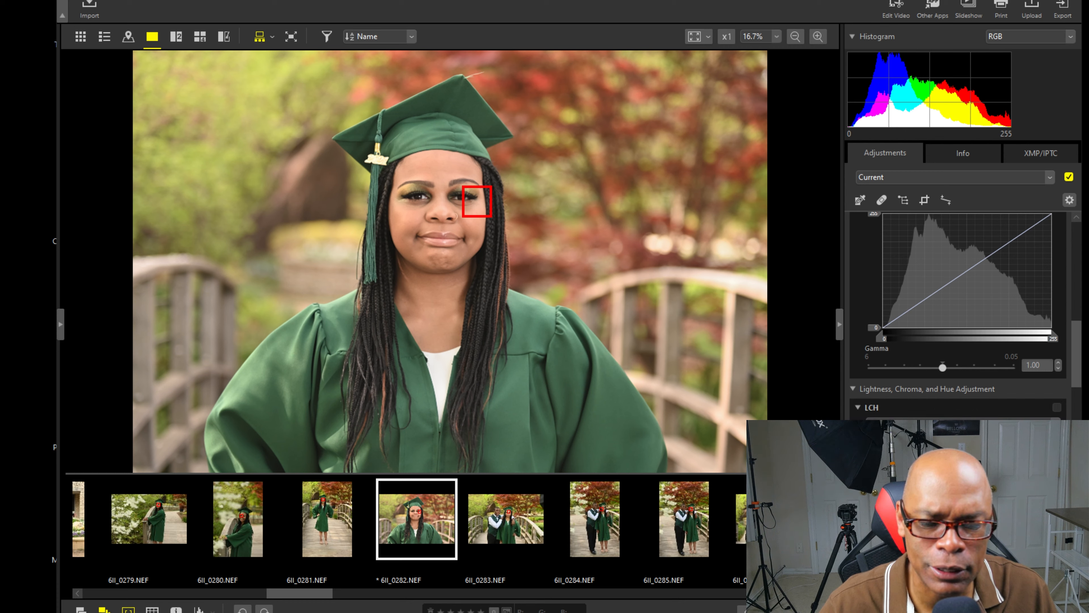
click(1057, 407)
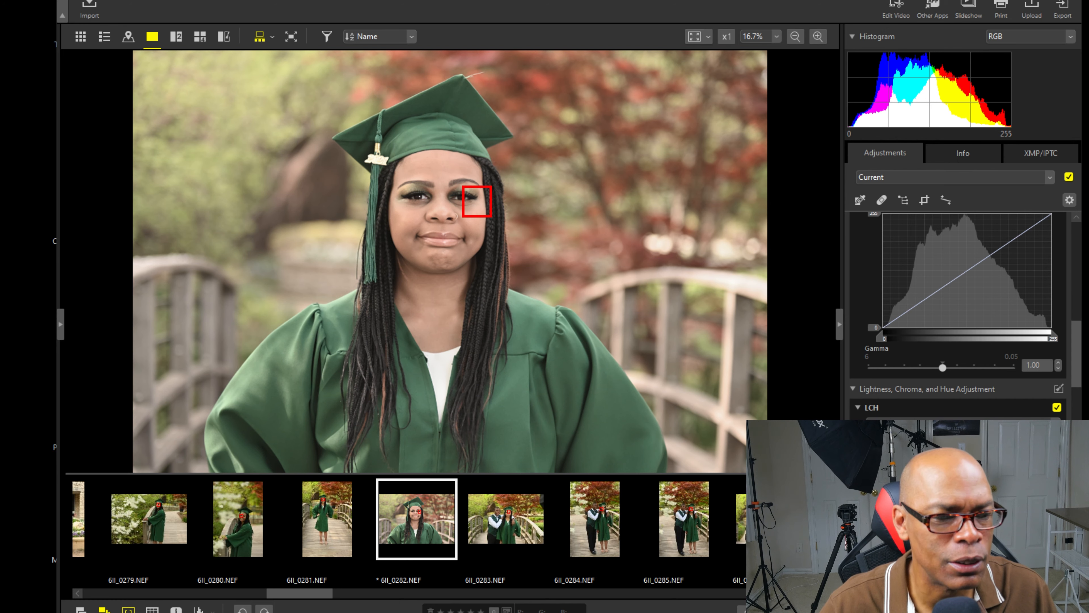
drag(875, 515, 876, 477)
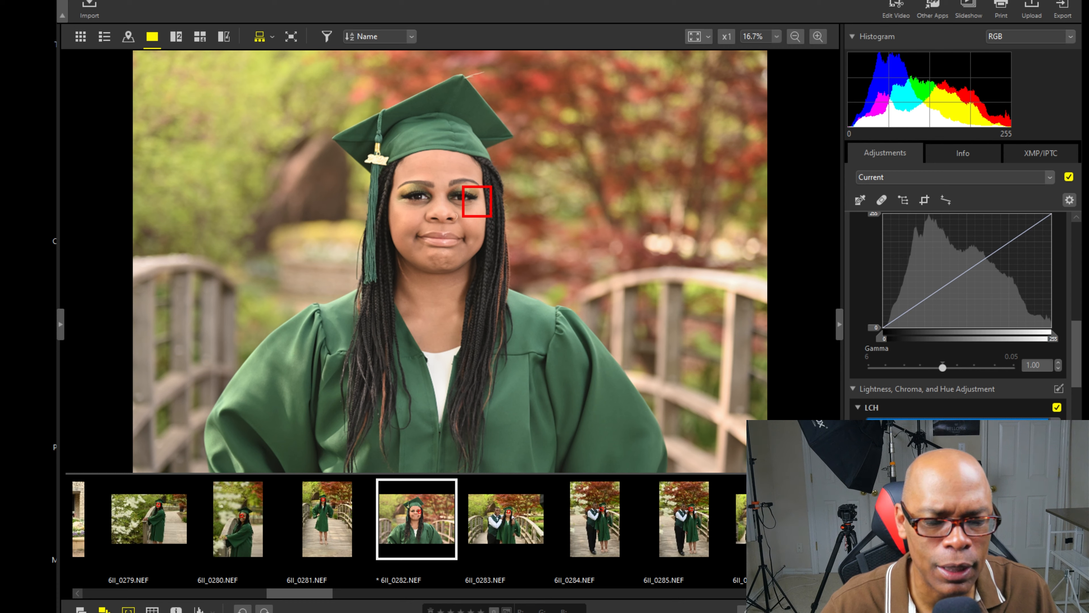
click(1057, 407)
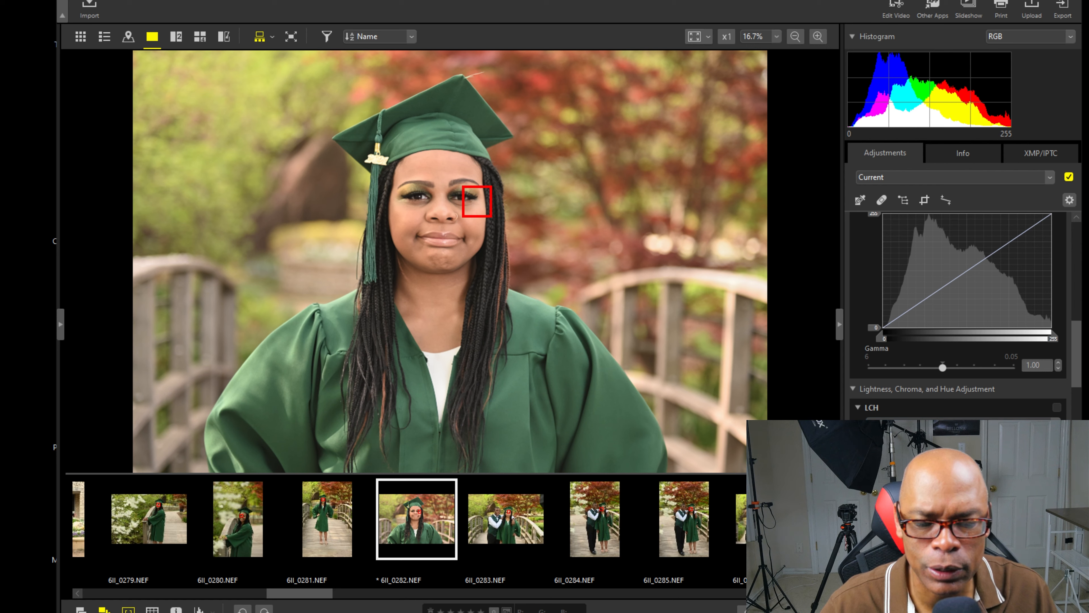
click(1057, 407)
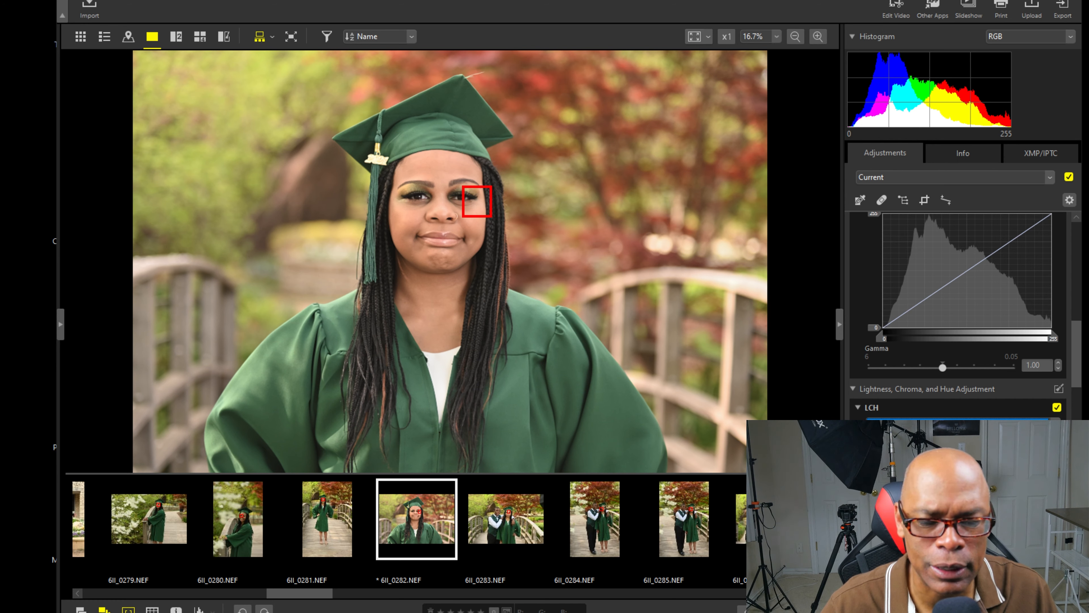
click(1057, 407)
Enable Color Booster on the portrait with a strength of 56.
scroll(958, 316, down, 5)
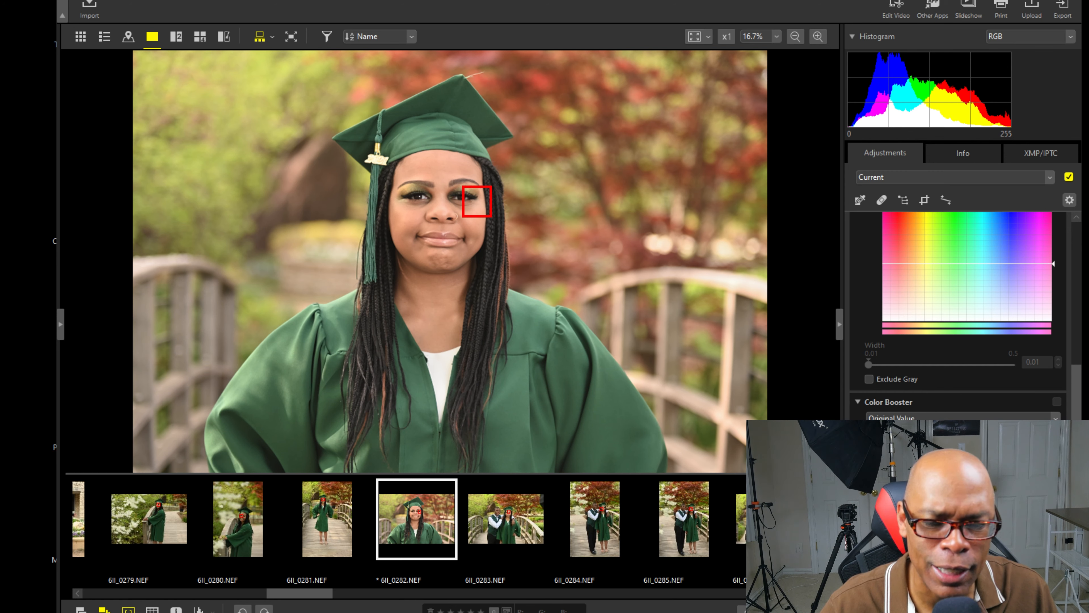
click(925, 418)
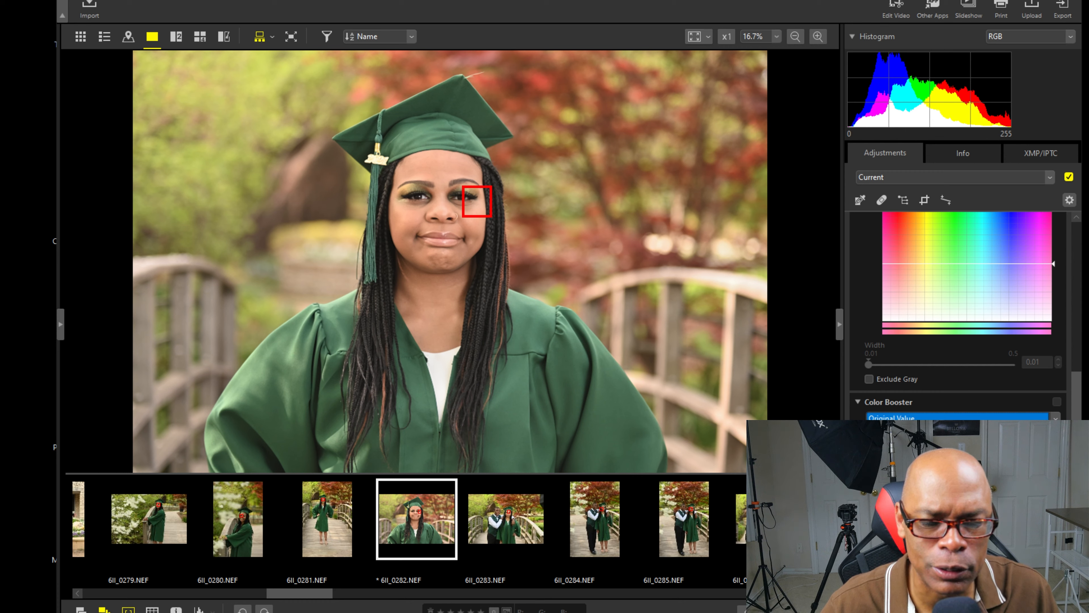
key(Up)
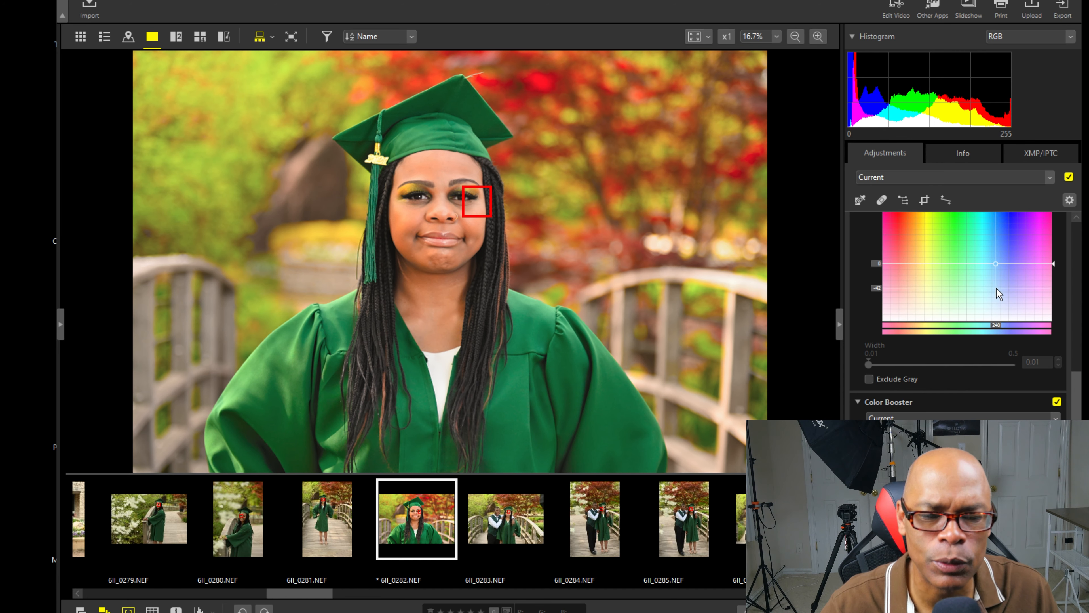
scroll(988, 294, up, 1)
scroll(988, 294, up, 3)
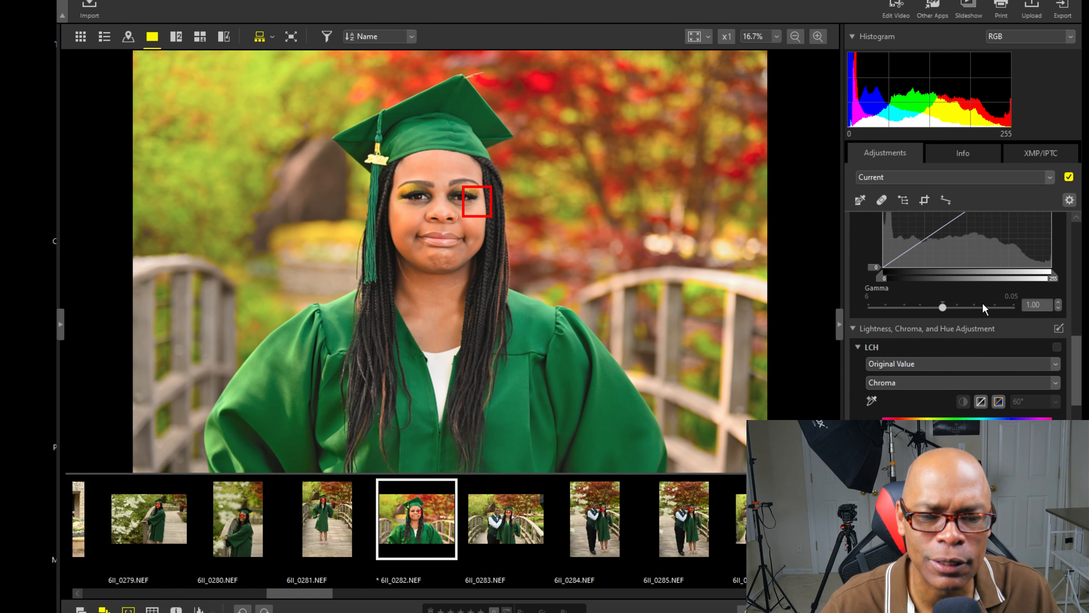
Collapse the LCH section, compare Color Booster strengths of 35 and 50, and set the strength to 41.
click(858, 347)
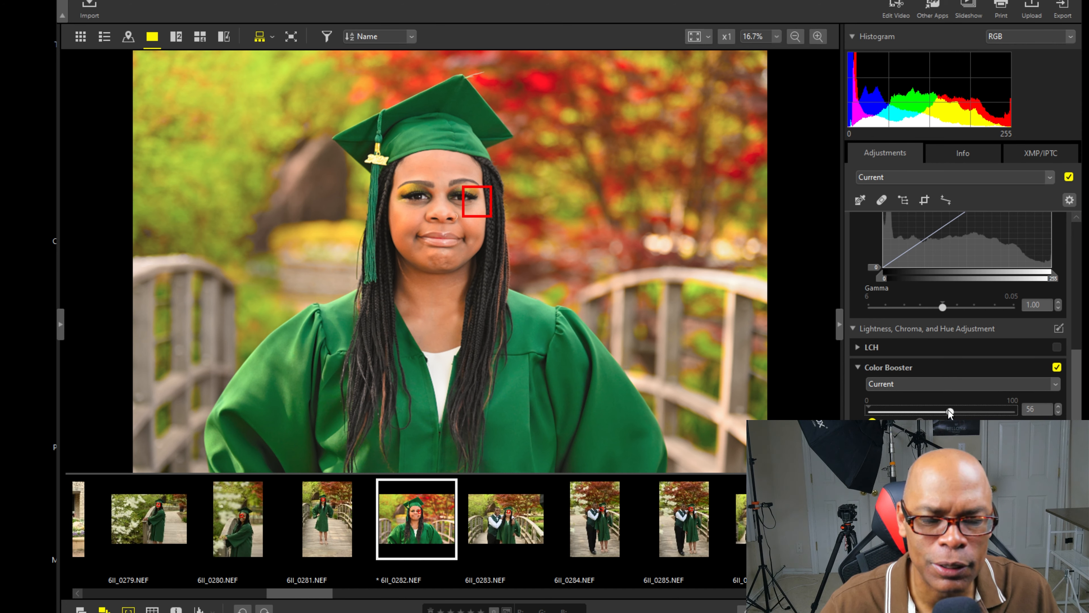
click(951, 389)
click(951, 389)
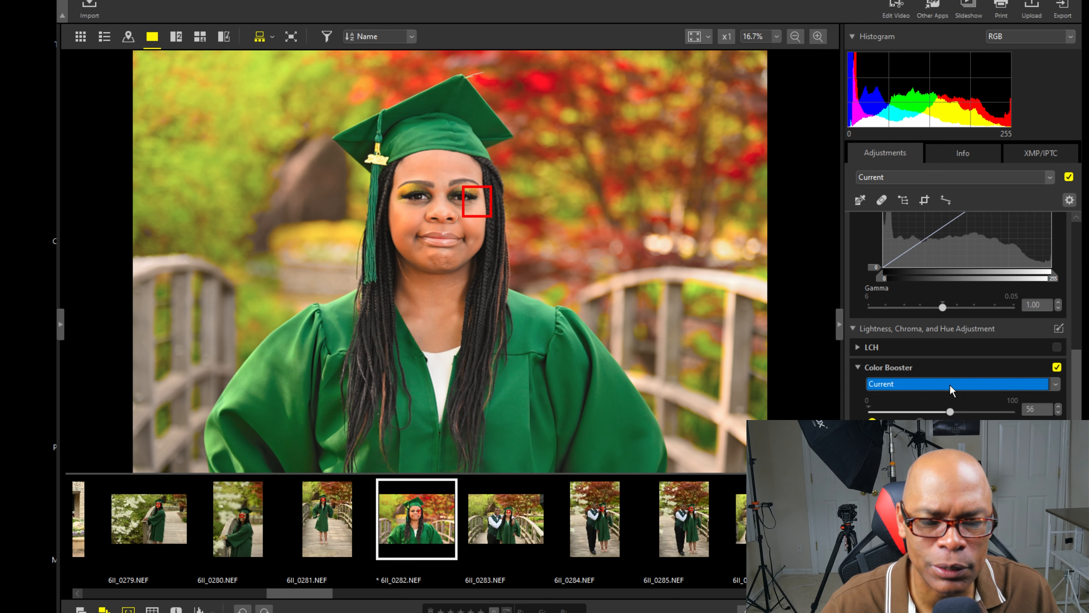
click(951, 390)
click(955, 411)
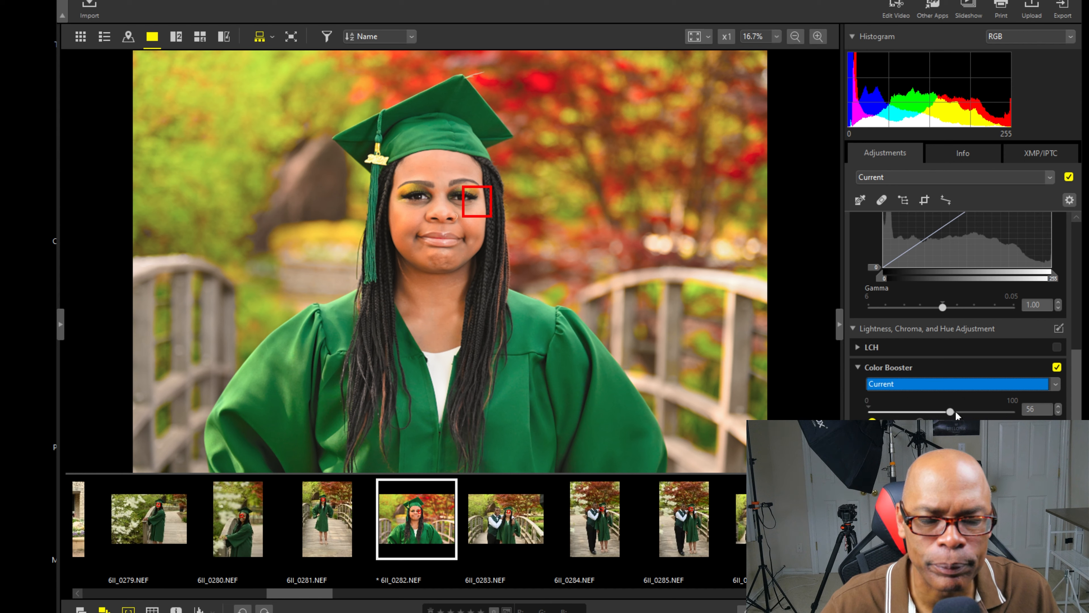
drag(951, 410, 920, 405)
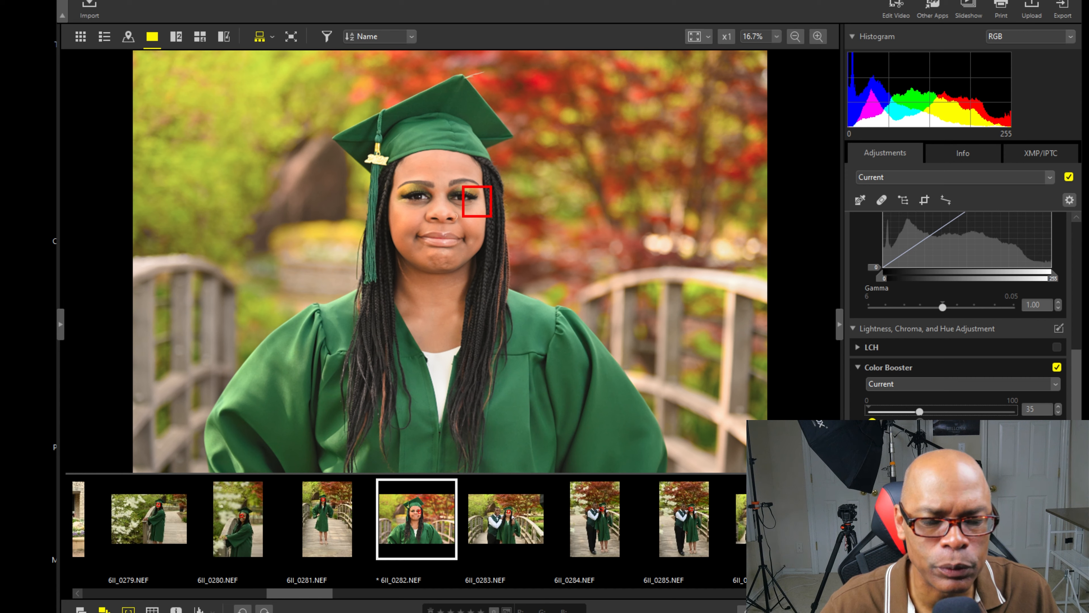
drag(920, 411, 942, 413)
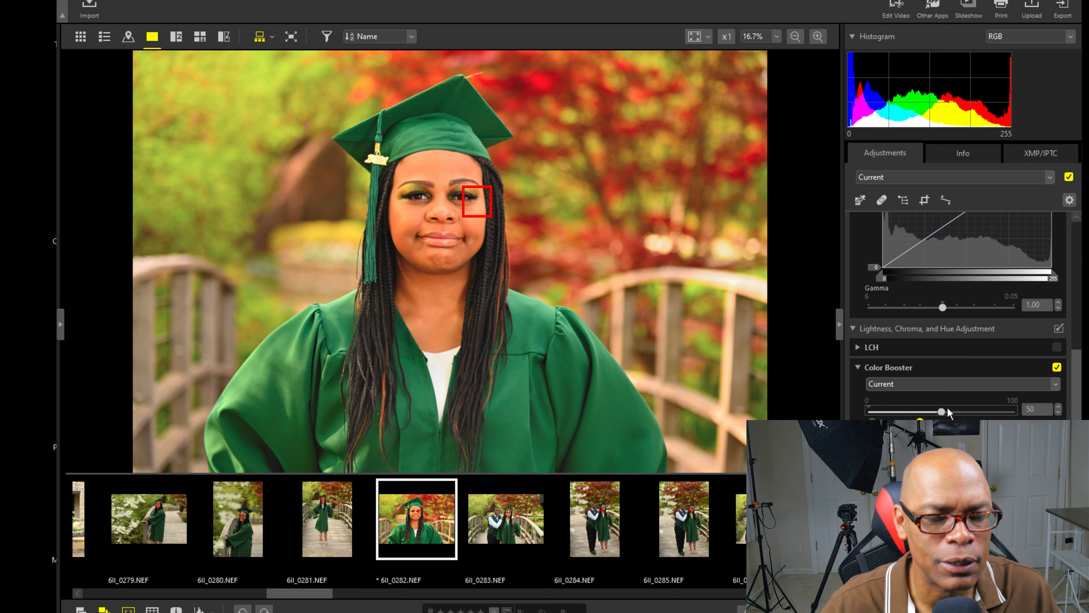
mouse_move(946, 411)
mouse_down()
mouse_move(972, 411)
mouse_move(928, 412)
mouse_up()
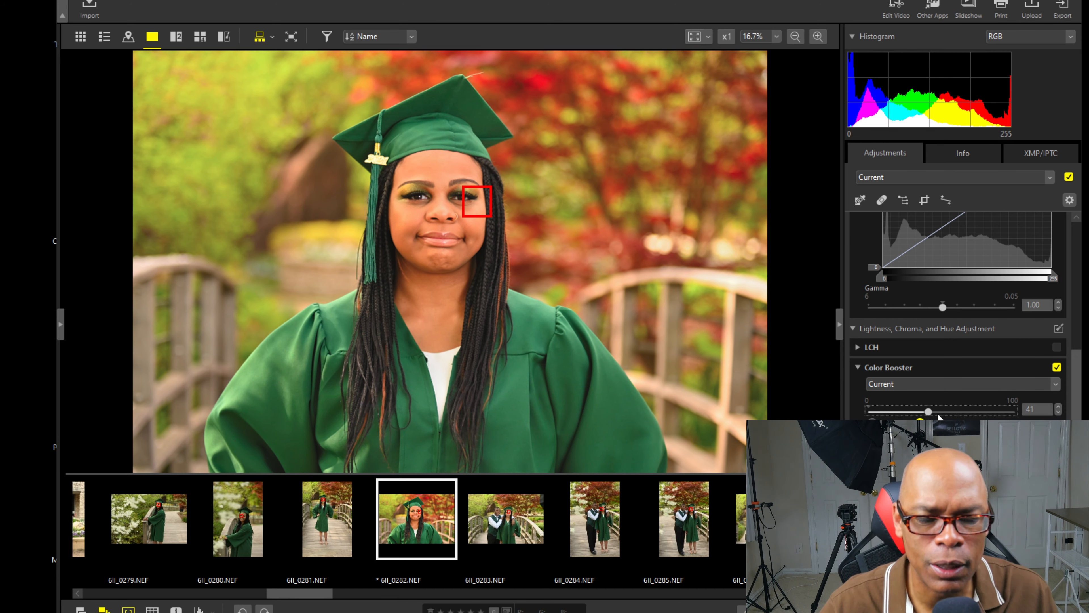
Record the current Color Booster adjustment as a user setting named "color blast".
click(1054, 384)
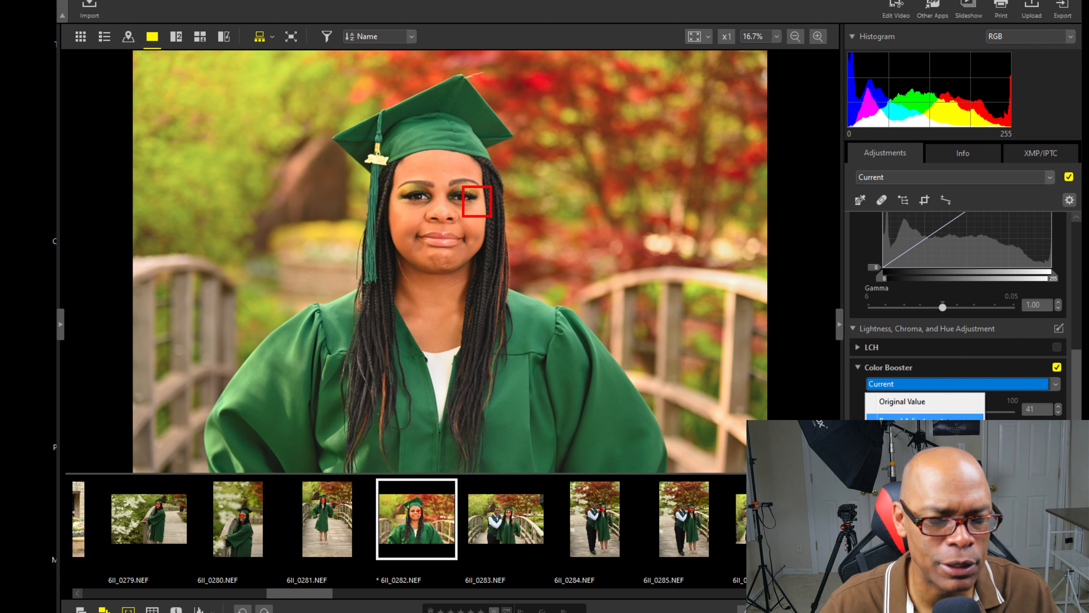
click(947, 417)
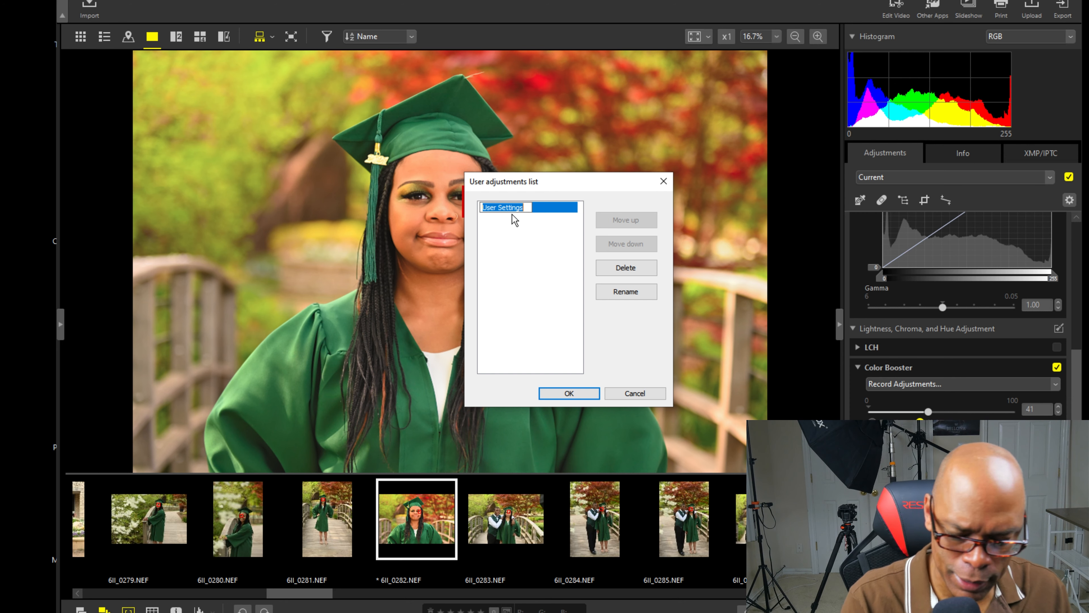
text(colo)
text(r )
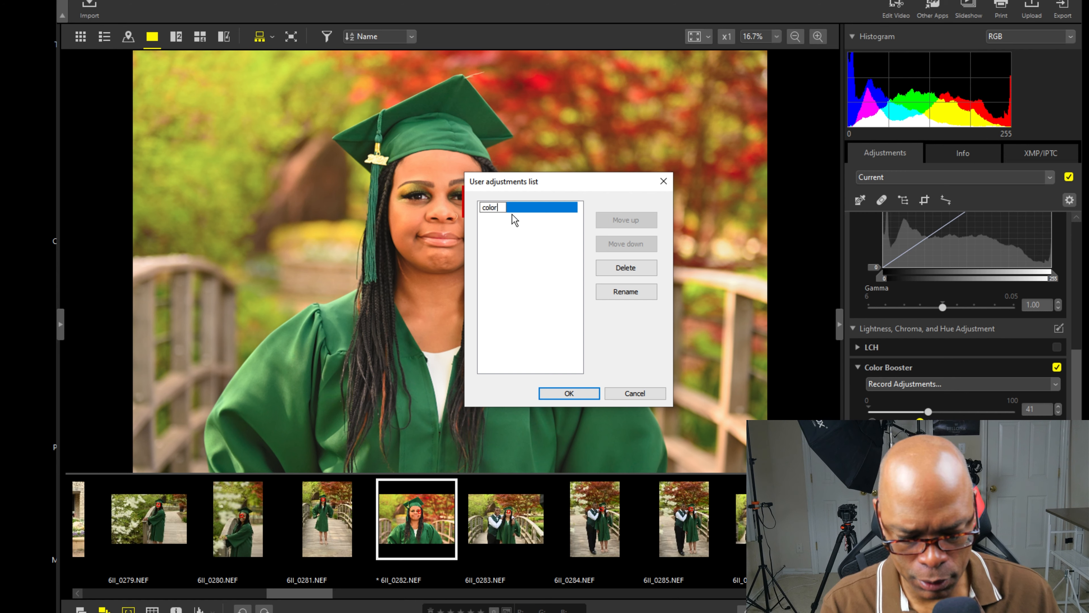
text(bl)
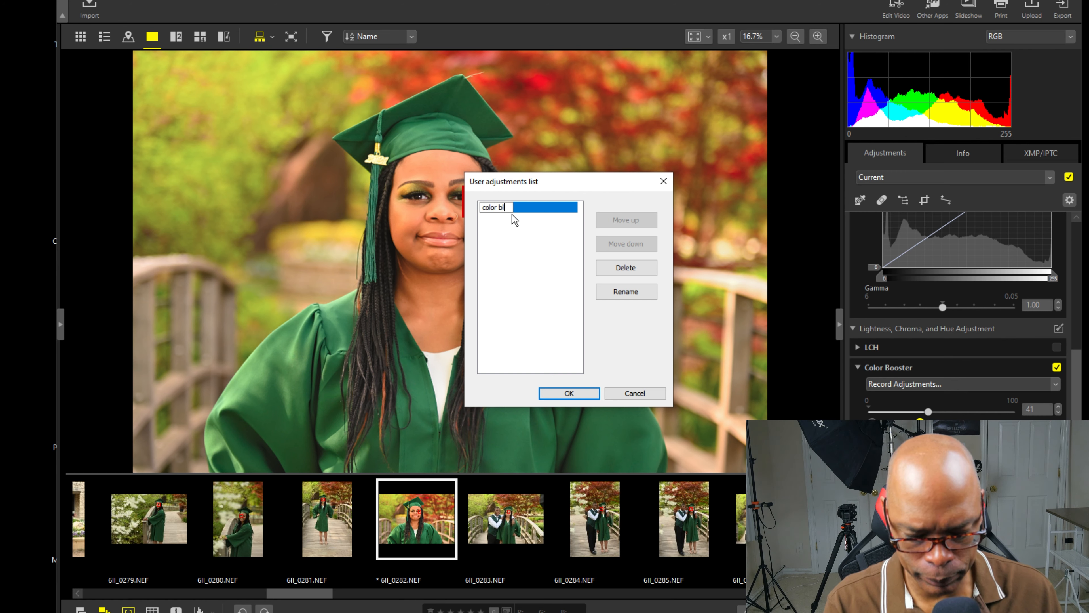
text(ast)
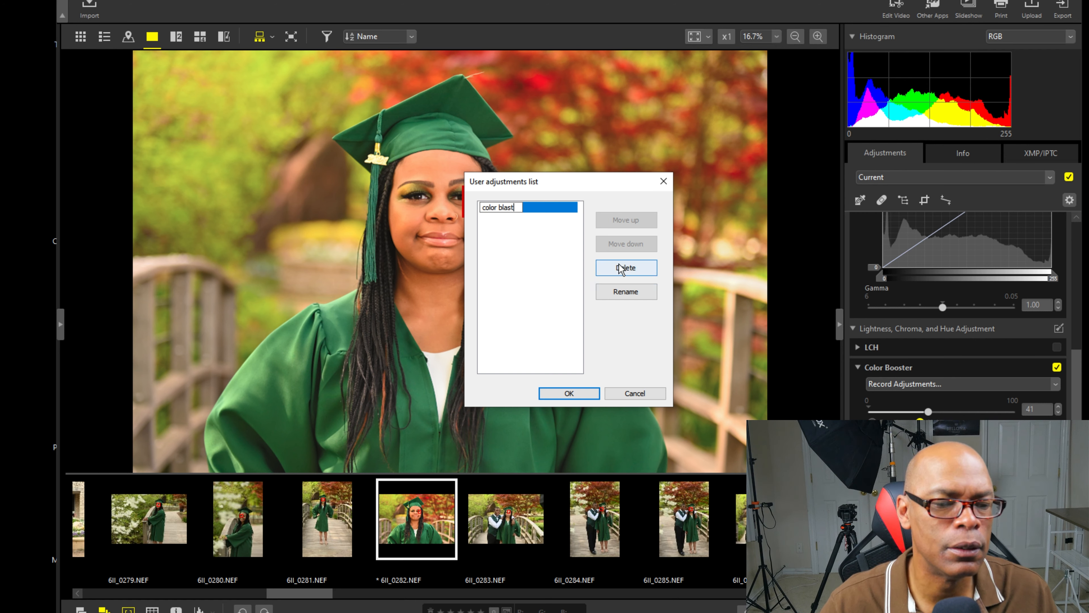
click(627, 295)
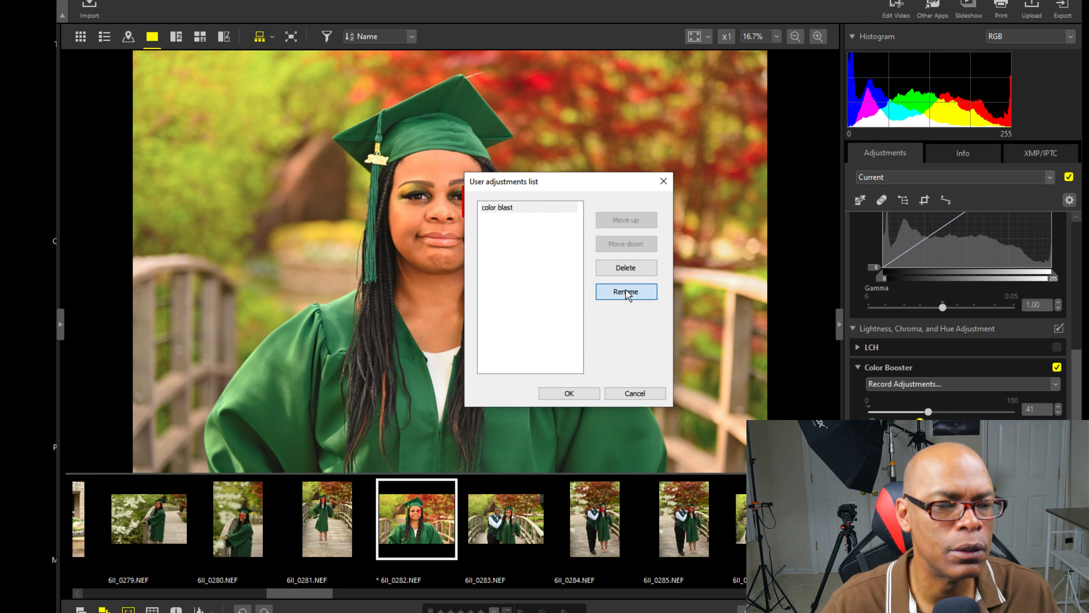
click(572, 393)
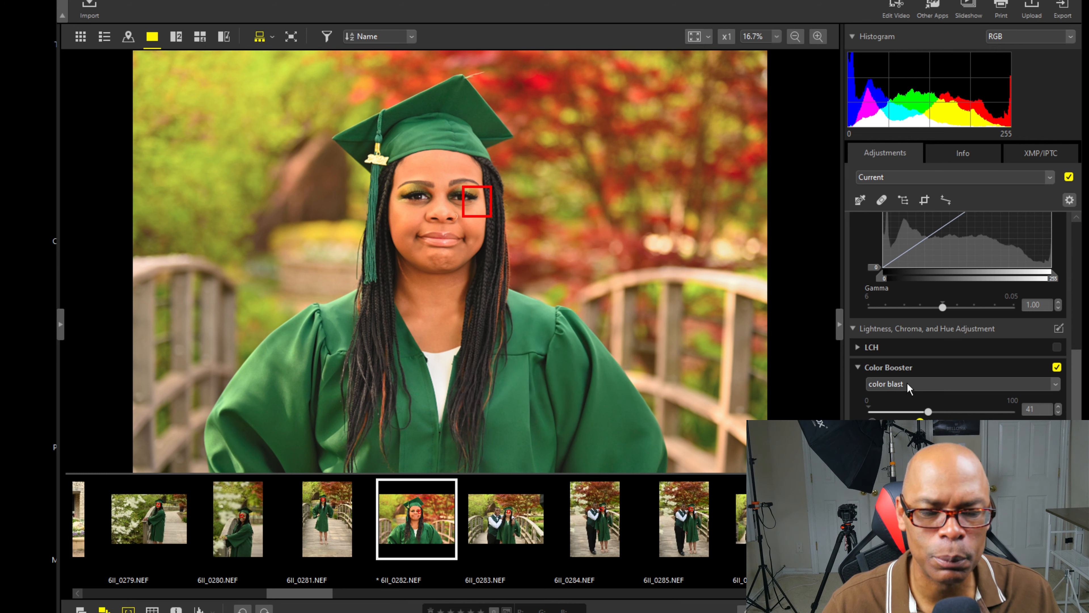
Open photo 6II_0283.NEF and apply the recorded "color blast" setting under Color Booster.
click(905, 384)
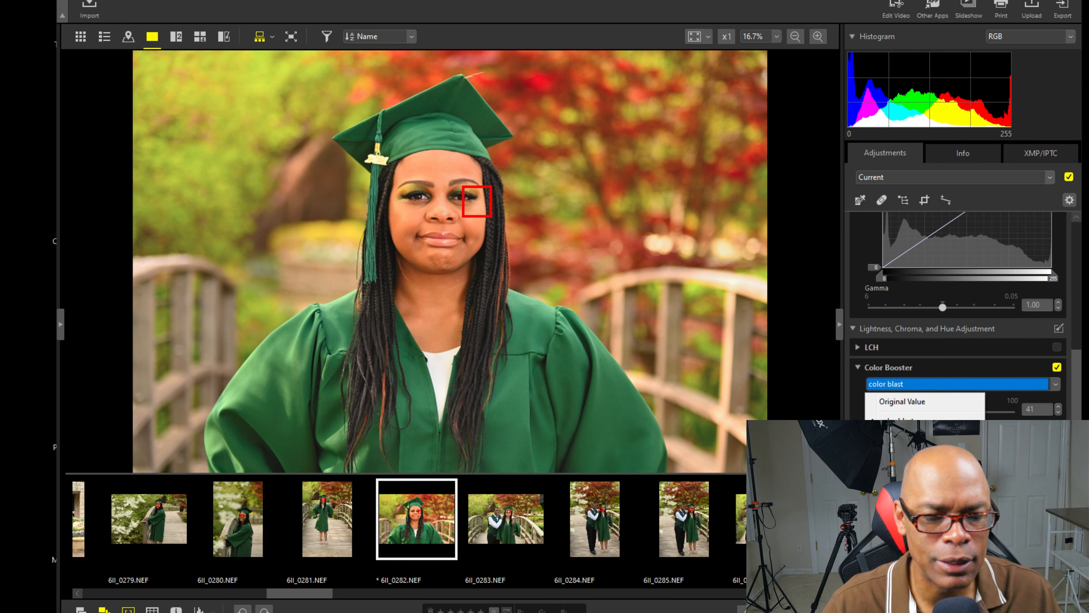
click(524, 497)
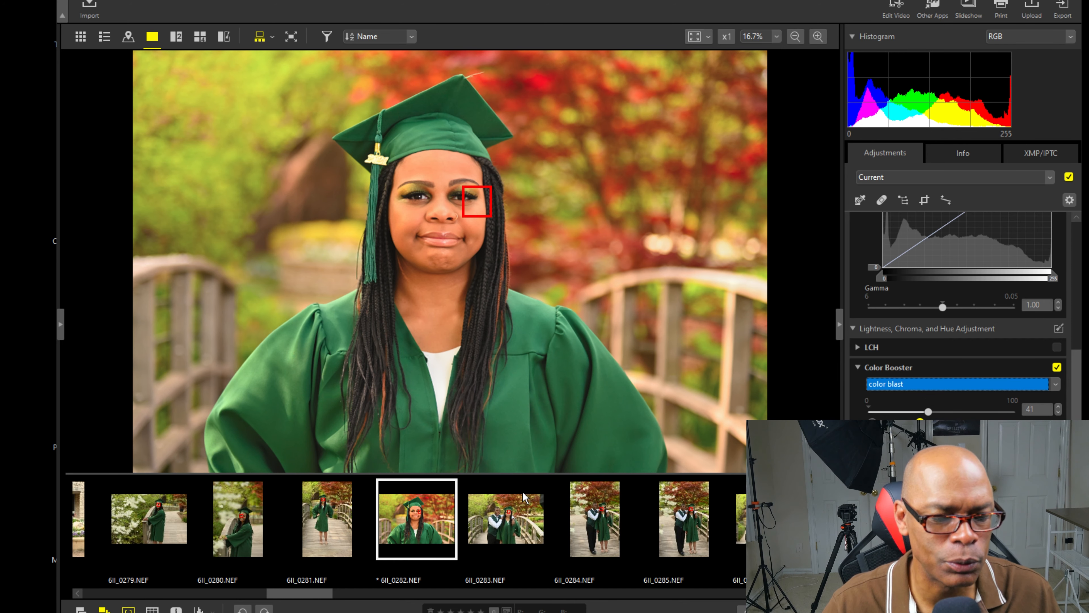
click(524, 497)
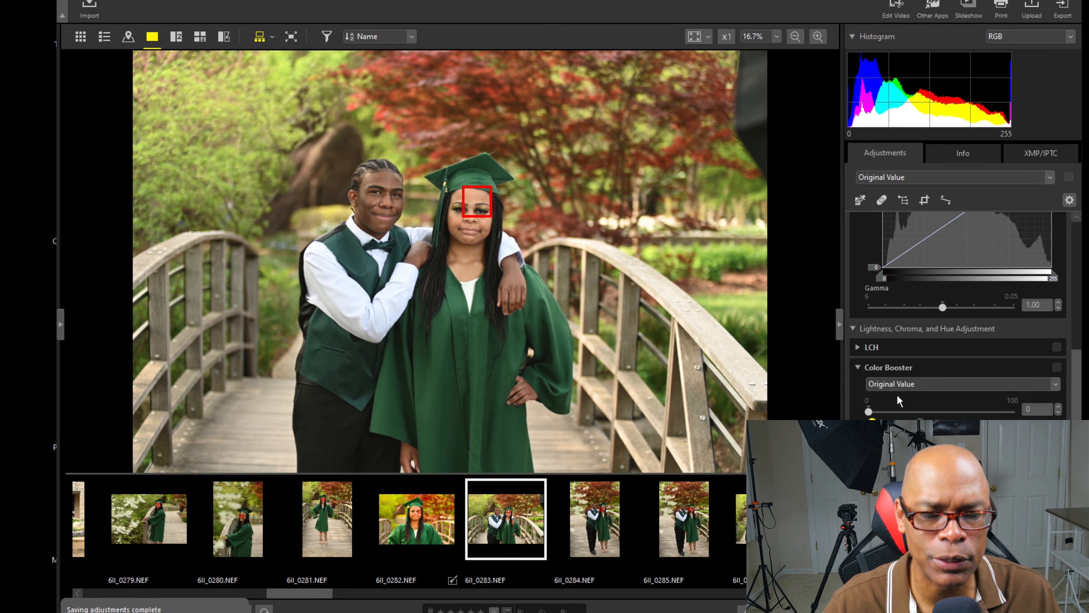
click(909, 385)
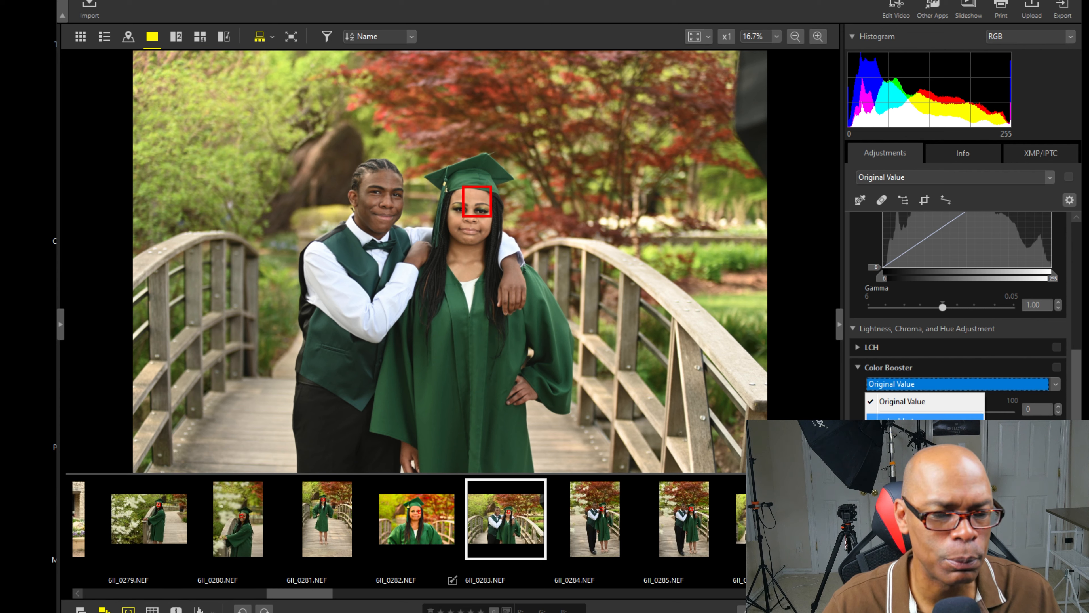
click(924, 417)
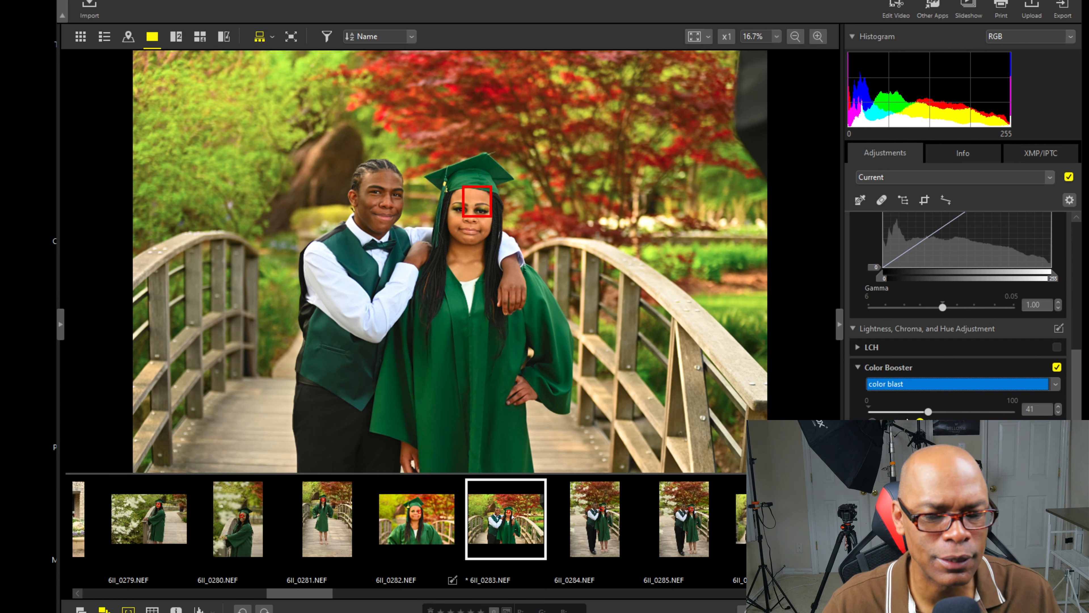
Return to portrait 6II_0282.NEF and expand Noise Reduction under Adjust Details.
click(418, 491)
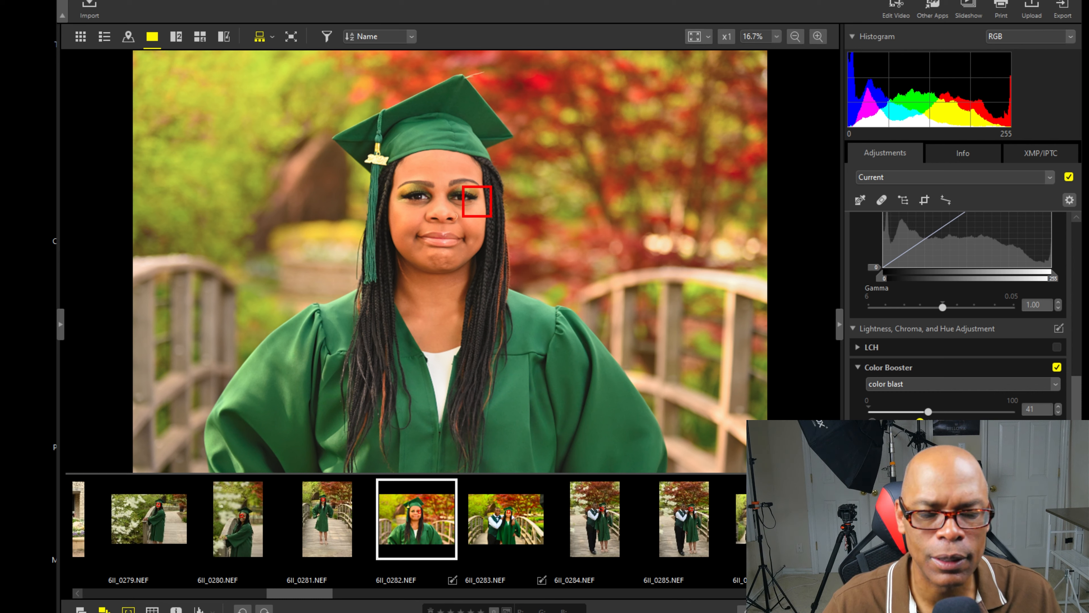
scroll(864, 401, down, 3)
click(853, 386)
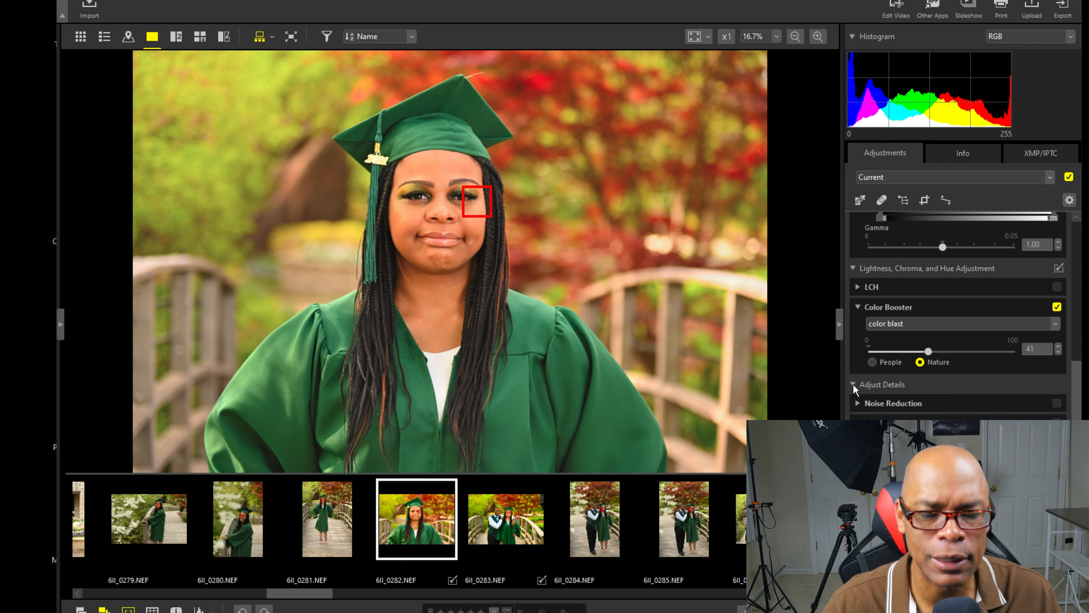
click(857, 404)
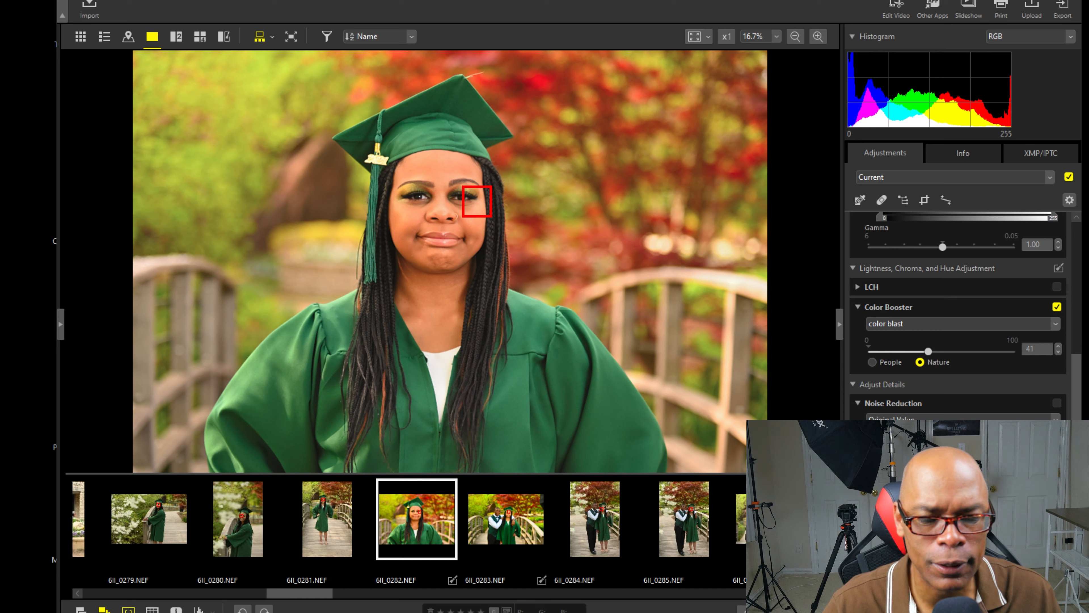
Try enabling Noise Reduction on the portrait, and reset it to Original Value.
click(922, 455)
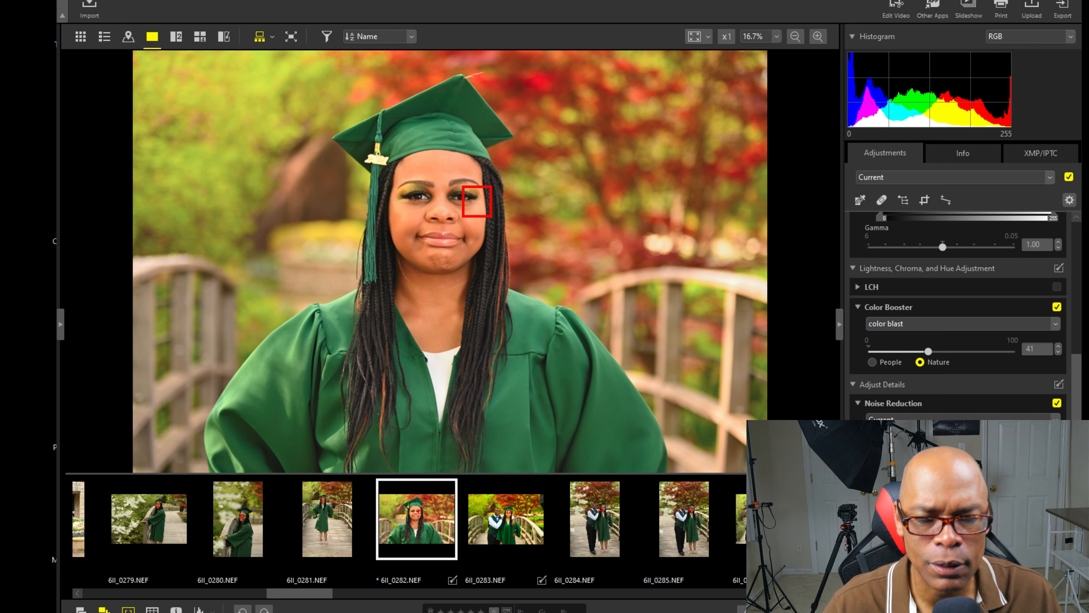
click(918, 415)
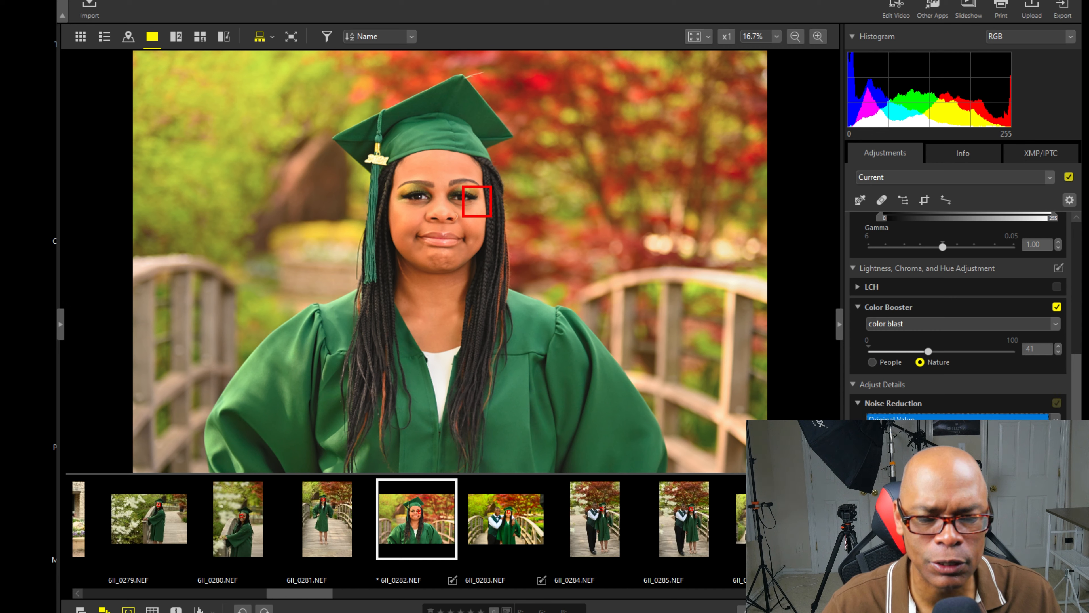
key(Down)
Collapse Sharpness Adjustment and use the Retouch Brush on the nose bridge and chin of the portrait.
scroll(957, 317, down, 2)
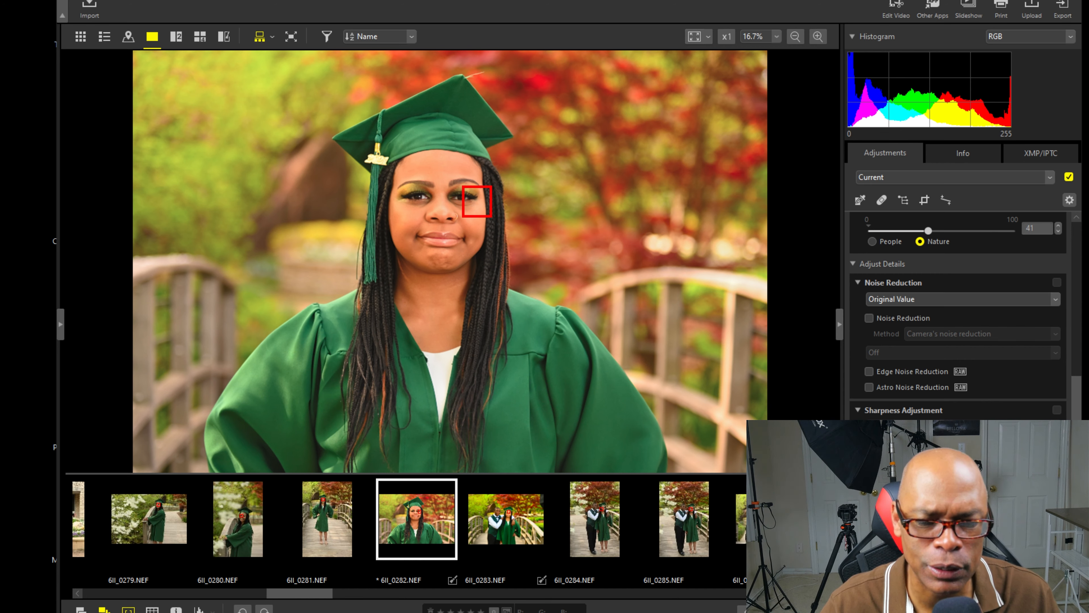
click(896, 411)
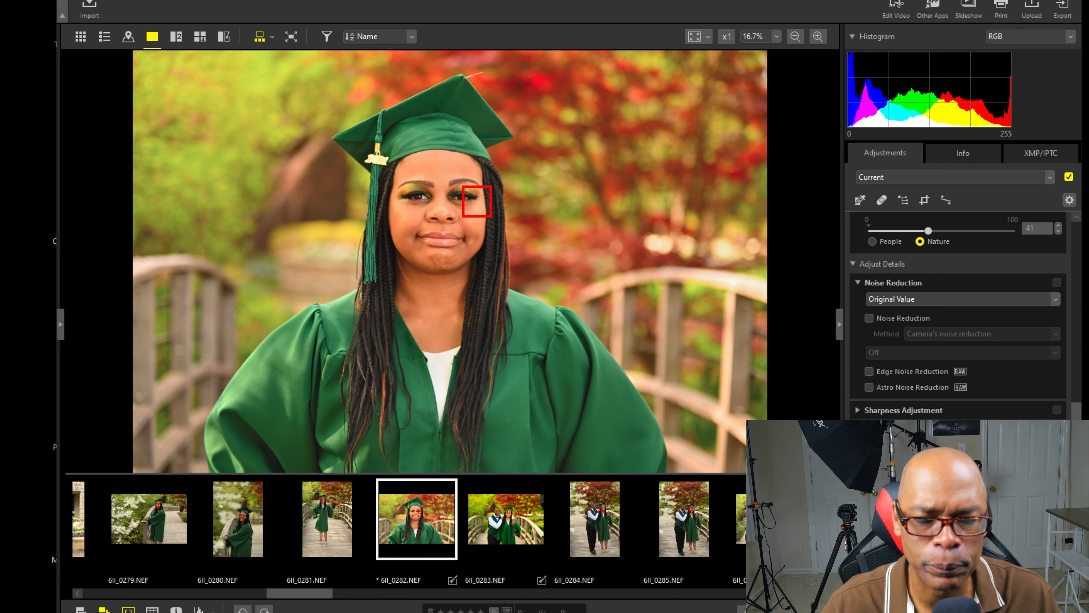
scroll(956, 301, down, 2)
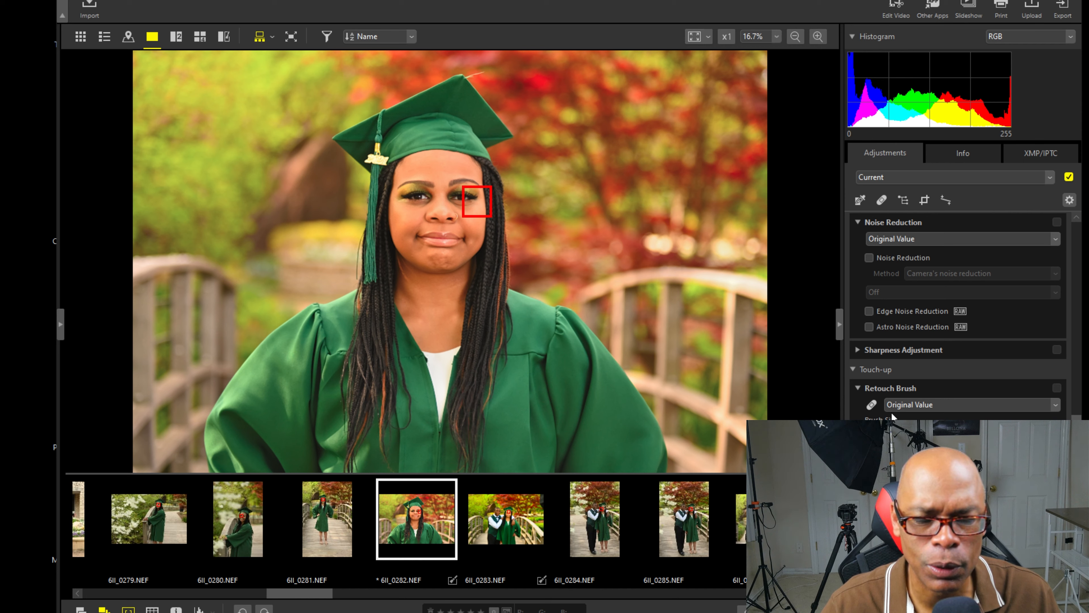
click(872, 404)
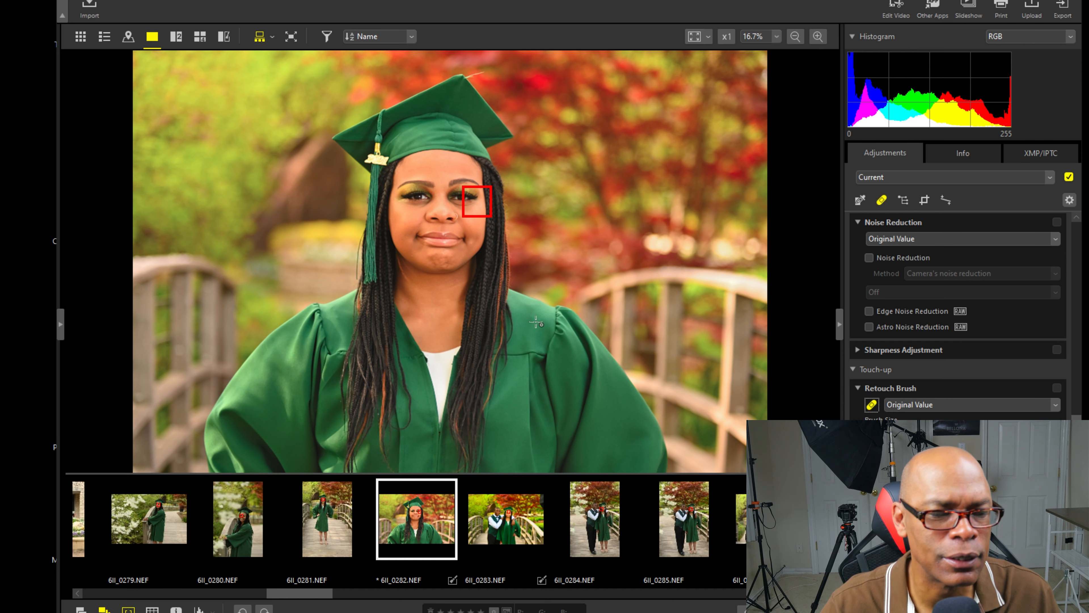
mouse_move(425, 200)
mouse_down()
mouse_move(408, 205)
mouse_move(427, 203)
mouse_up()
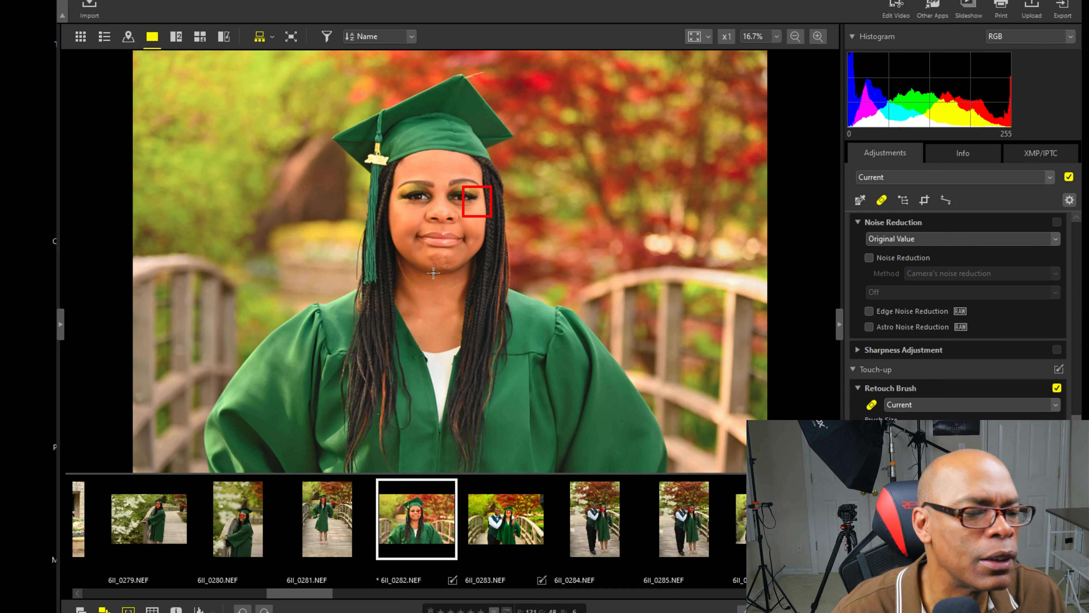
drag(448, 262, 422, 268)
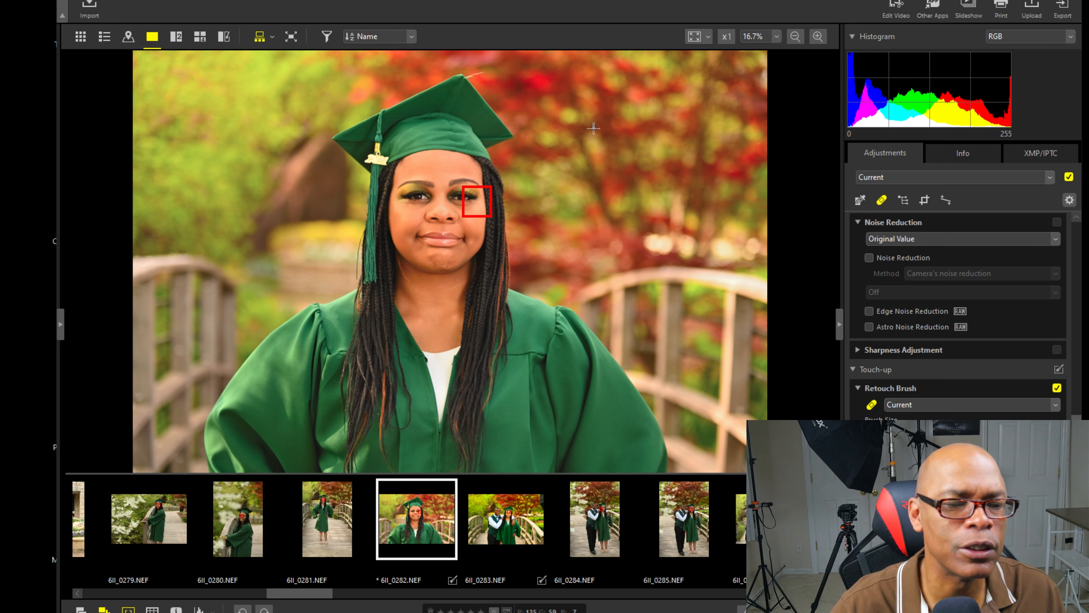
Examine the retouched face at 100% and 50% zoom, and return to a view of the whole portrait.
right_click(594, 127)
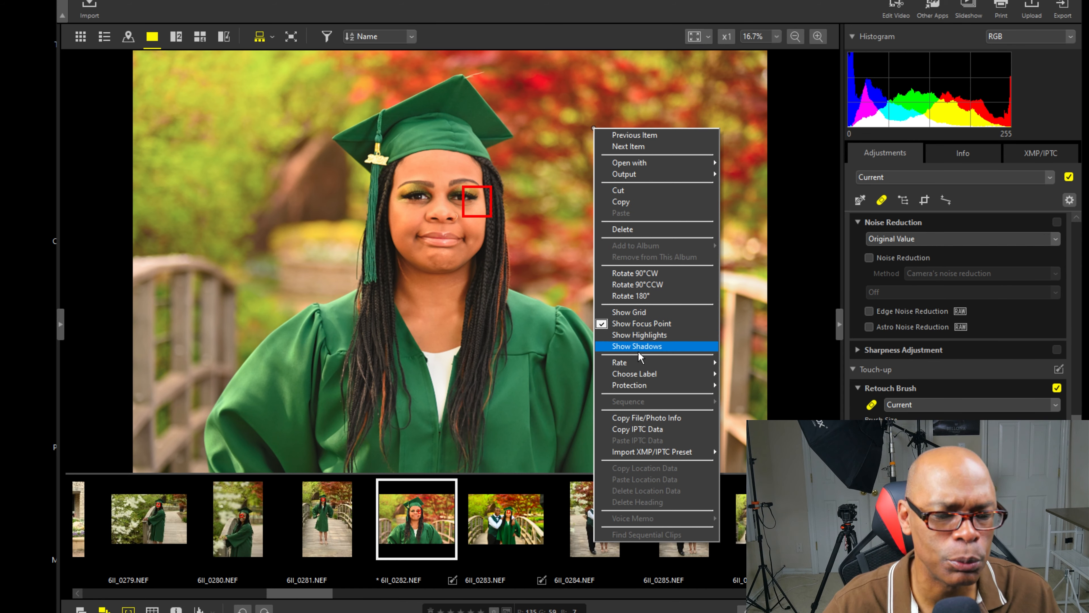
mouse_move(644, 373)
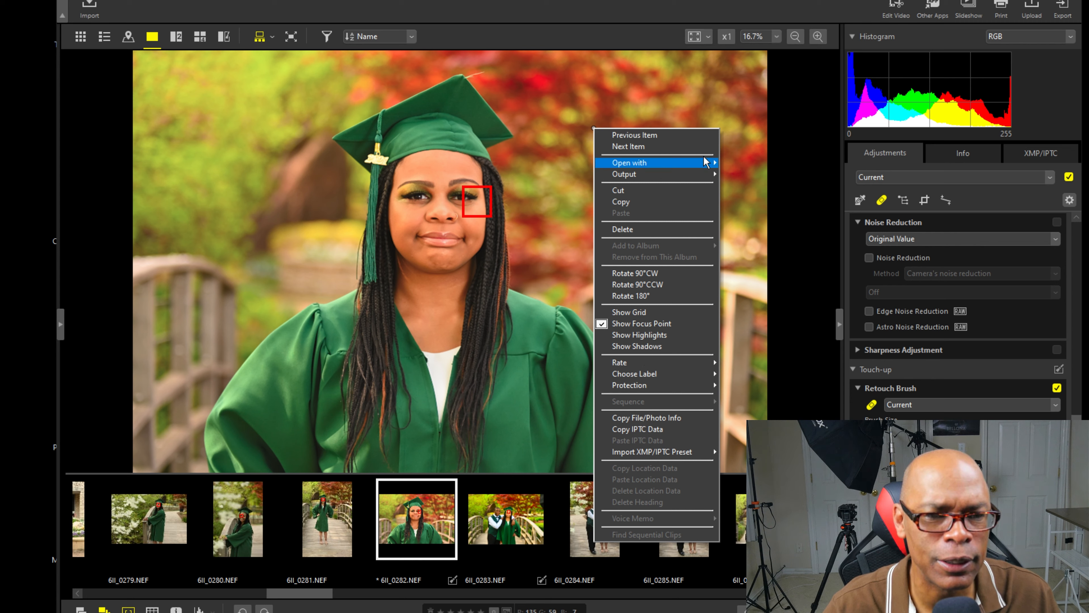
click(728, 40)
click(728, 39)
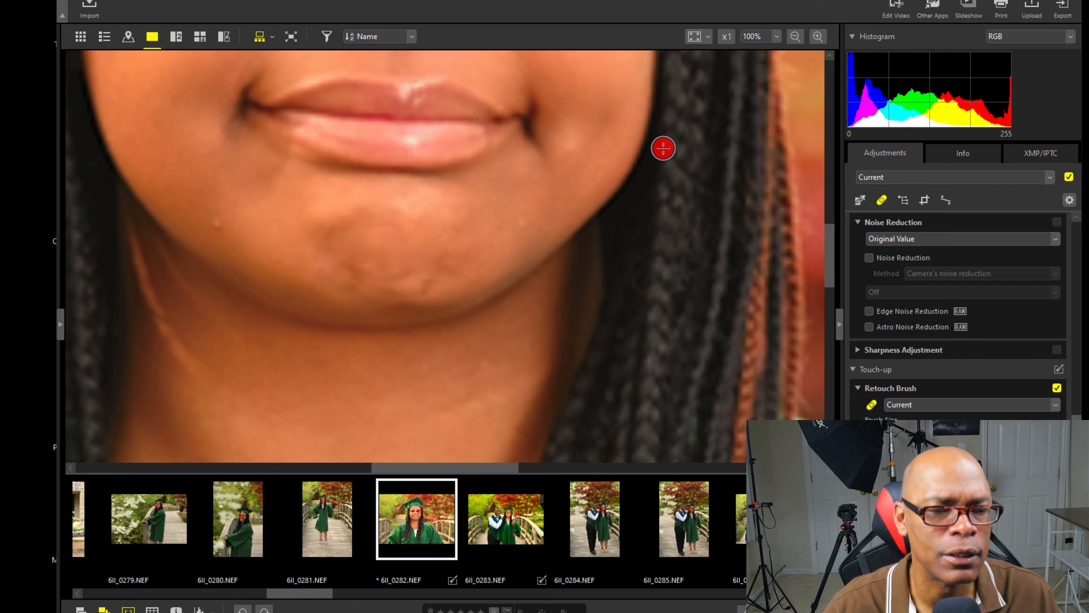
click(420, 138)
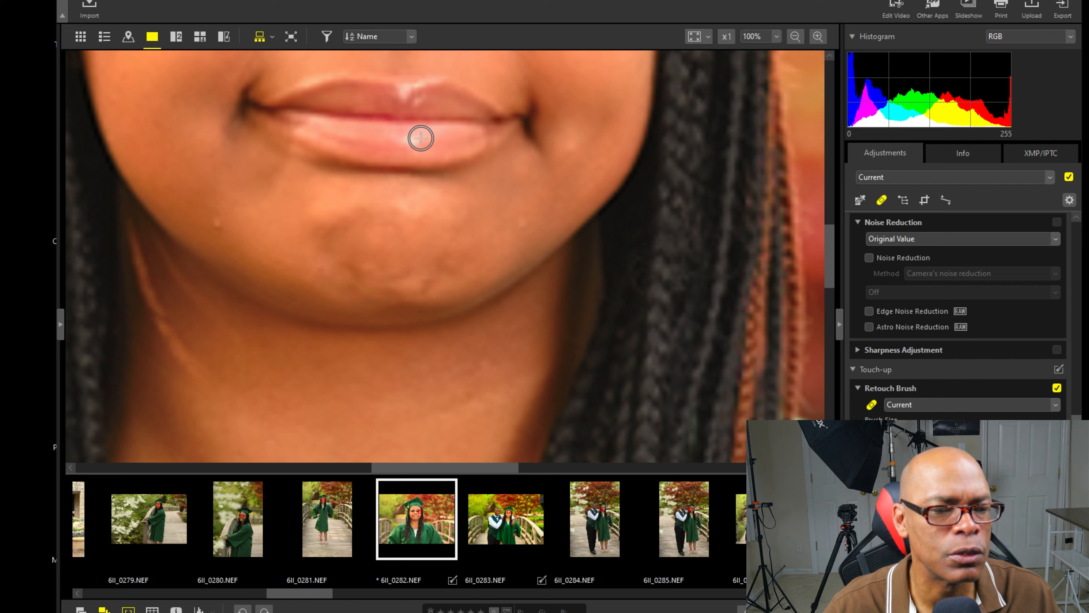
click(754, 36)
click(760, 82)
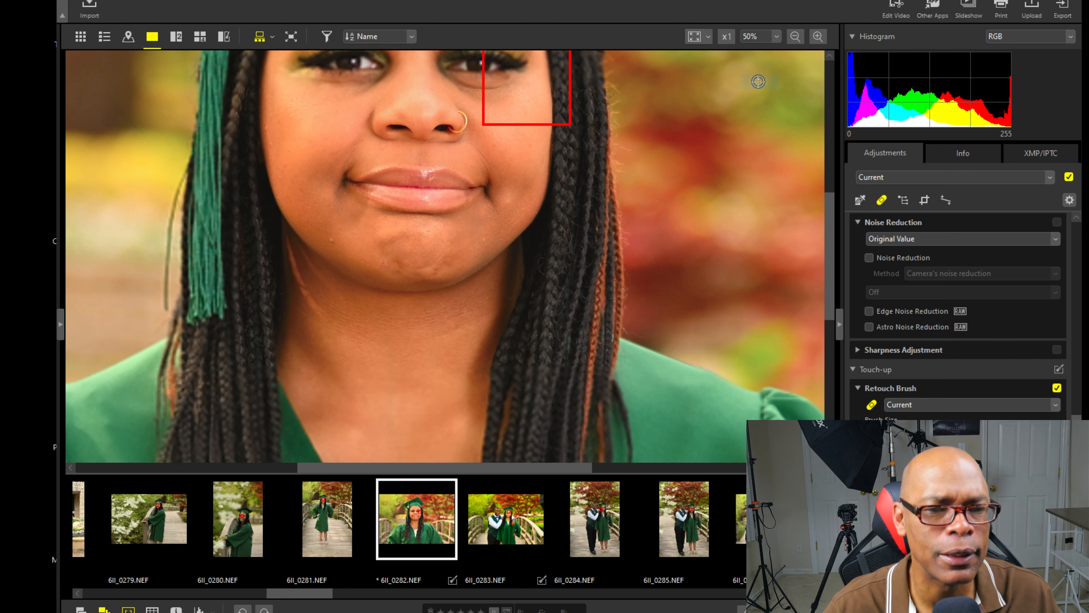
click(695, 35)
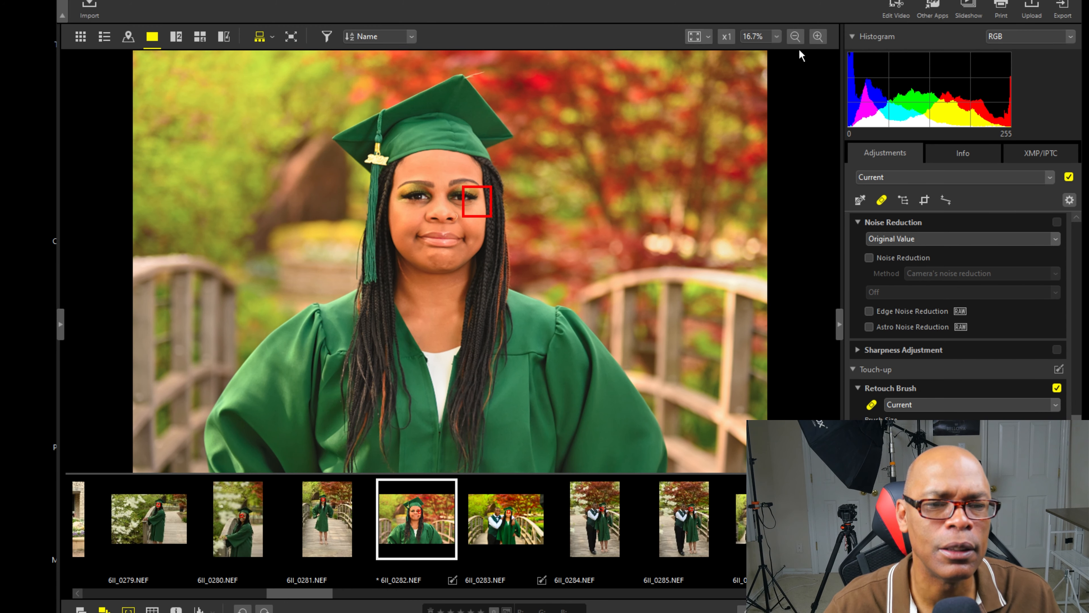
click(795, 37)
click(794, 37)
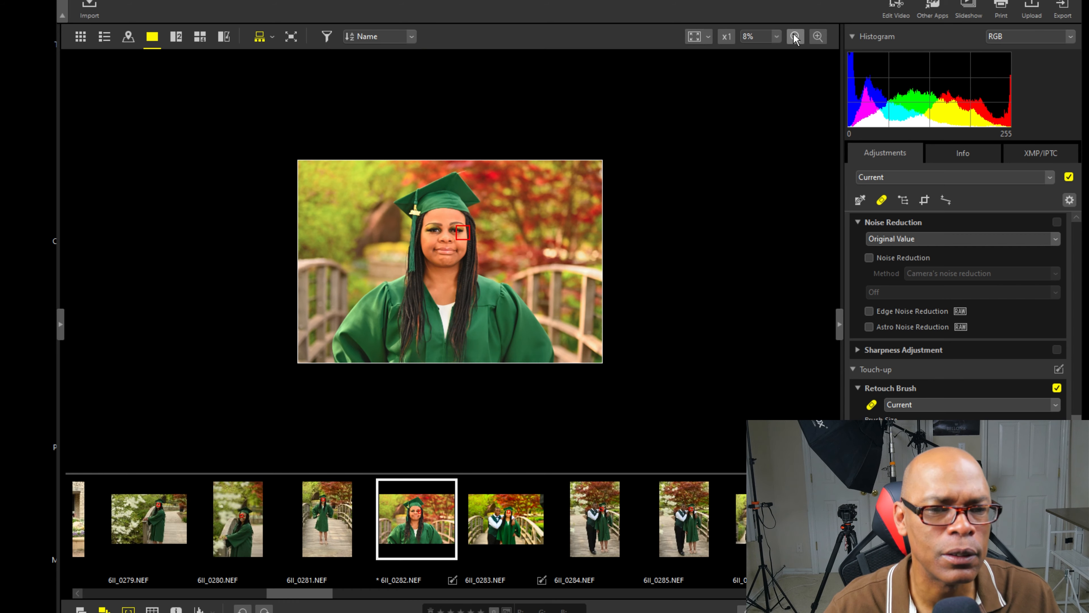
click(817, 37)
click(817, 37)
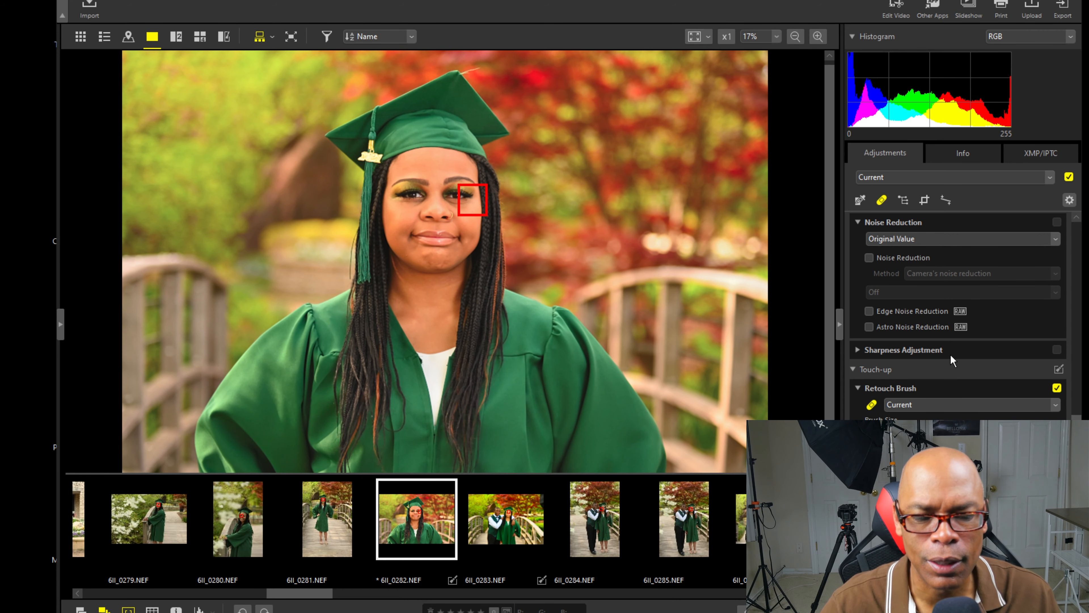
Look through the remaining adjustments down to Lens Corrections, and return to the Color Picker and BCS settings.
scroll(948, 355, down, 5)
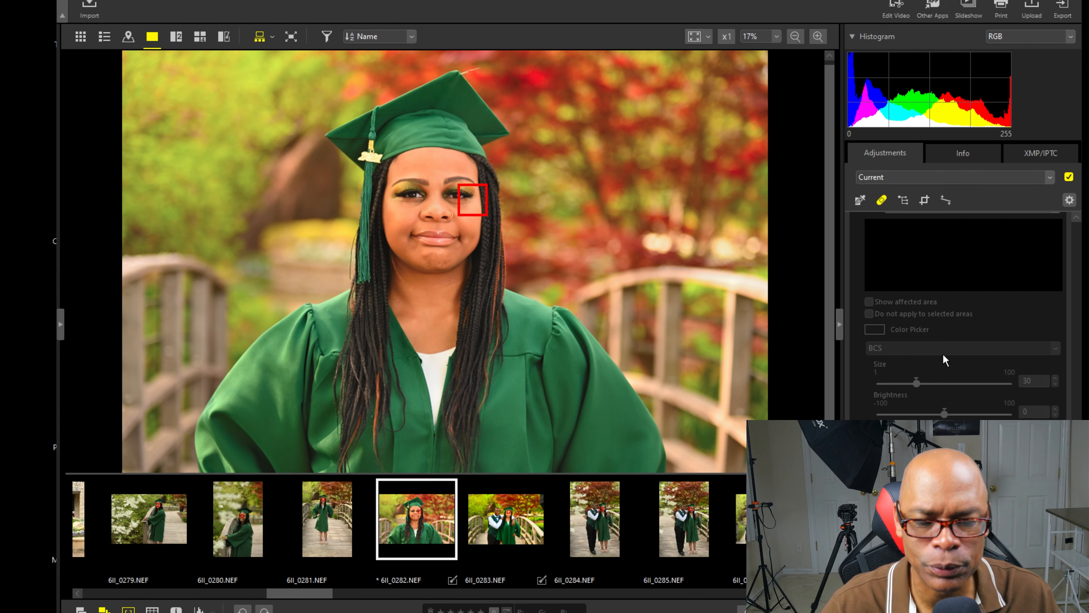
scroll(940, 350, down, 2)
scroll(934, 348, up, 1)
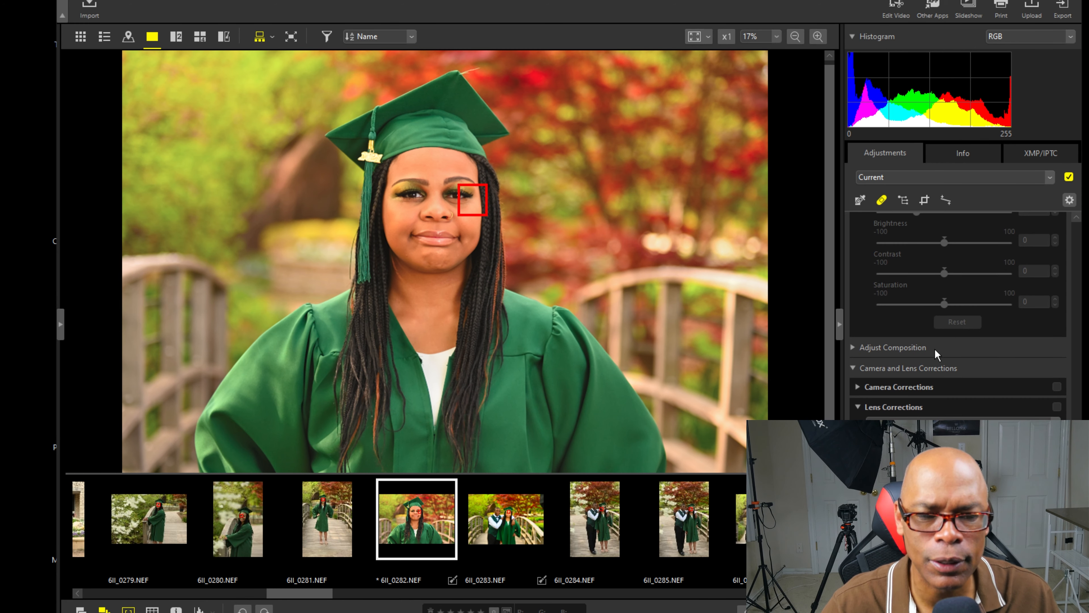
scroll(908, 336, up, 3)
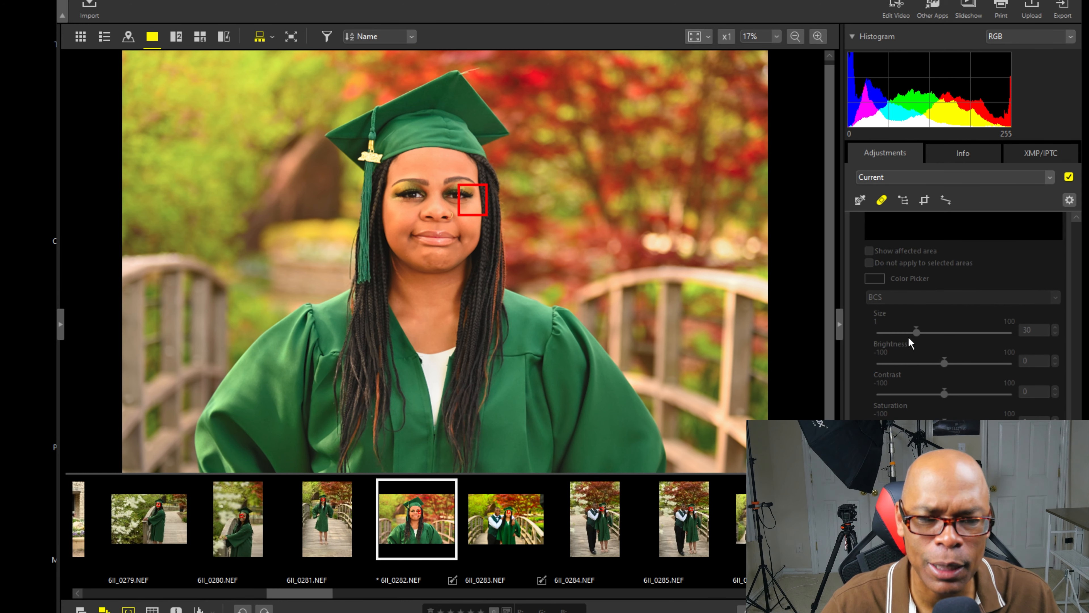
scroll(906, 338, down, 3)
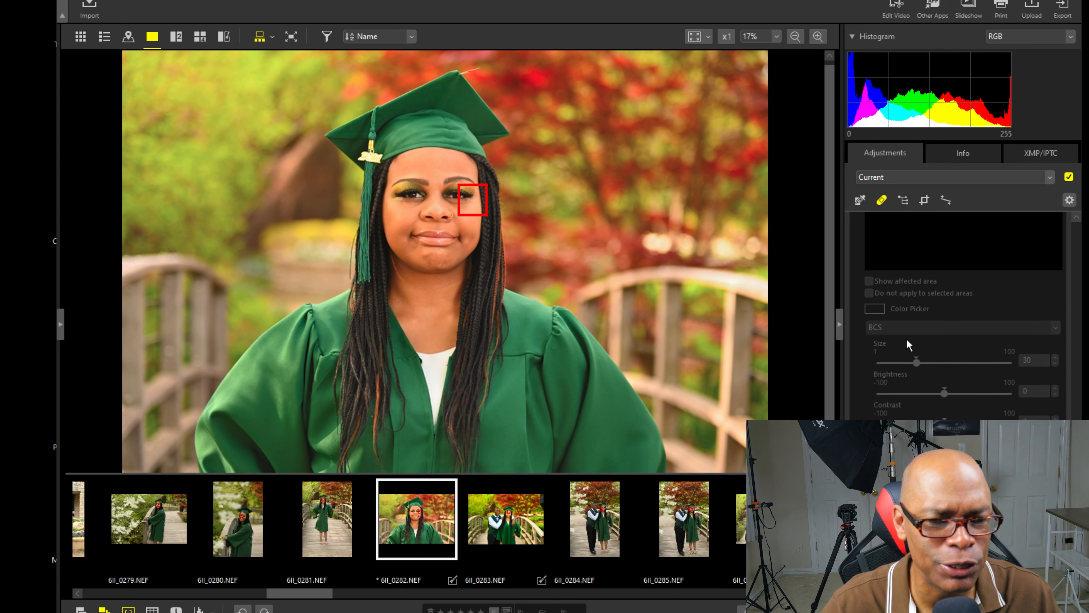
Expand Adjust Composition and view the aspect ratio choices available for Crop.
scroll(905, 340, down, 2)
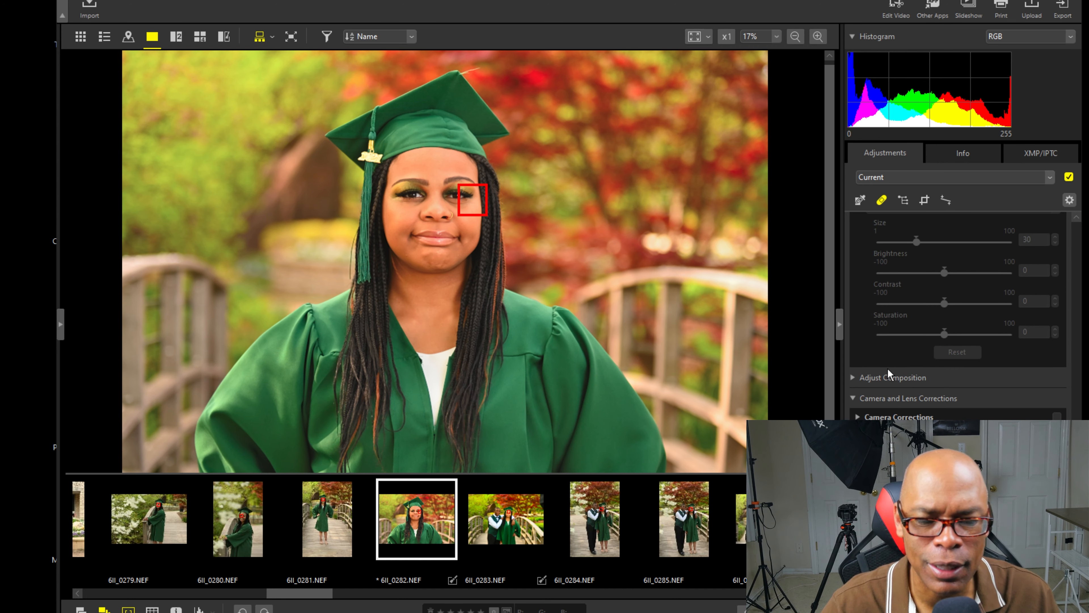
click(852, 377)
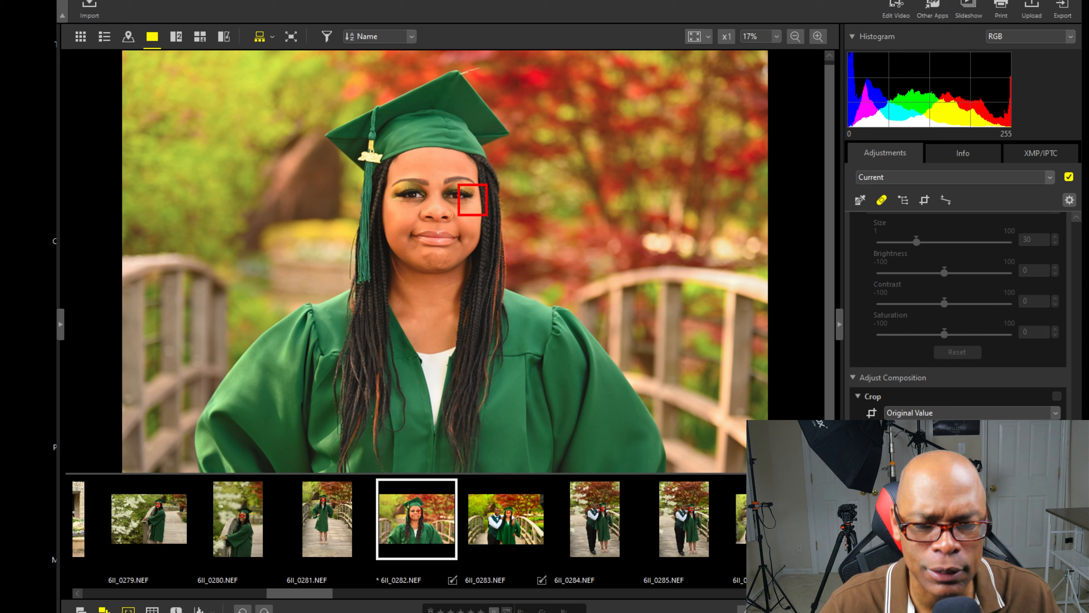
click(920, 413)
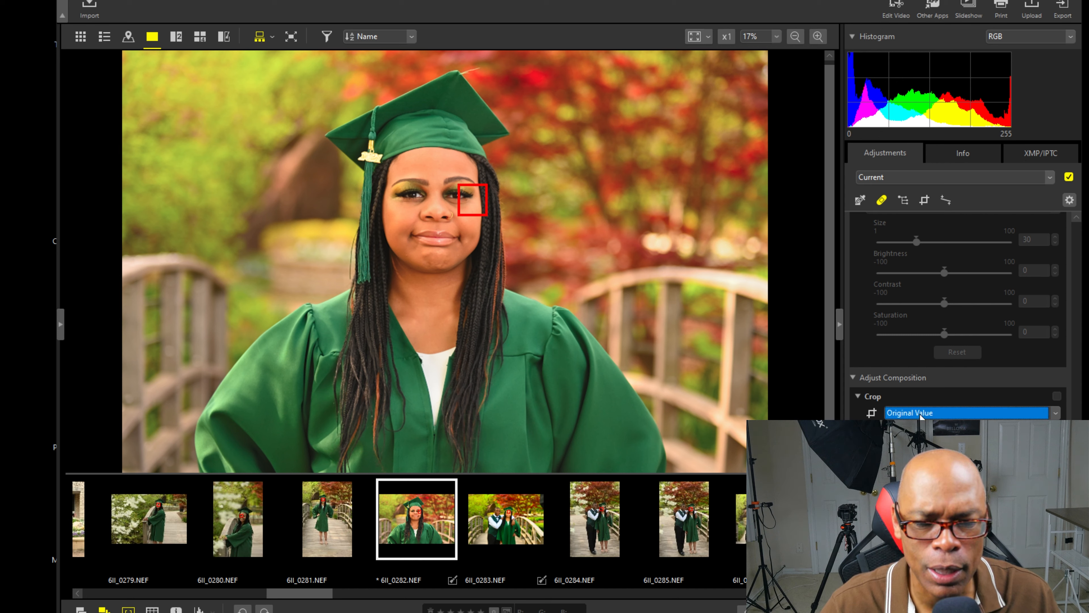
click(920, 414)
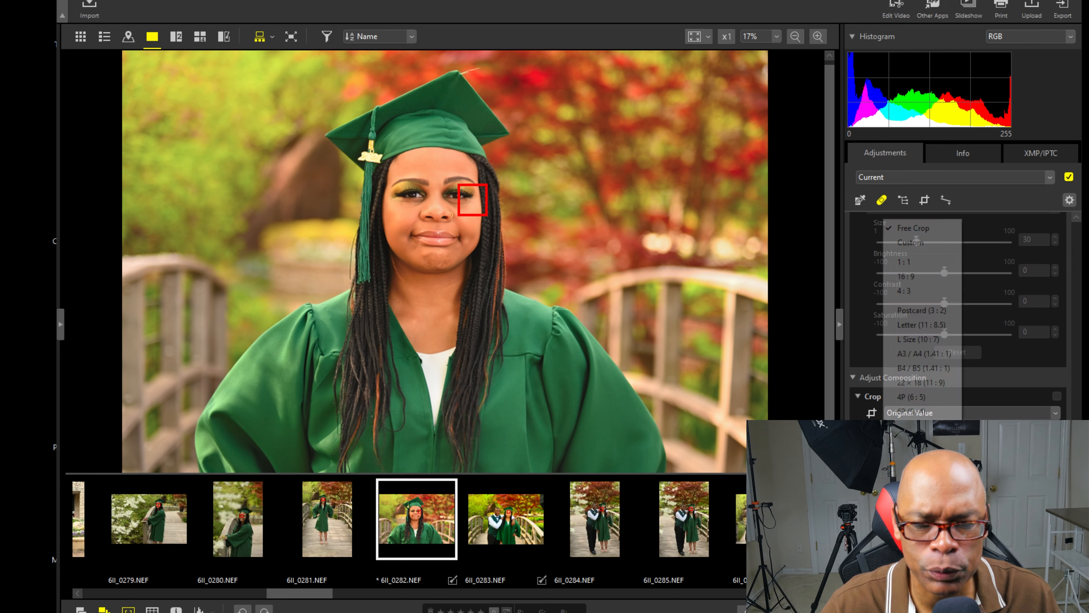
click(883, 416)
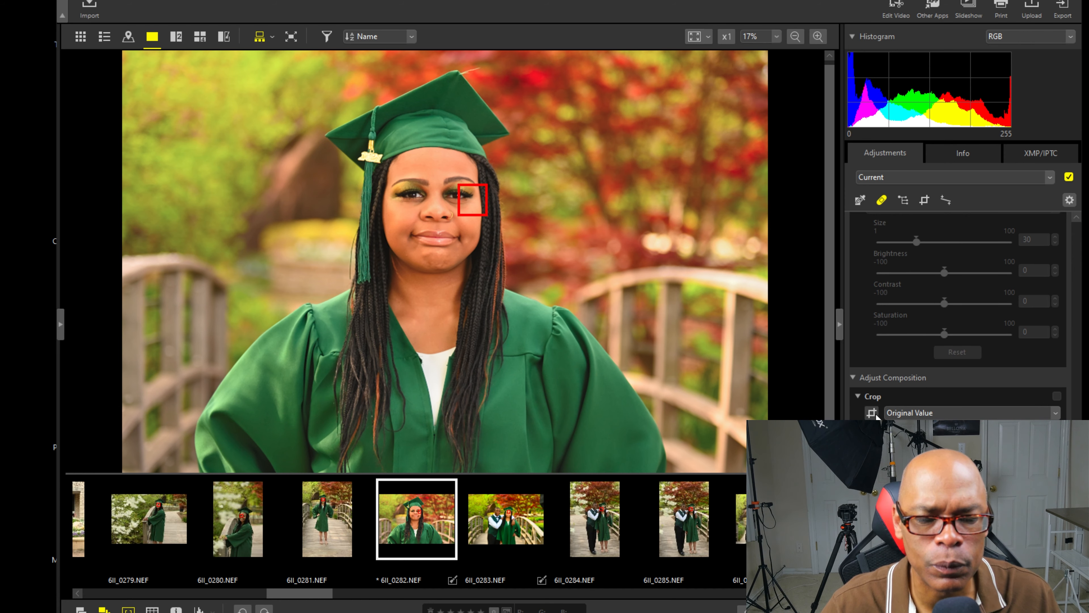
Try a free crop of the portrait around the face and graduation cap, leaving out most of the gown.
click(872, 412)
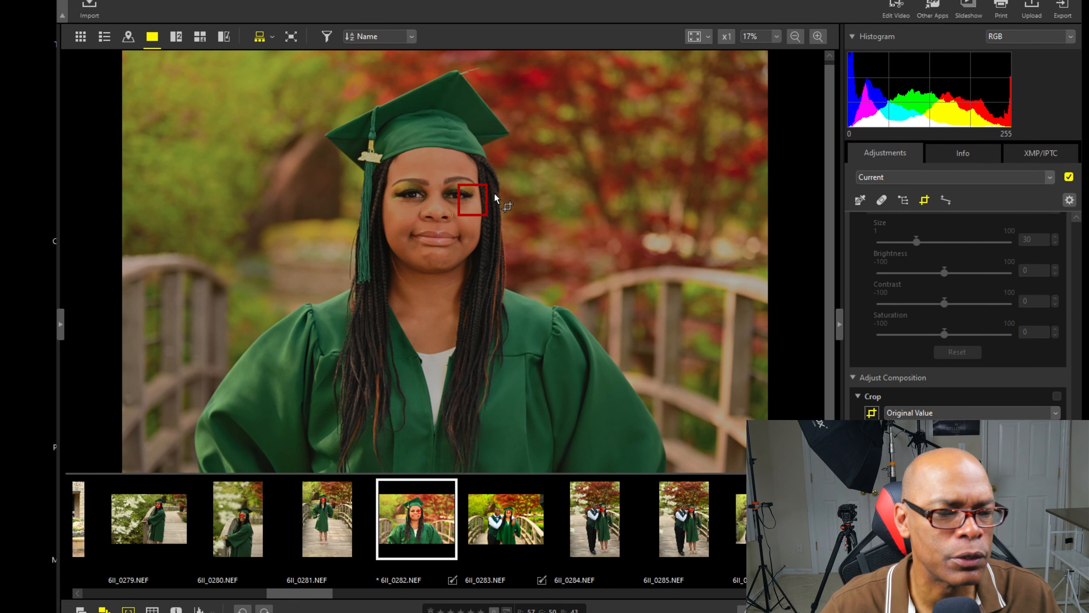
drag(399, 148, 595, 368)
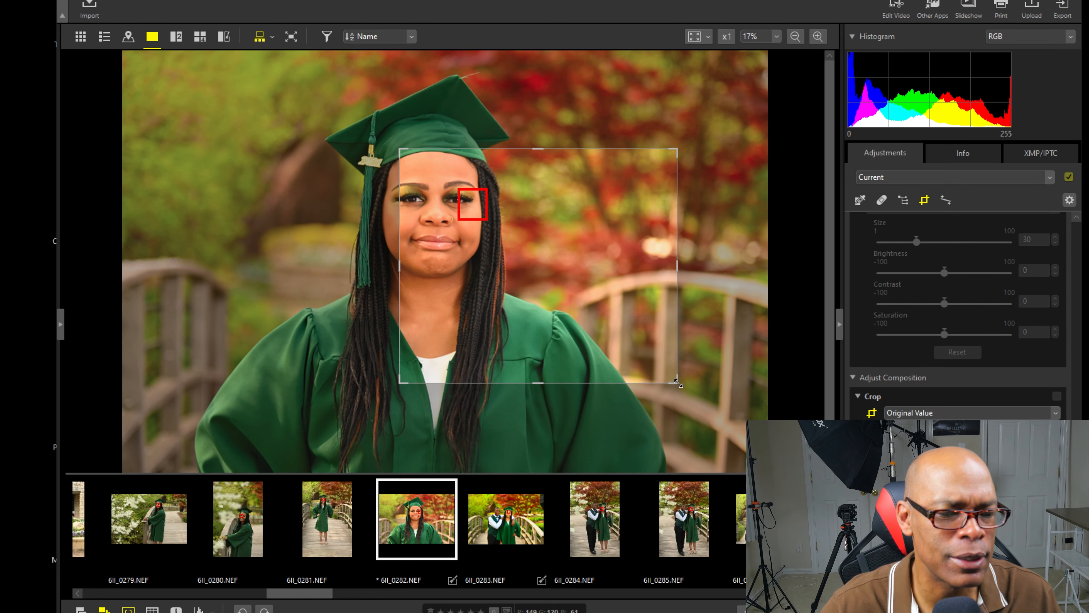
drag(572, 267, 472, 184)
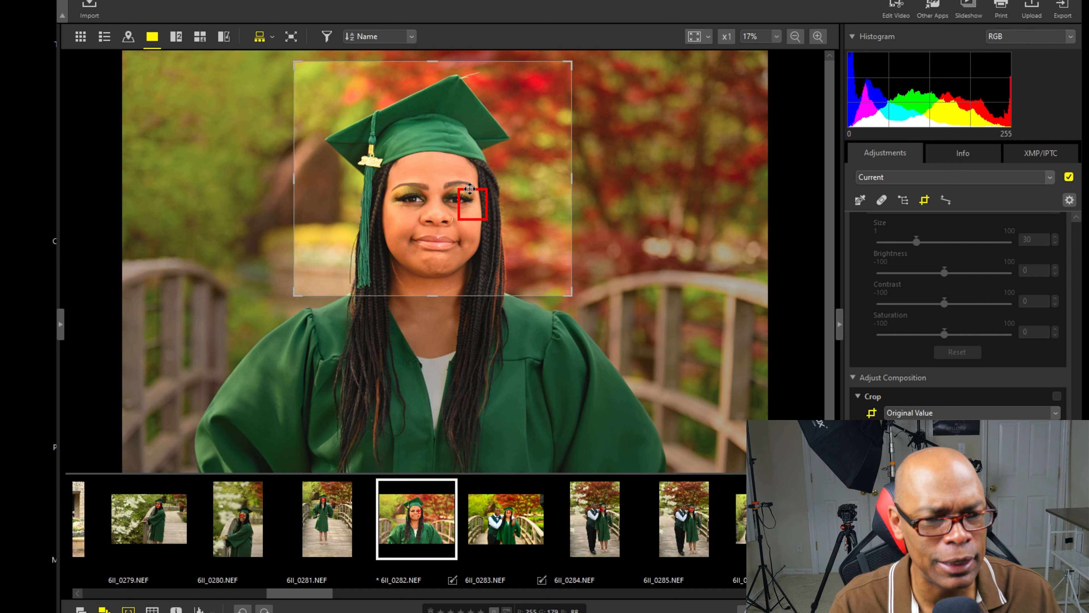
double_click(470, 188)
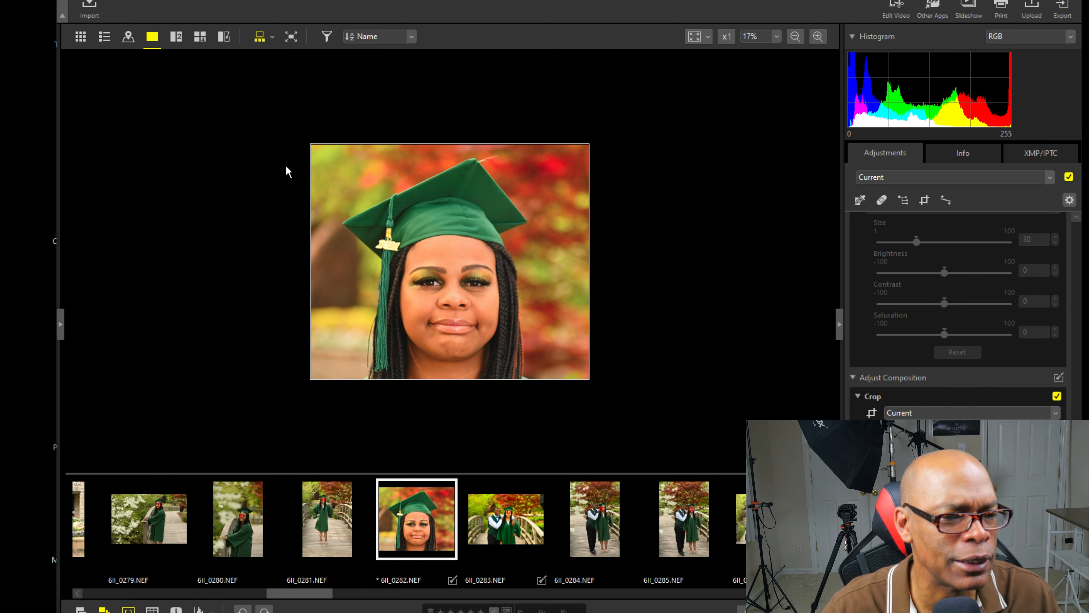
Remove the crop from the portrait by resetting Crop to Original Value.
right_click(643, 160)
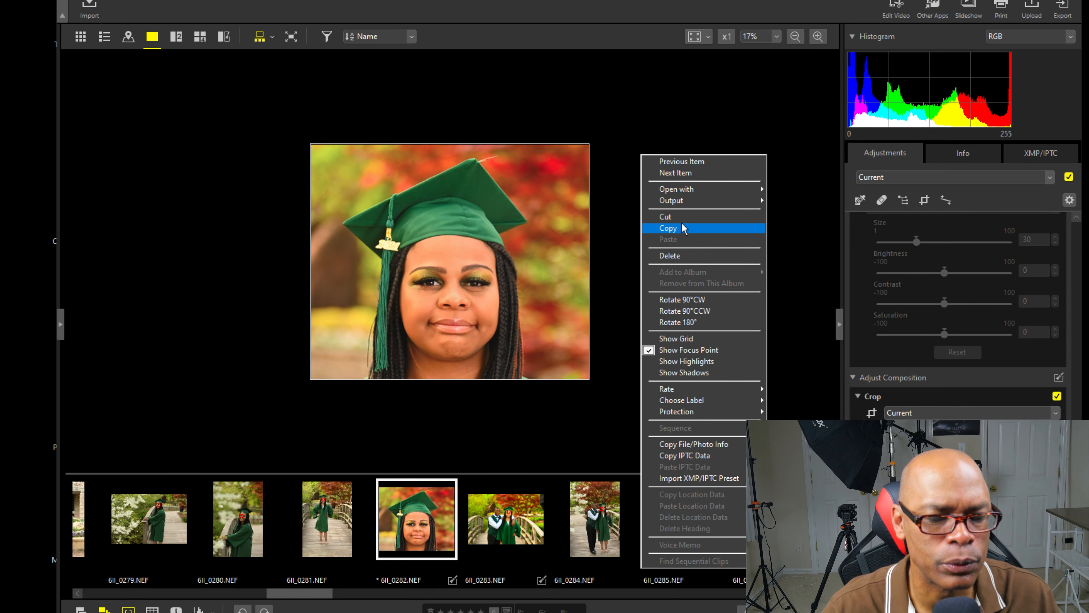
click(90, 1)
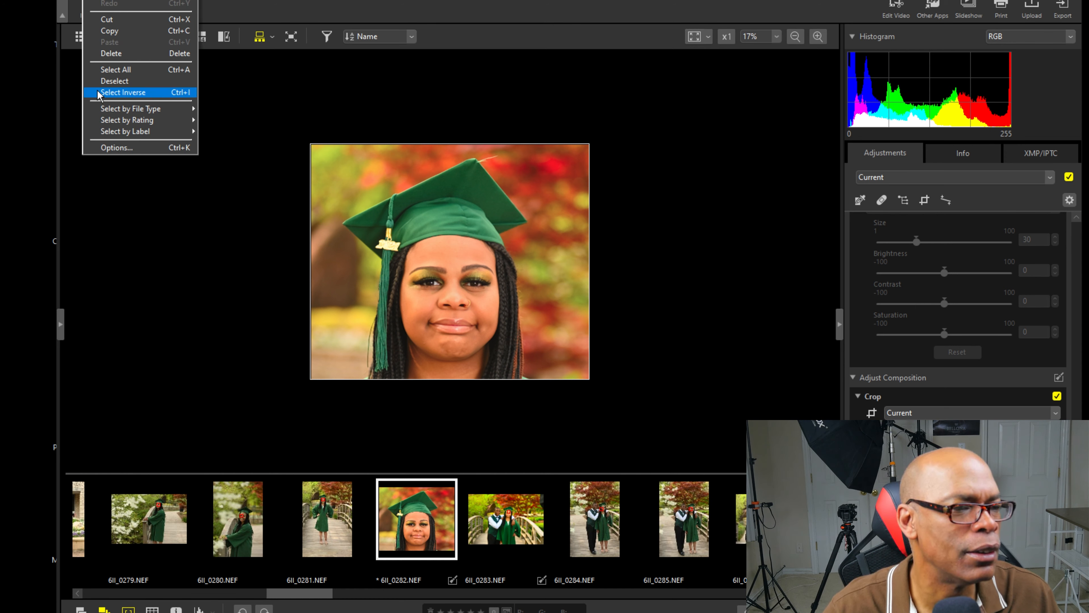
click(114, 1)
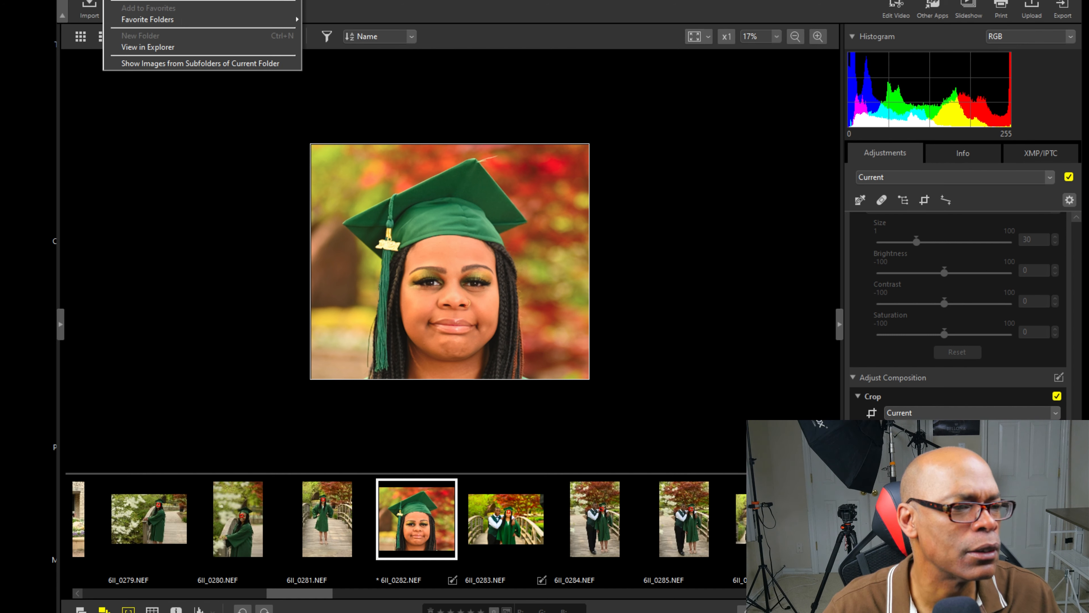
mouse_move(150, 1)
mouse_move(91, 1)
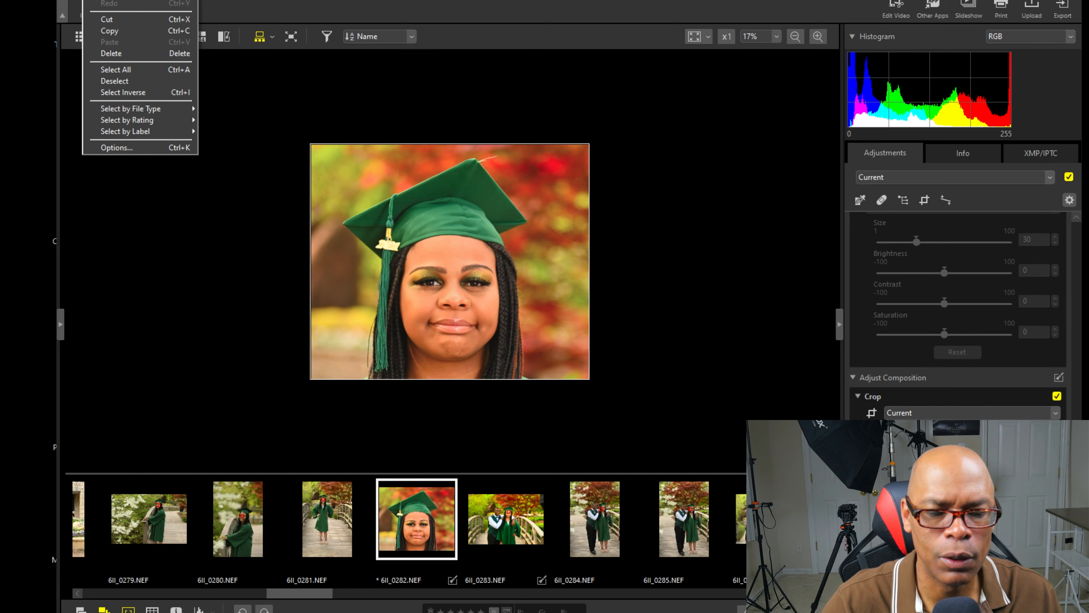
click(914, 412)
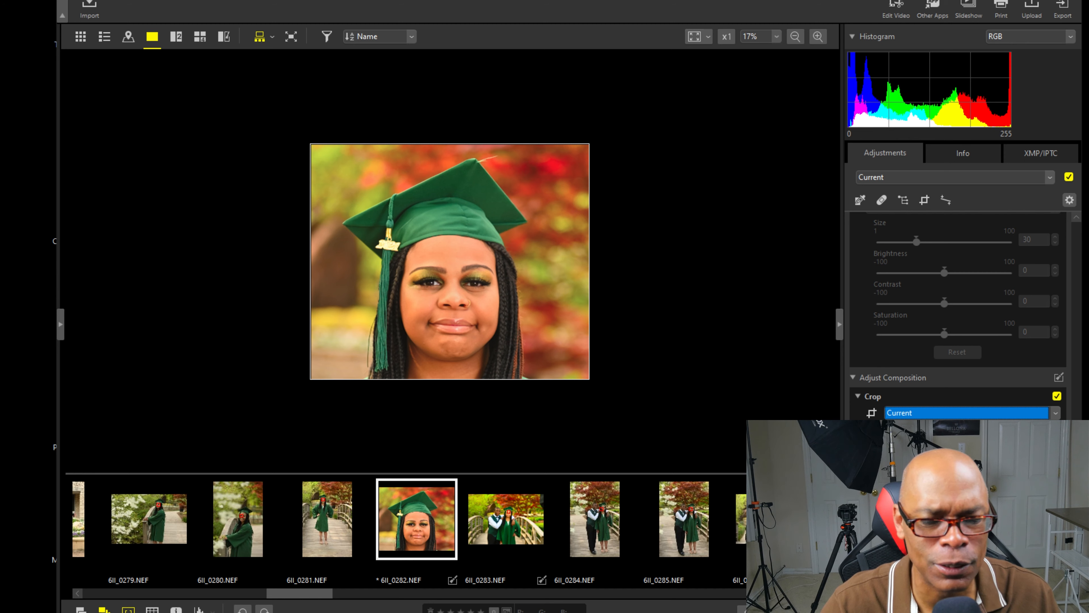
click(914, 426)
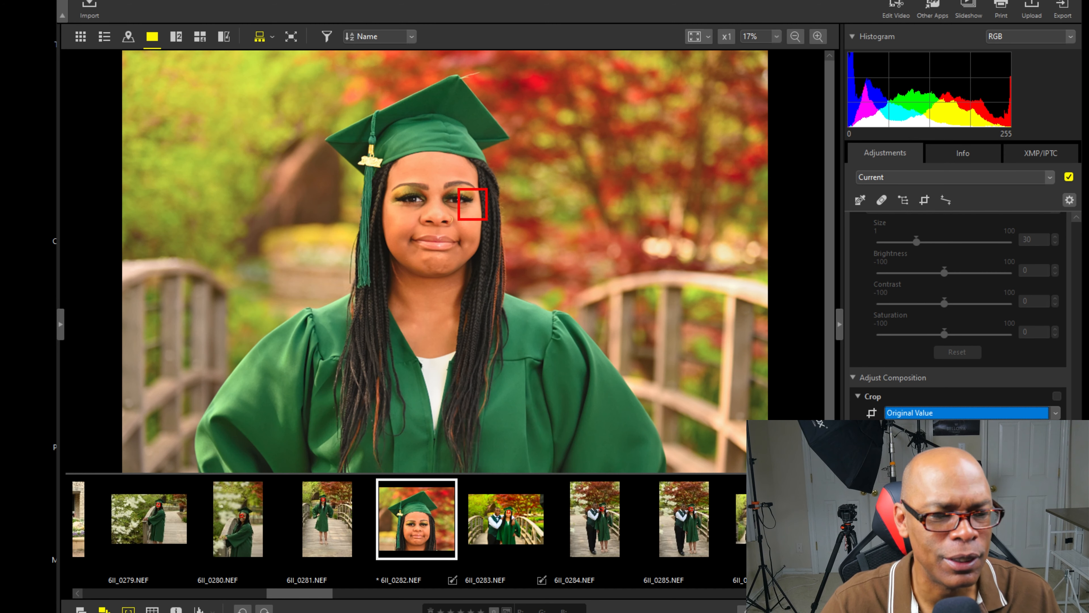
Examine the Crop, Straighten and Perspective Control settings under Adjust Composition.
scroll(957, 317, down, 4)
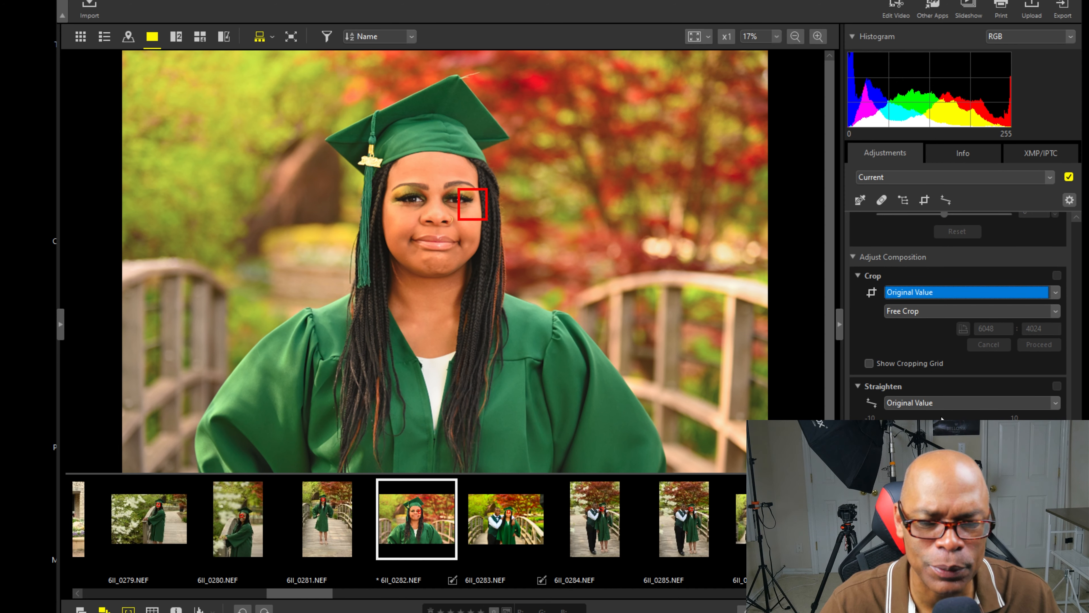
scroll(931, 402, down, 1)
scroll(931, 403, down, 1)
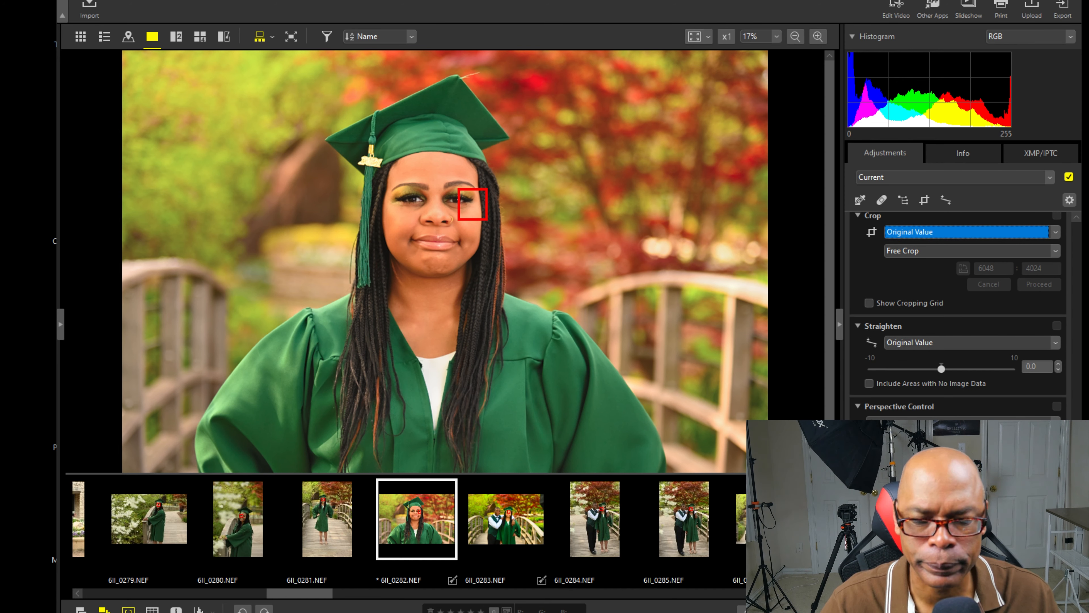
scroll(958, 318, down, 5)
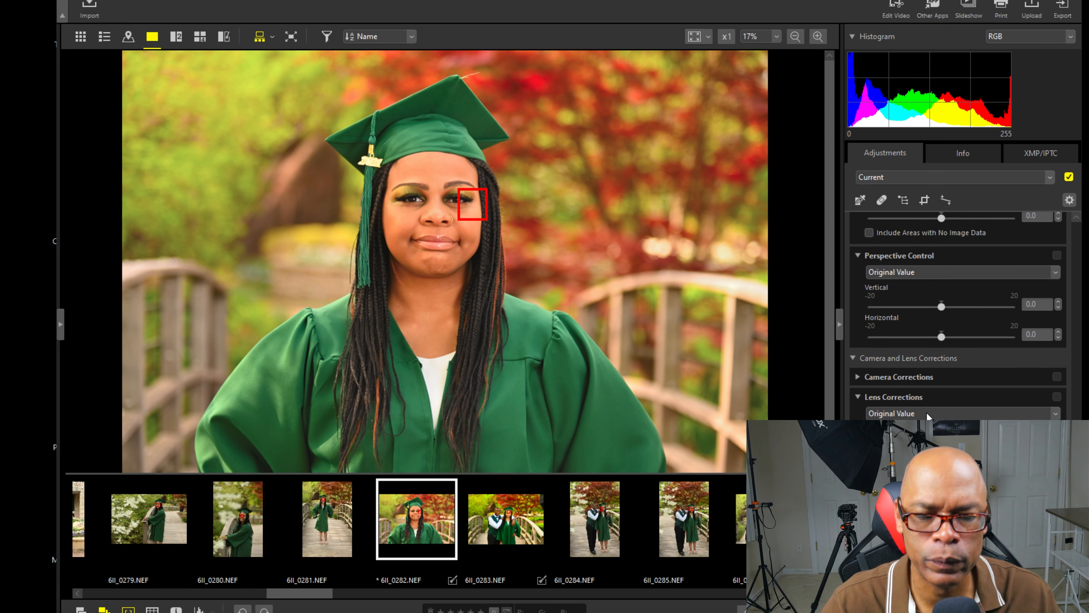
scroll(928, 403, up, 2)
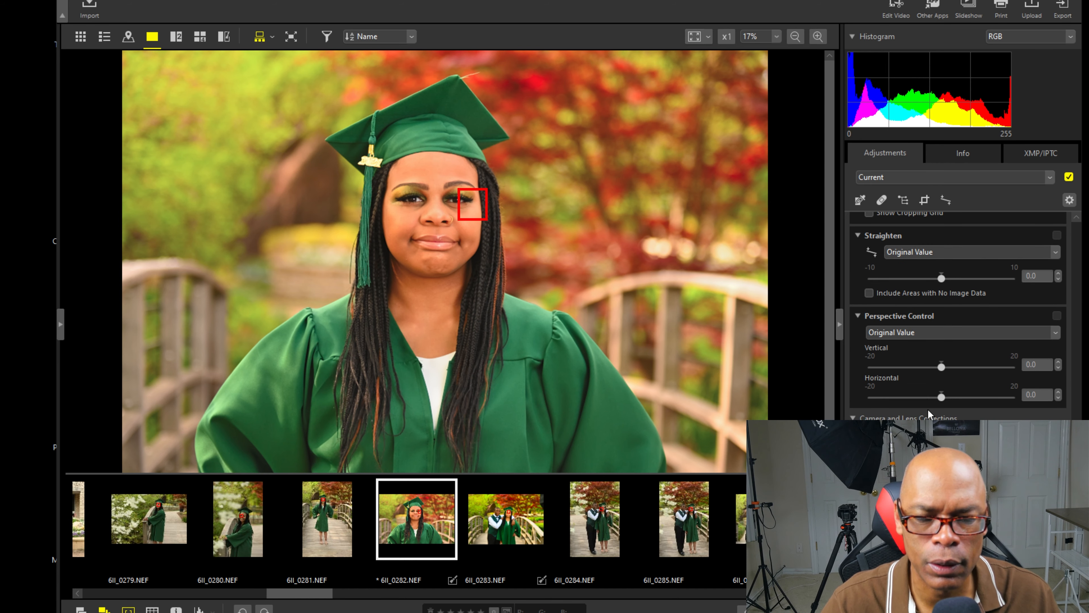
scroll(928, 408, down, 1)
scroll(928, 408, up, 6)
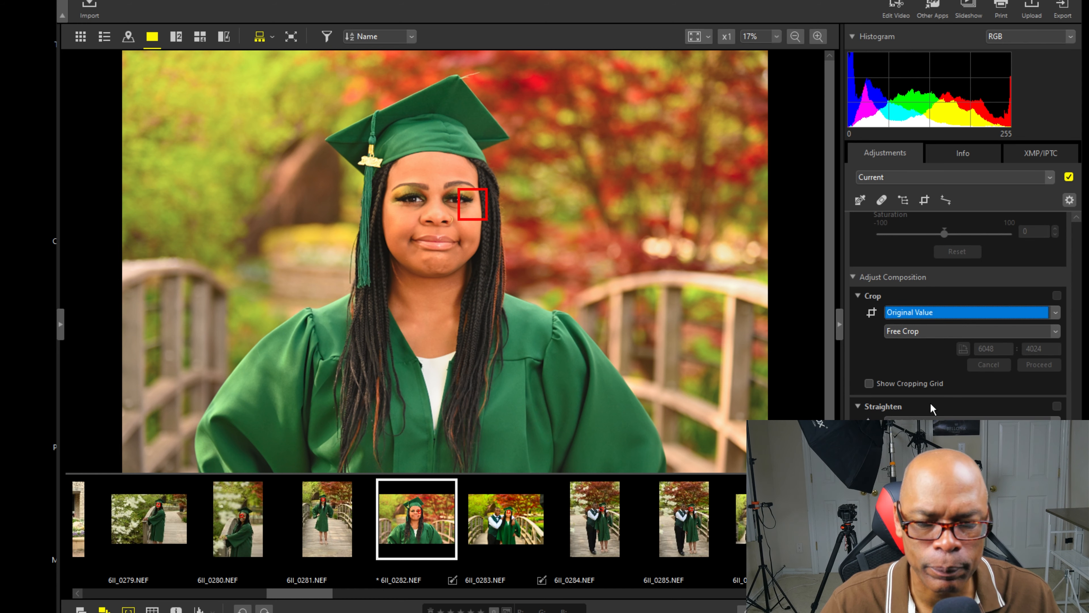
scroll(929, 403, up, 1)
scroll(930, 403, down, 1)
scroll(929, 396, up, 3)
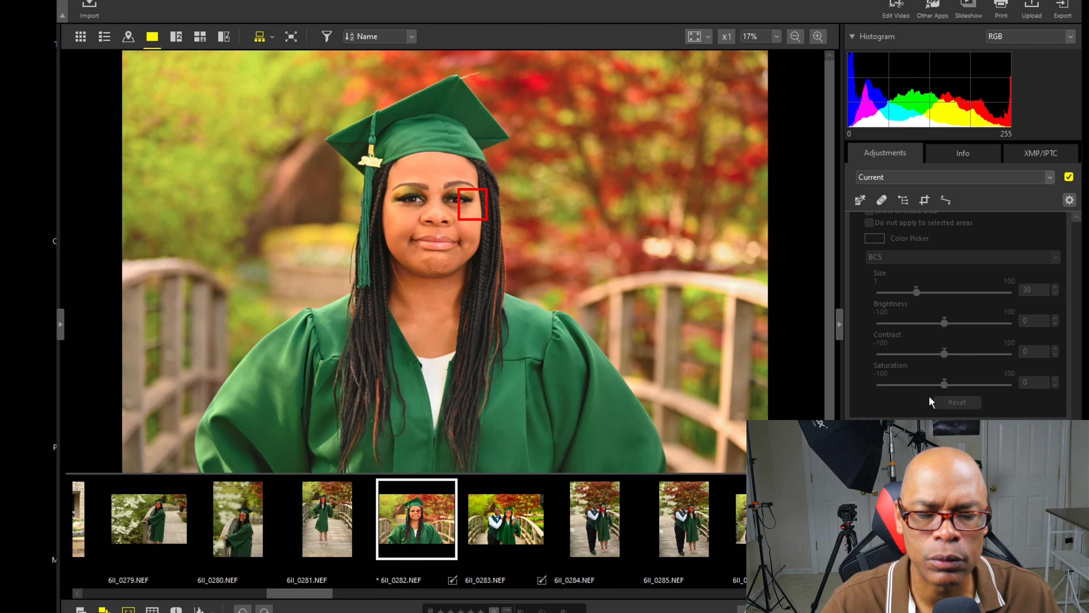
Check the Lens Corrections options, and return to the Active D-Lighting and Adjust Brightness and Color settings.
scroll(931, 399, down, 4)
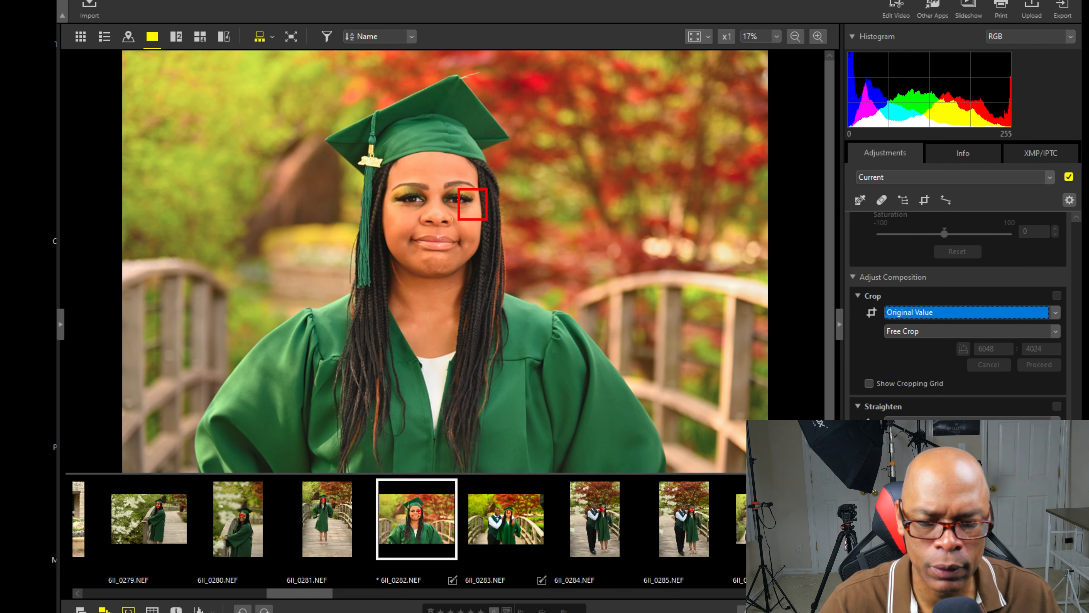
scroll(956, 317, down, 3)
scroll(854, 326, down, 6)
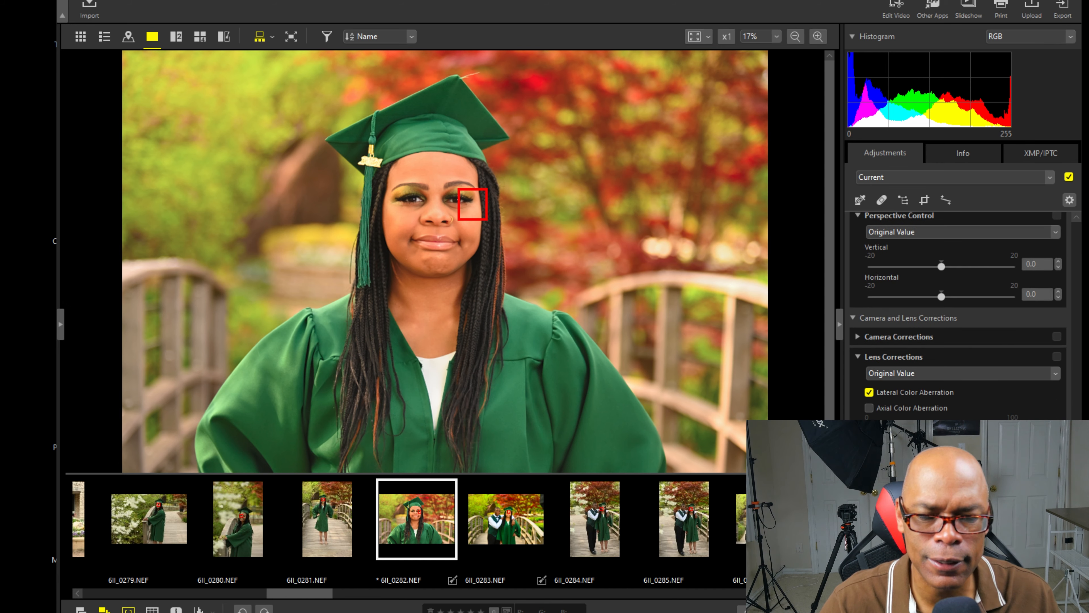
click(921, 374)
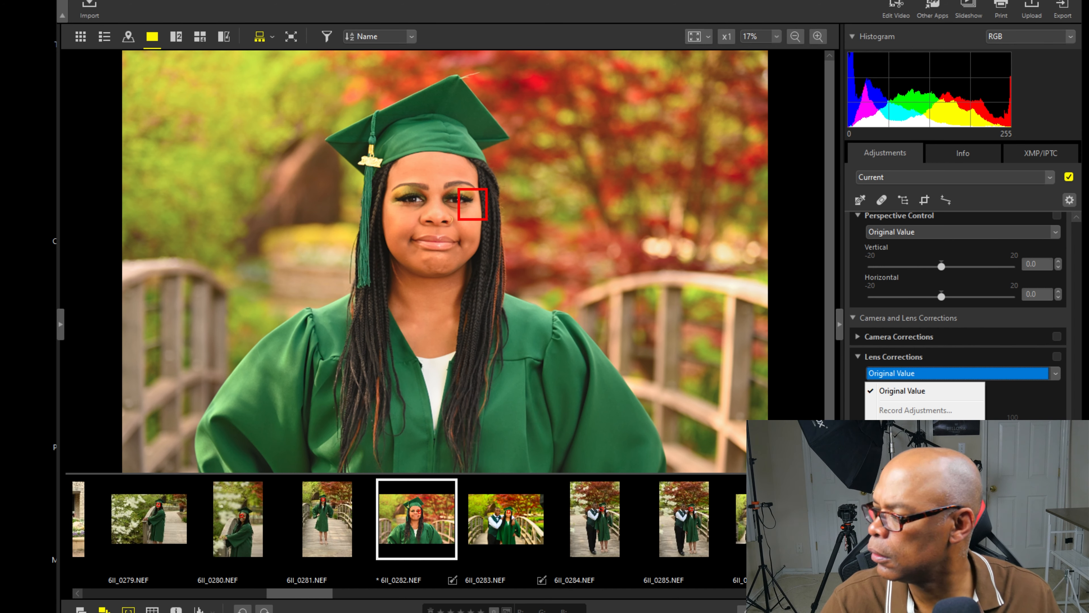
key(Escape)
scroll(960, 318, down, 1)
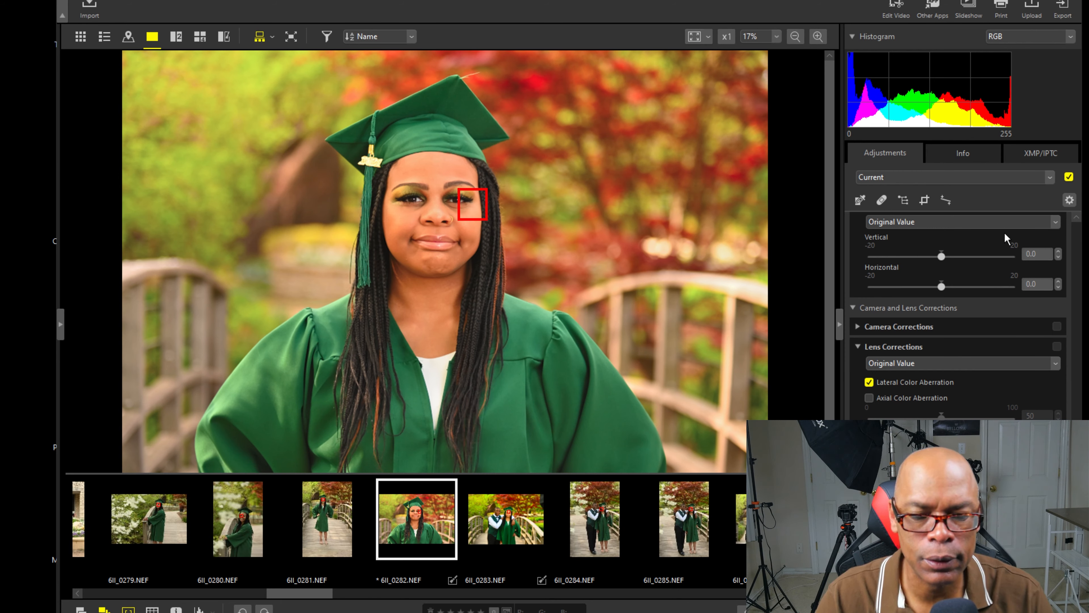
scroll(1006, 230, down, 6)
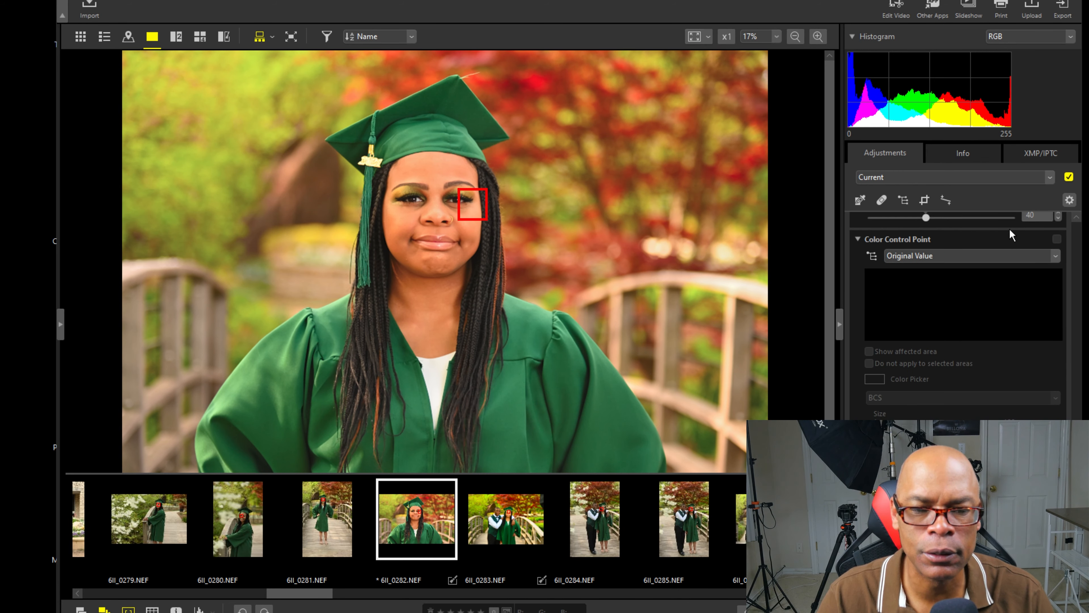
scroll(1010, 231, up, 5)
scroll(1009, 234, up, 2)
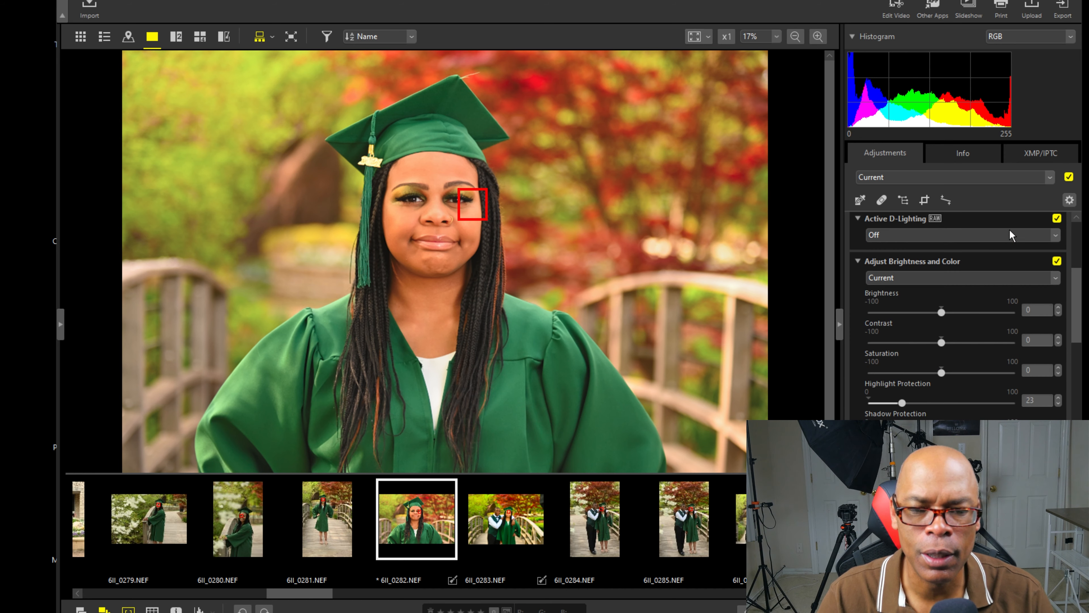
Examine the portrait's file and camera information, from file details through exposure and flash to image settings.
click(961, 155)
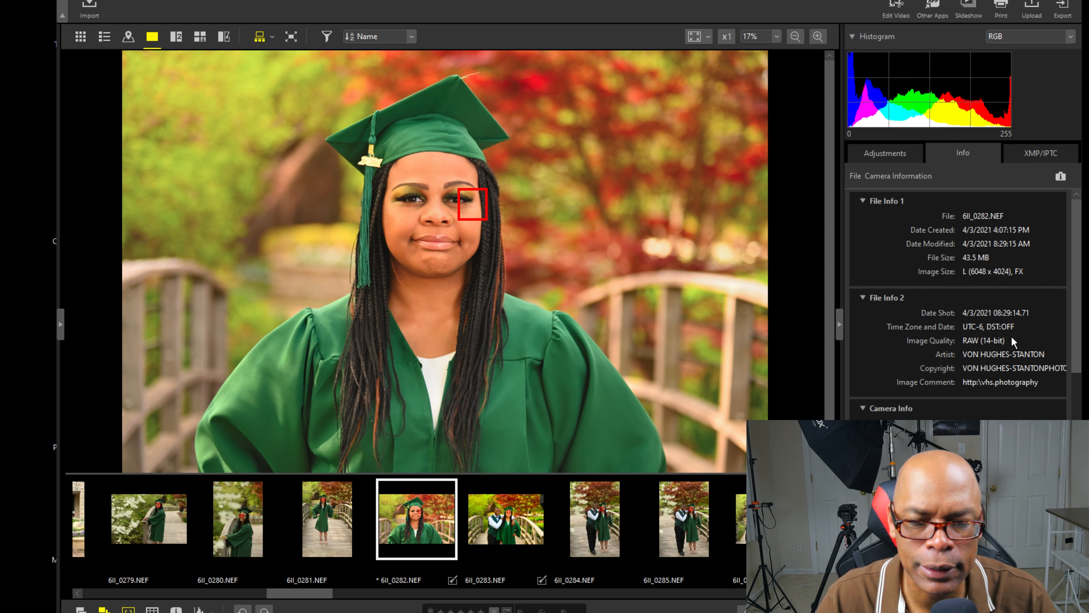
scroll(970, 339, down, 2)
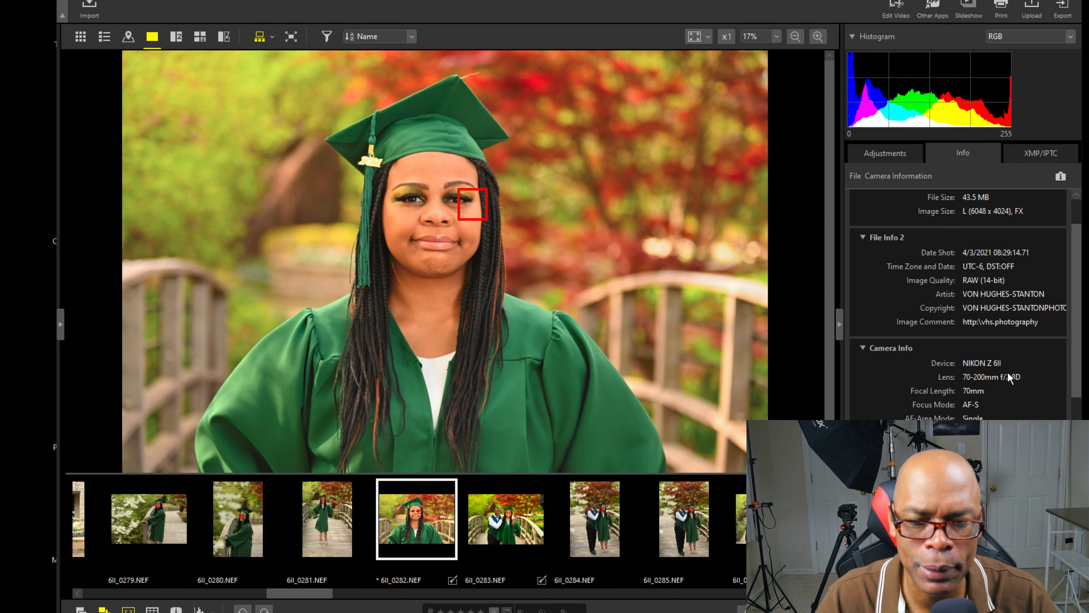
scroll(1003, 377, down, 1)
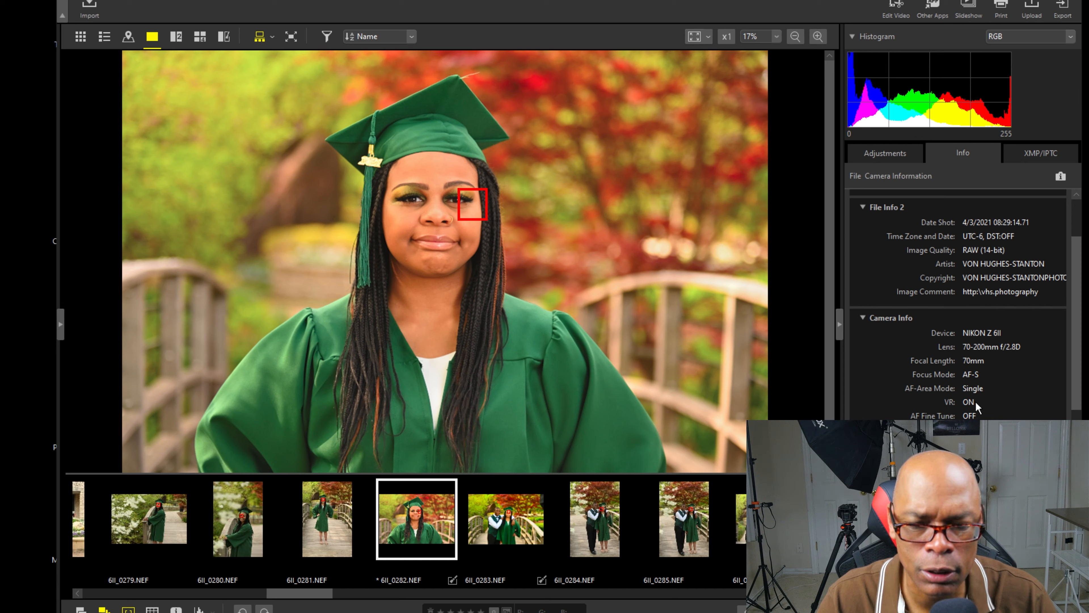
scroll(977, 407, down, 1)
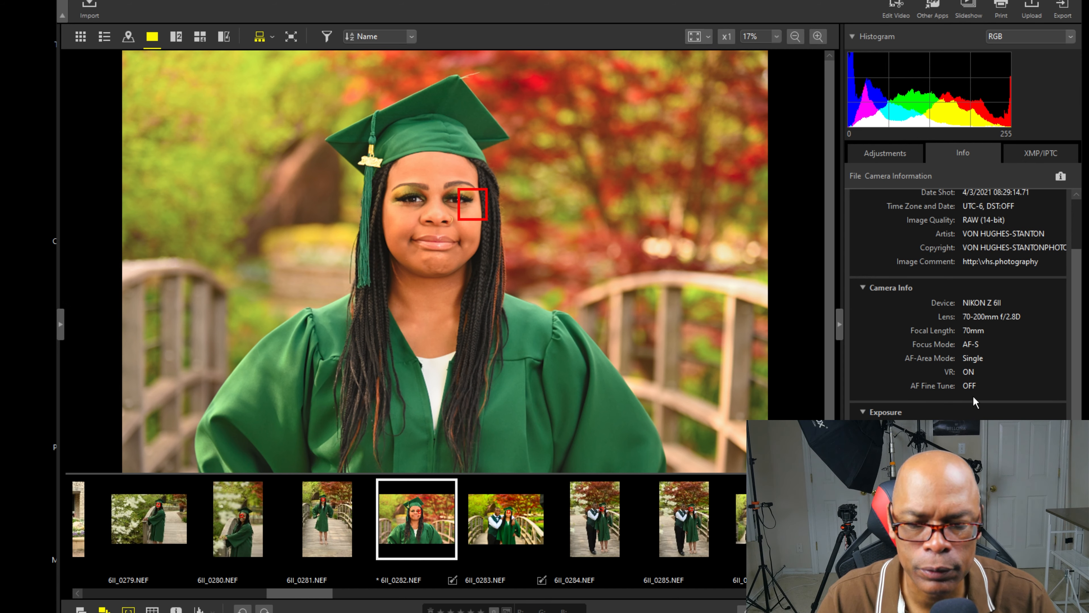
scroll(976, 401, down, 2)
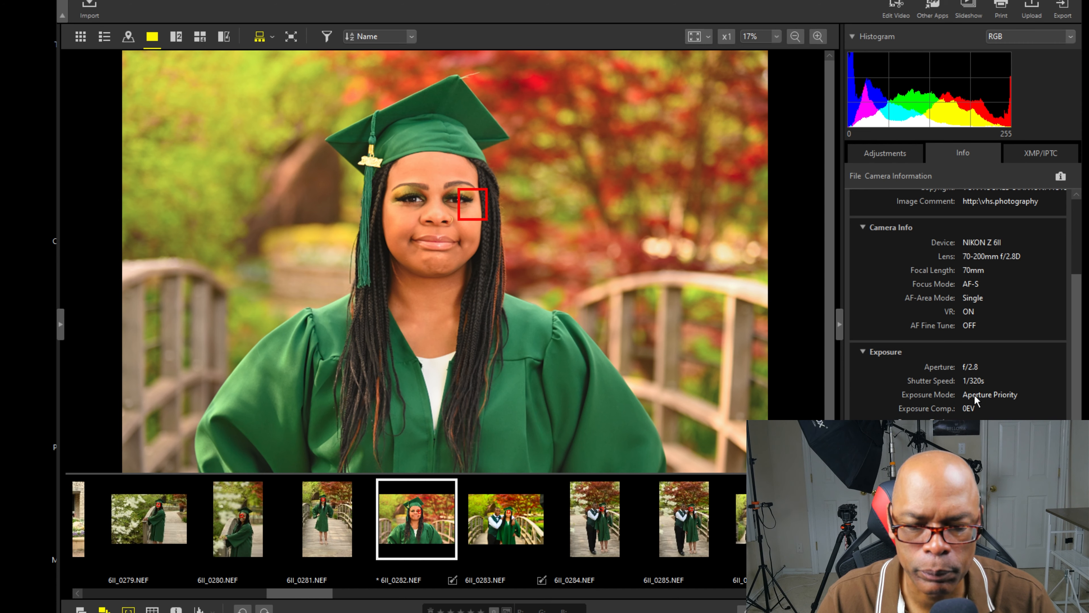
scroll(975, 394, down, 1)
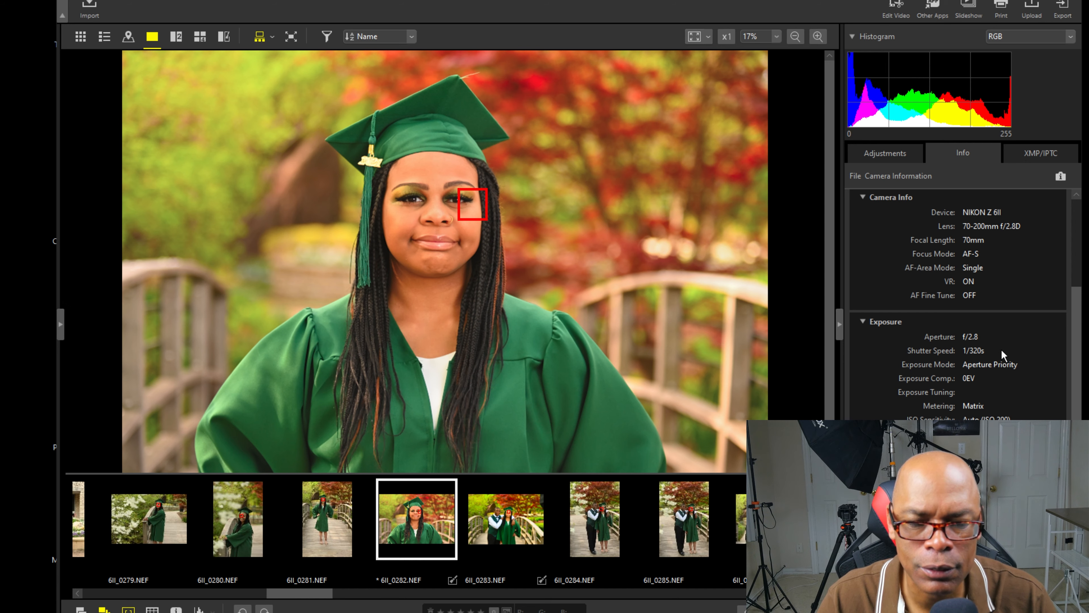
scroll(1002, 349, down, 2)
scroll(1001, 349, down, 3)
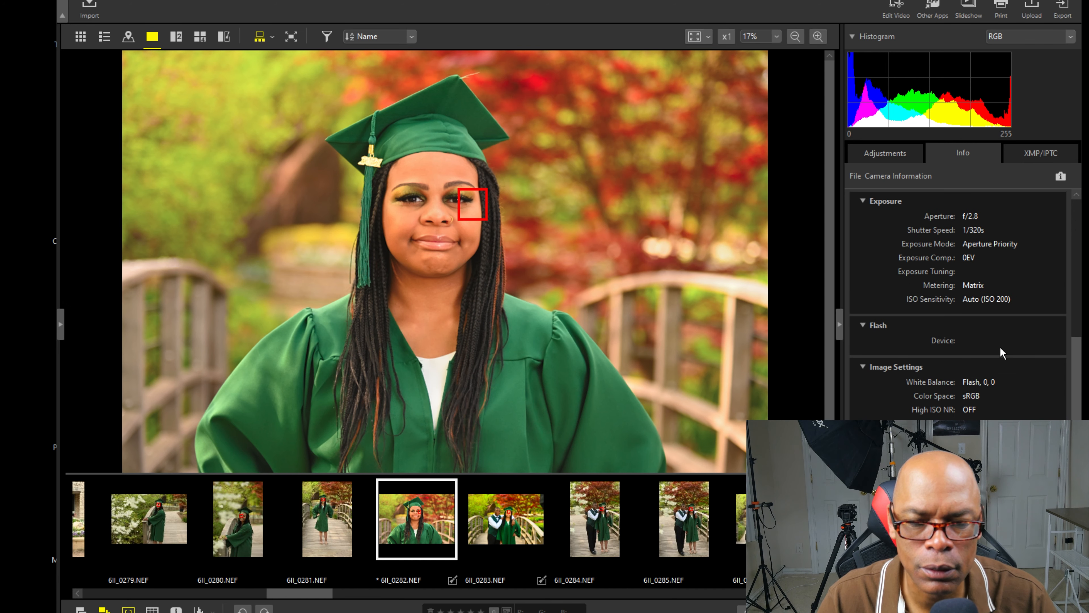
scroll(999, 349, down, 1)
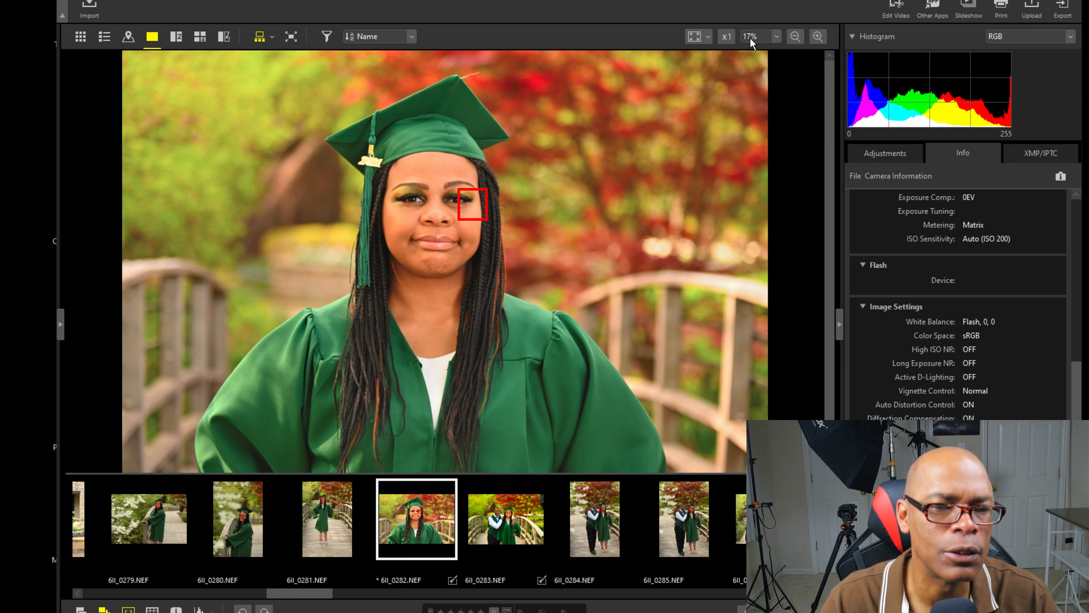
Inspect the sharpness around the graduate's eyes at 100% and 200% magnification, and fit the whole portrait back in view.
click(777, 37)
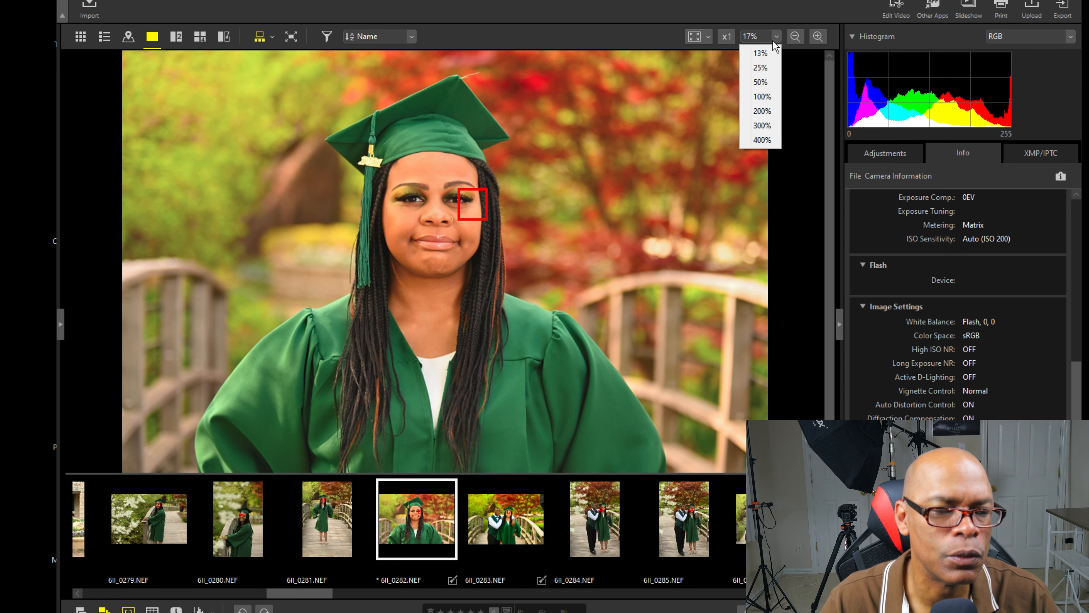
click(765, 112)
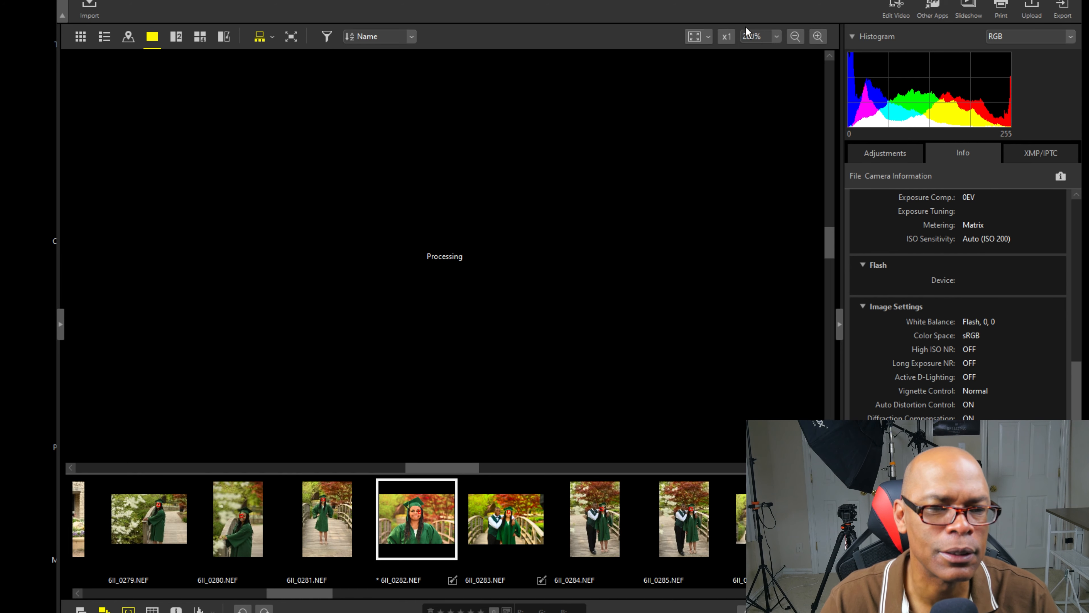
click(756, 38)
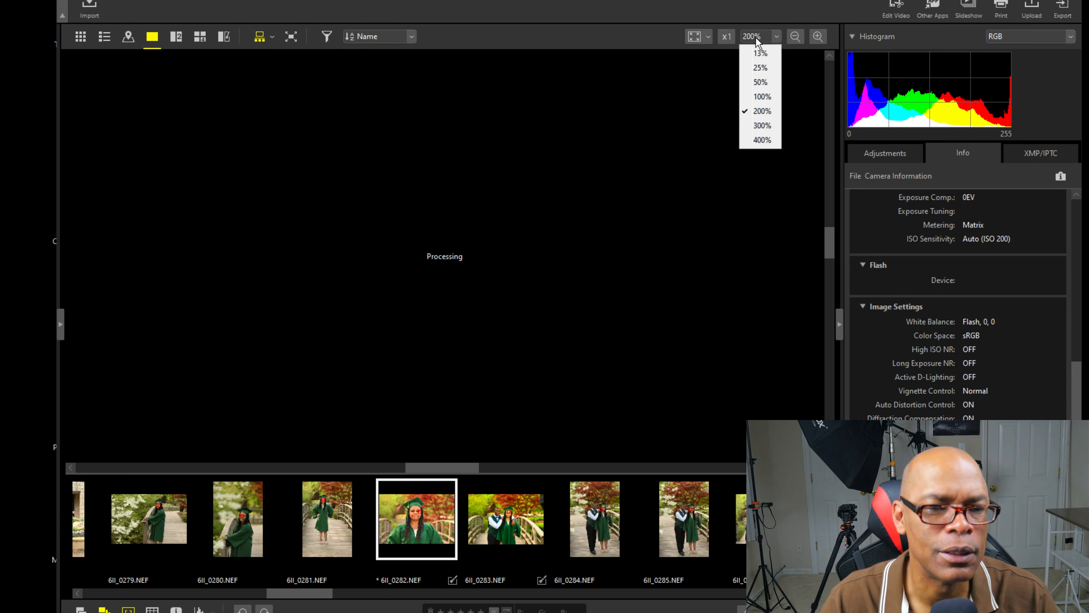
click(763, 97)
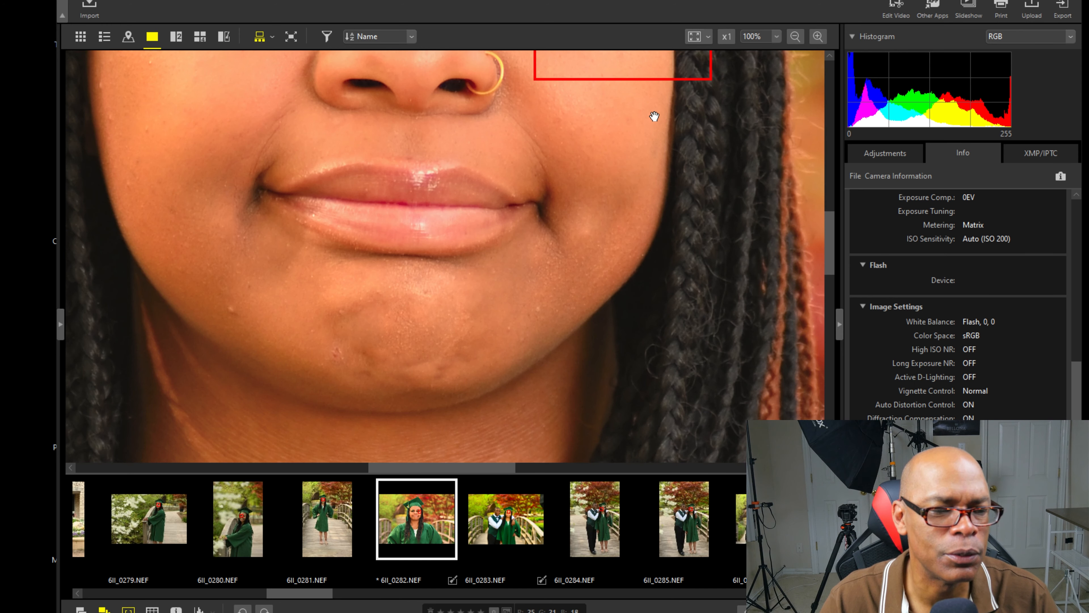
drag(494, 114, 575, 421)
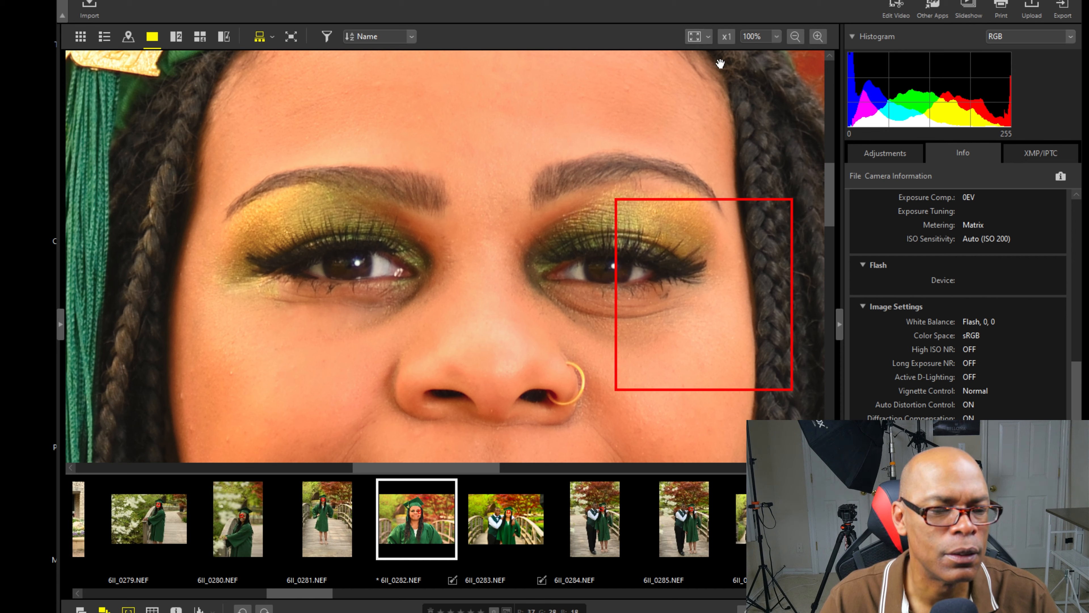
click(754, 36)
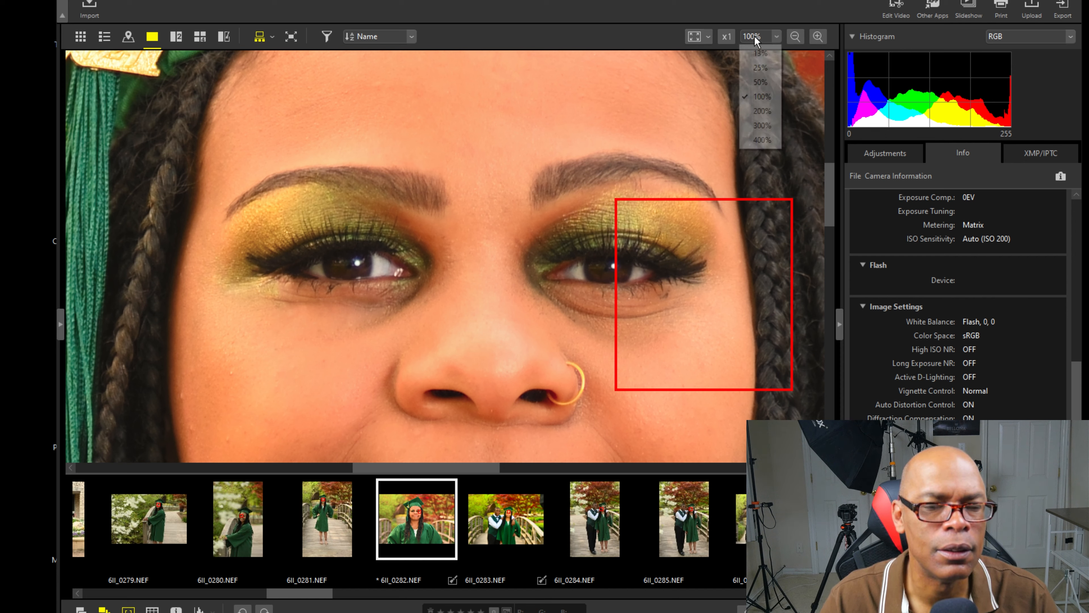
click(761, 111)
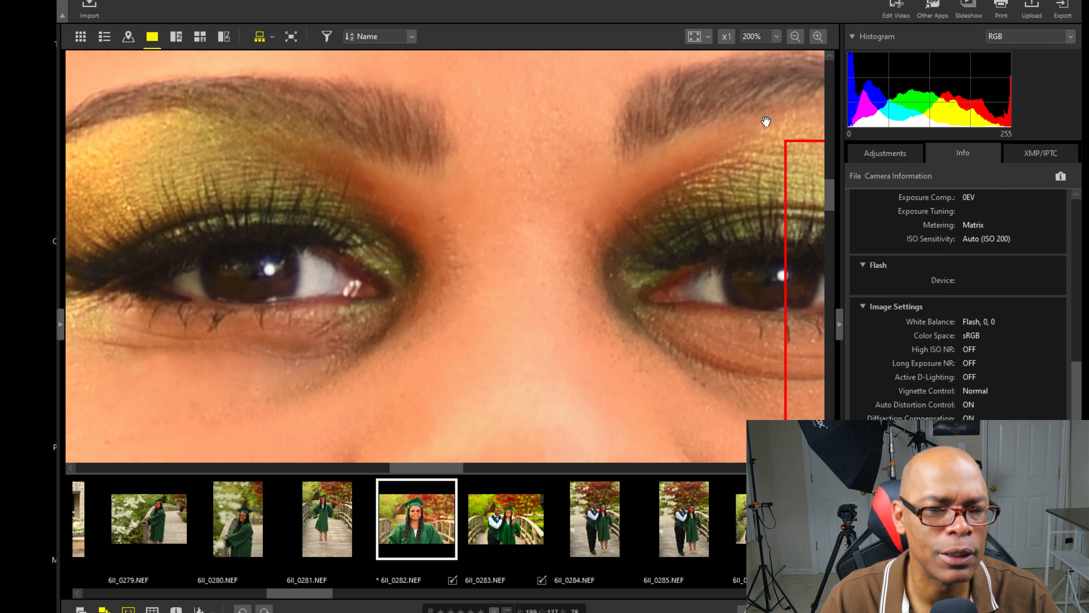
drag(638, 133, 642, 169)
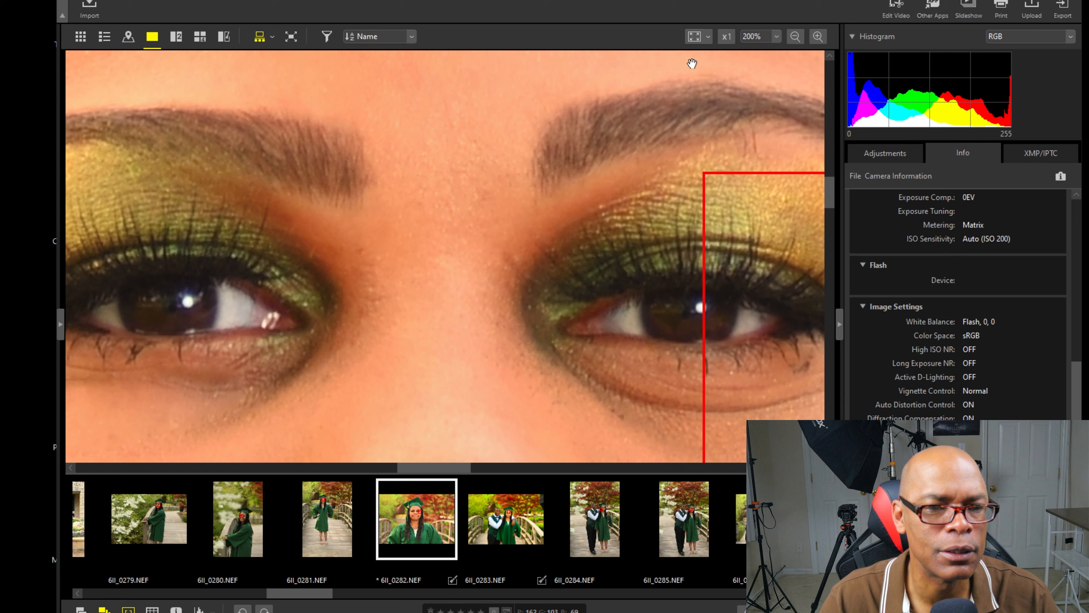
click(749, 36)
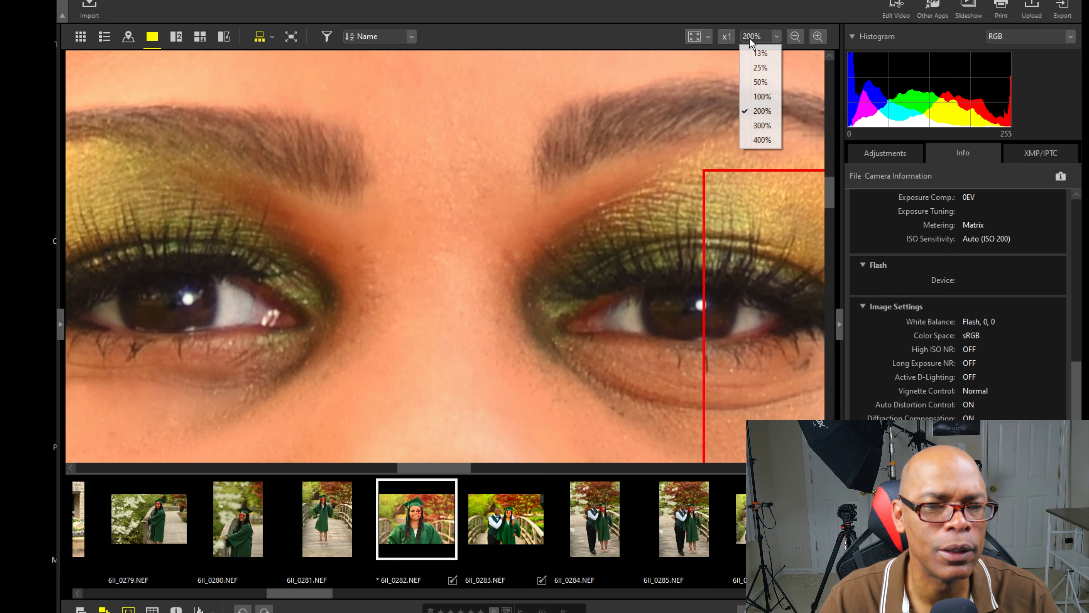
click(691, 34)
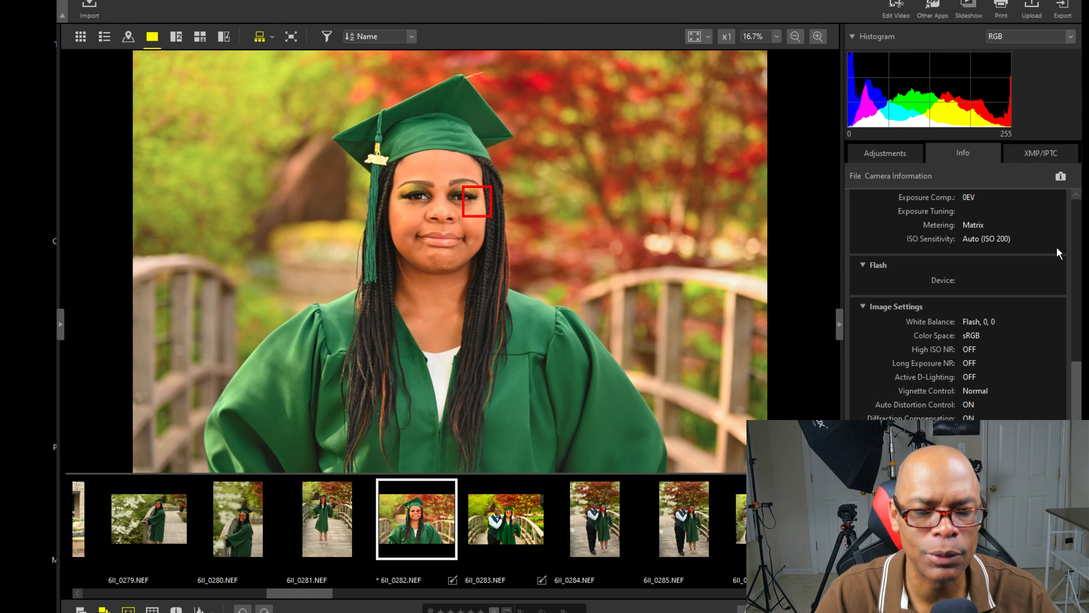
Review the rest of the portrait's camera information, including the Picture Control settings and File Info 2.
scroll(945, 276, down, 4)
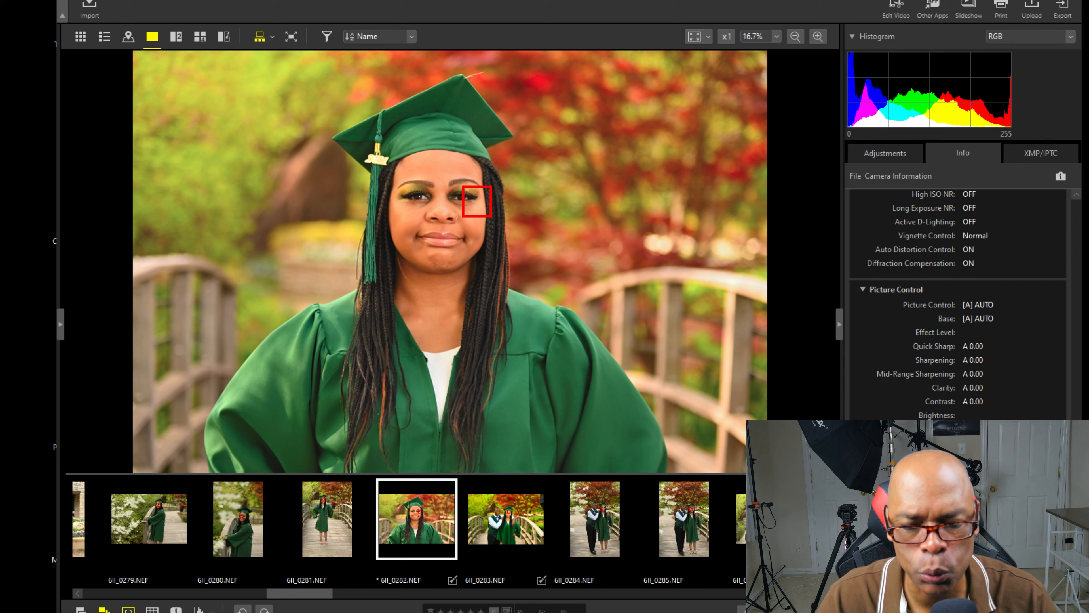
scroll(958, 301, up, 5)
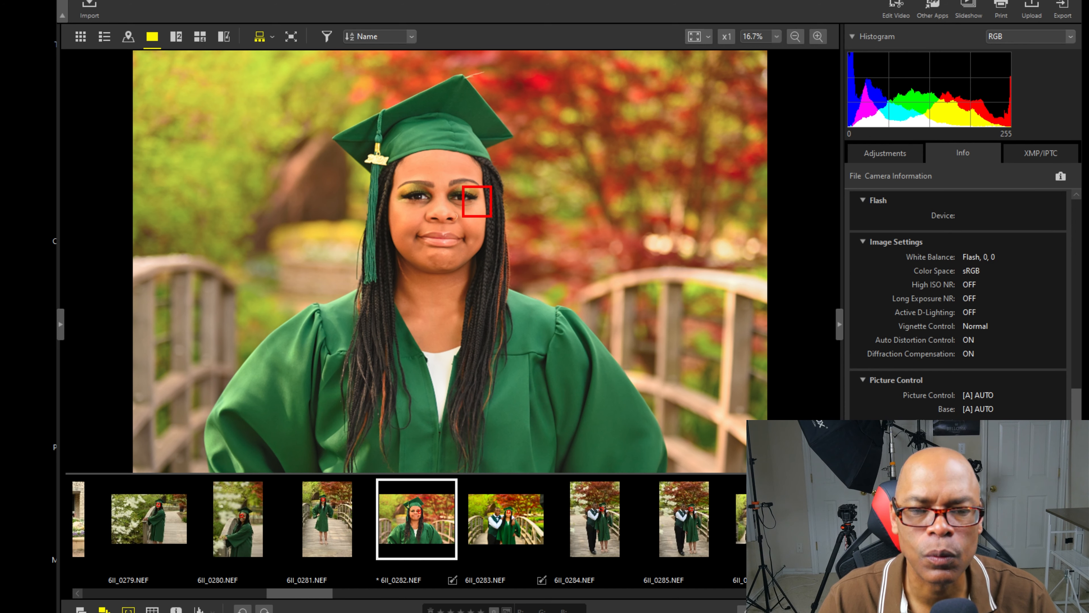
scroll(1038, 179, up, 5)
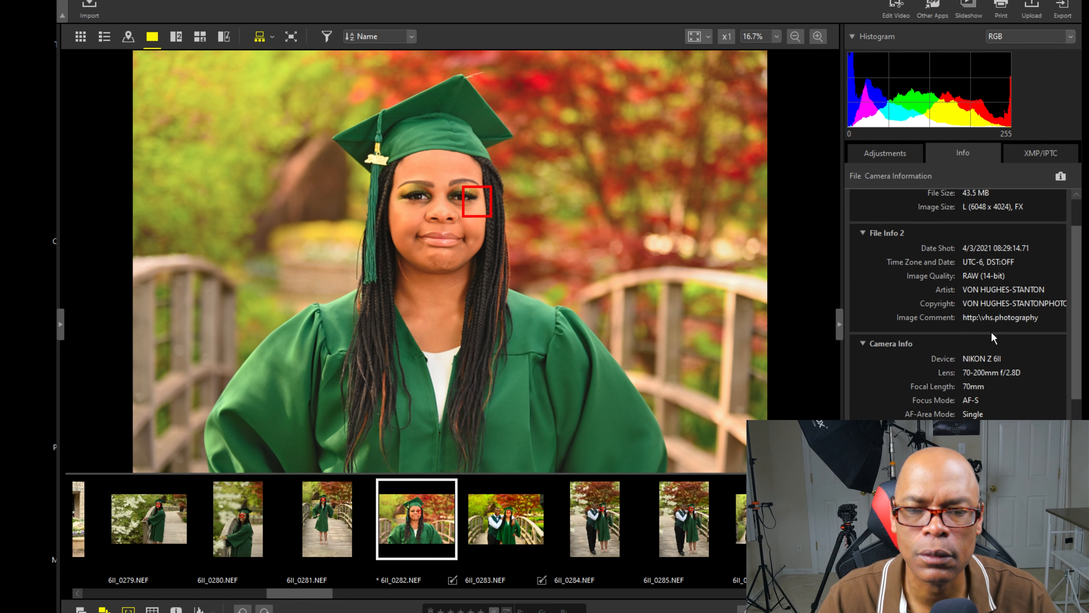
Give the portrait a three-star rating and enter "photo session" as its description in the XMP/IPTC data.
click(1040, 155)
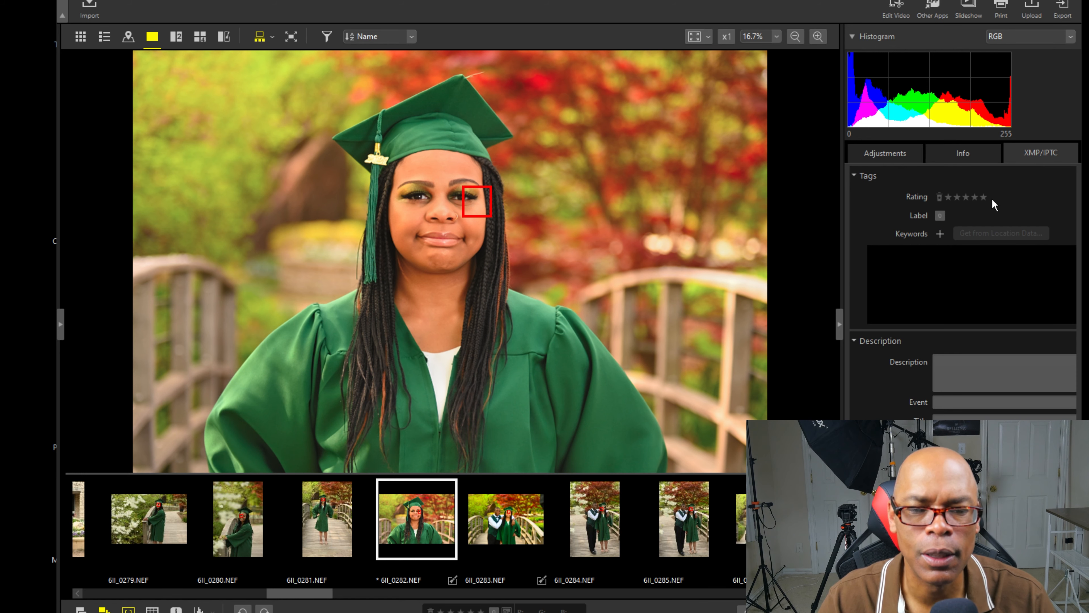
click(967, 197)
click(955, 374)
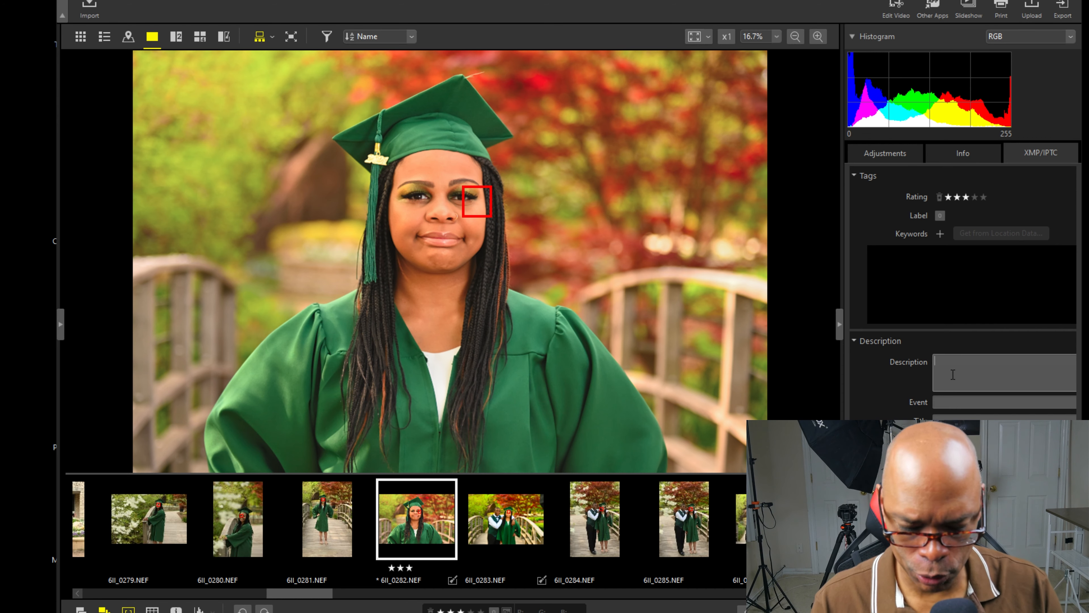
text(photo)
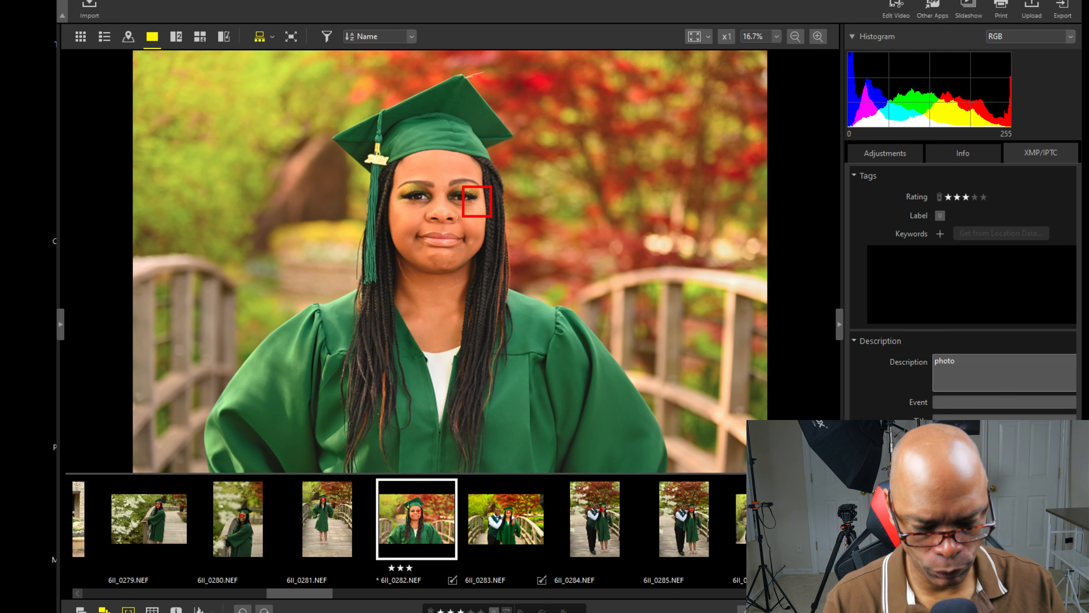
text( session)
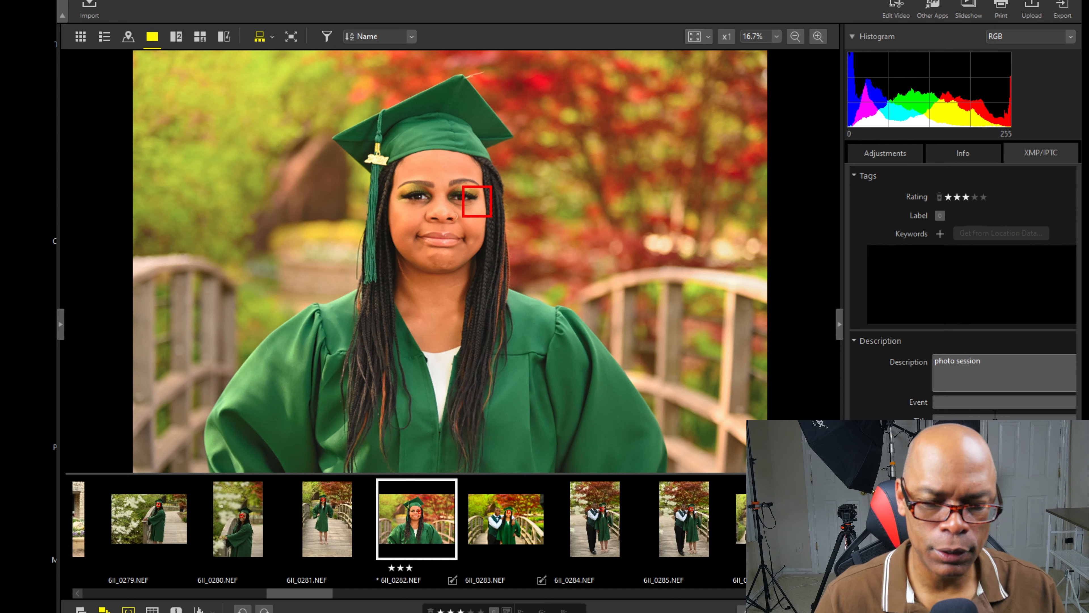
Examine the available XMP/IPTC fields for the portrait, from Description and Contact through Content and Origin.
scroll(980, 413, down, 5)
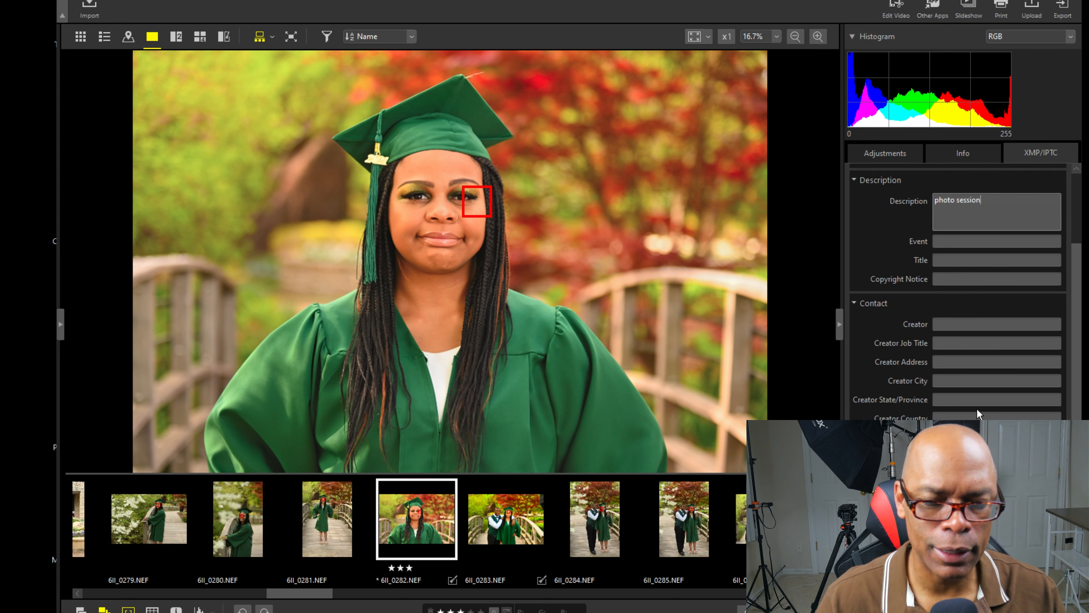
scroll(978, 413, down, 3)
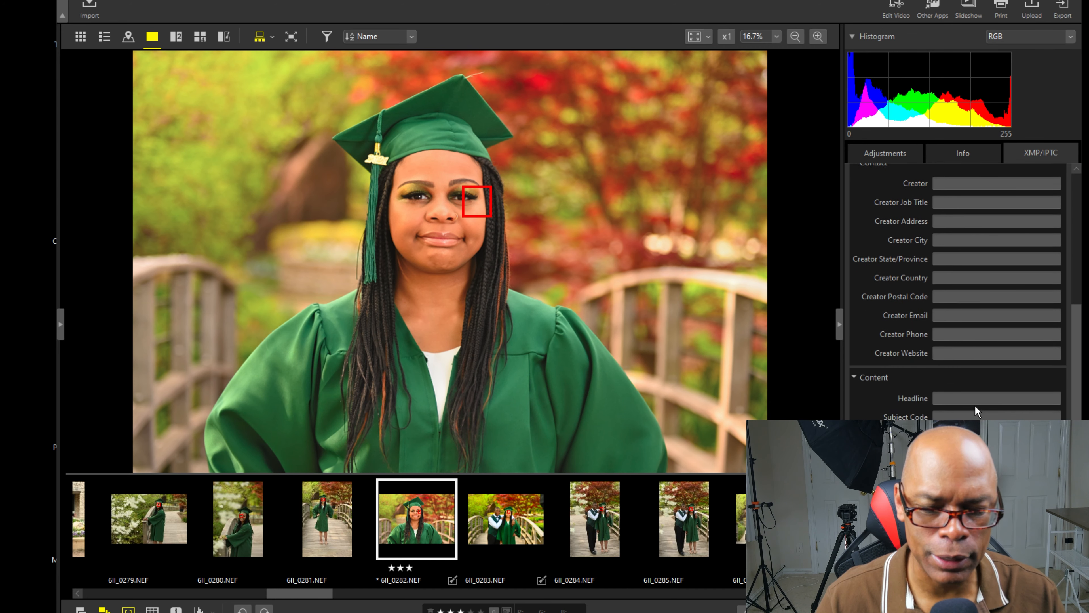
scroll(976, 408, down, 3)
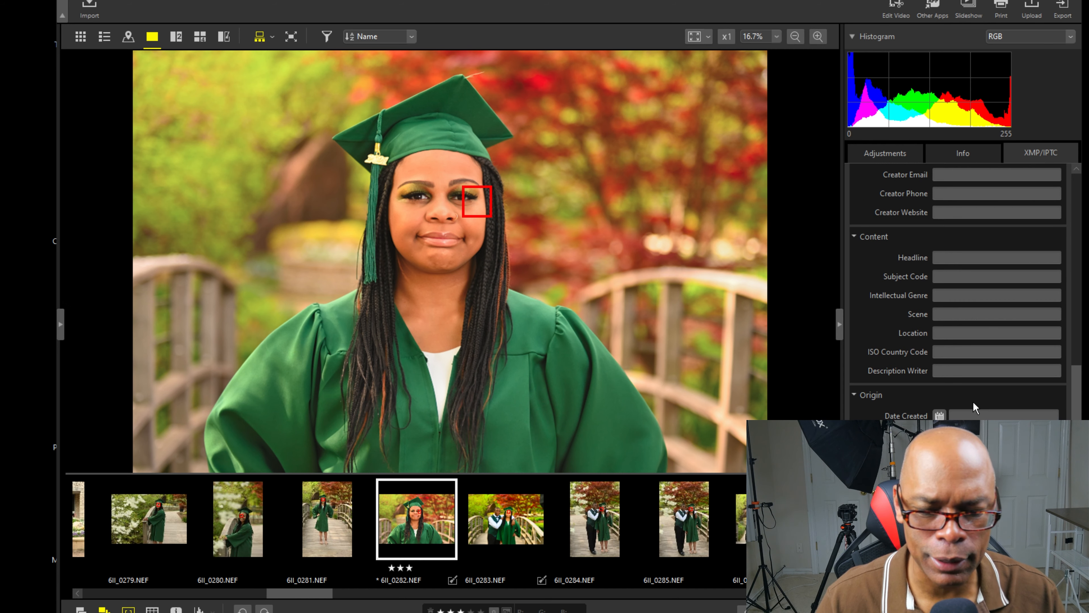
scroll(981, 397, down, 5)
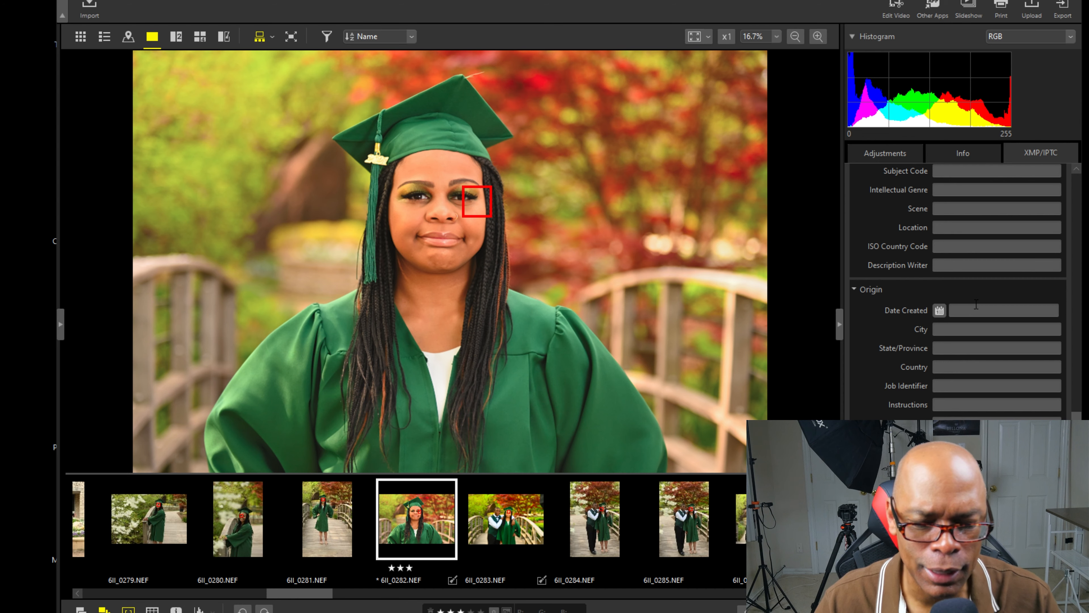
scroll(980, 315, up, 5)
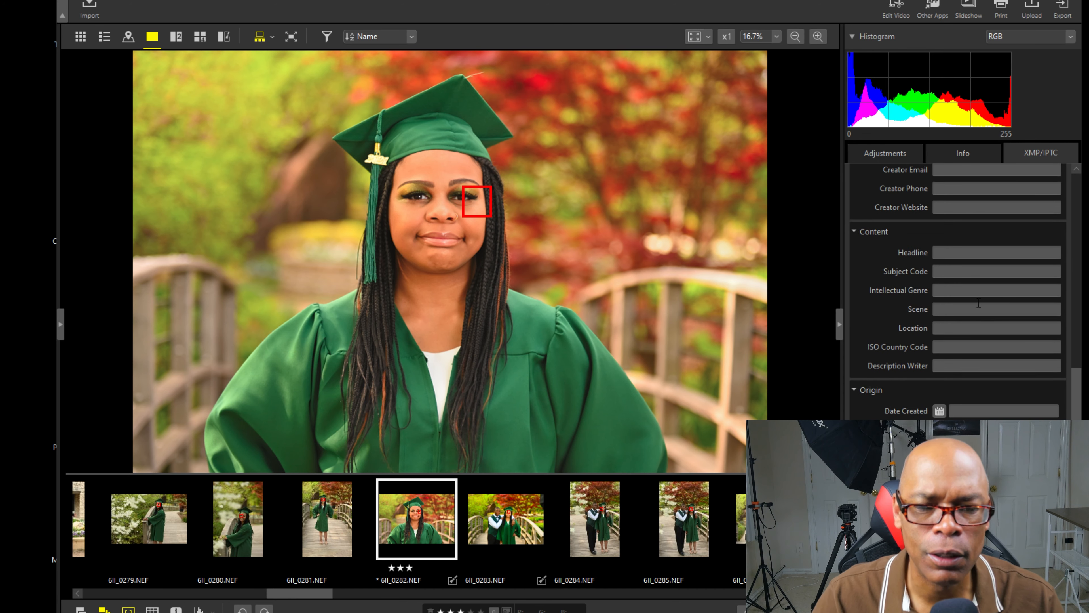
scroll(973, 290, up, 5)
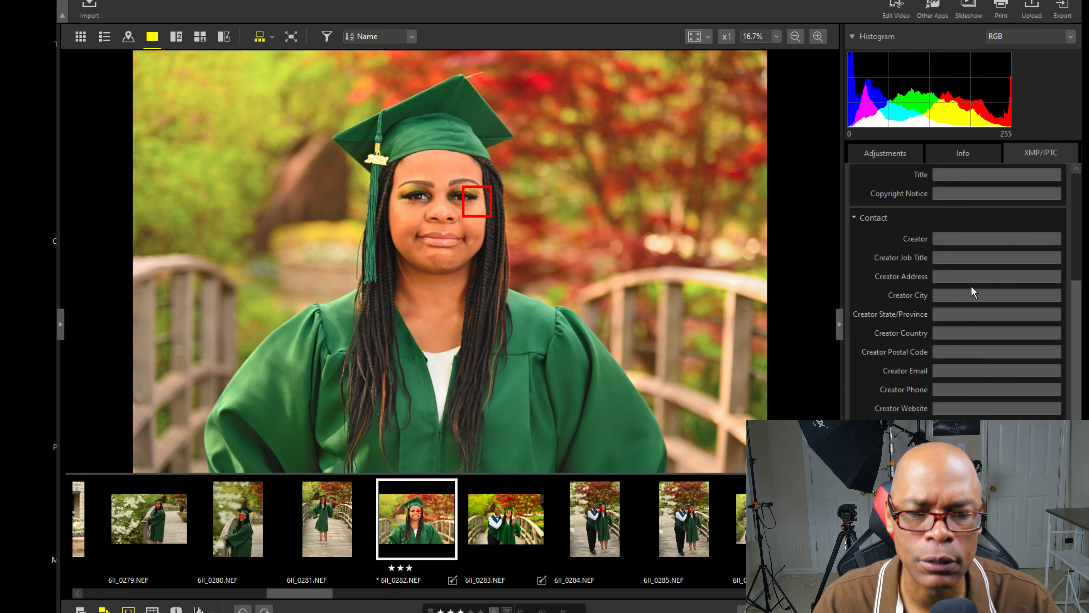
scroll(971, 290, up, 2)
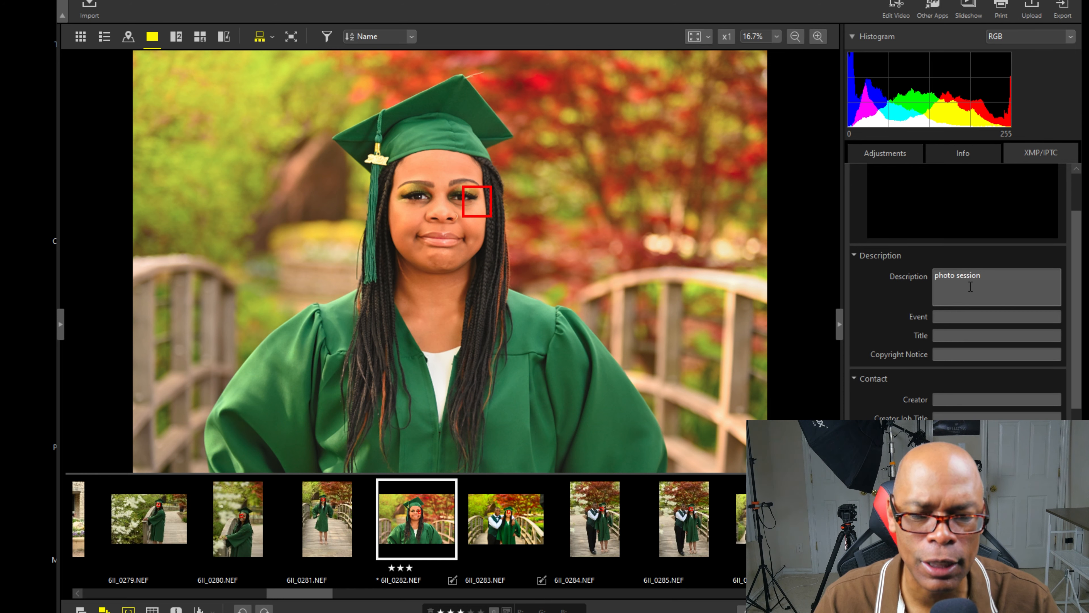
click(971, 287)
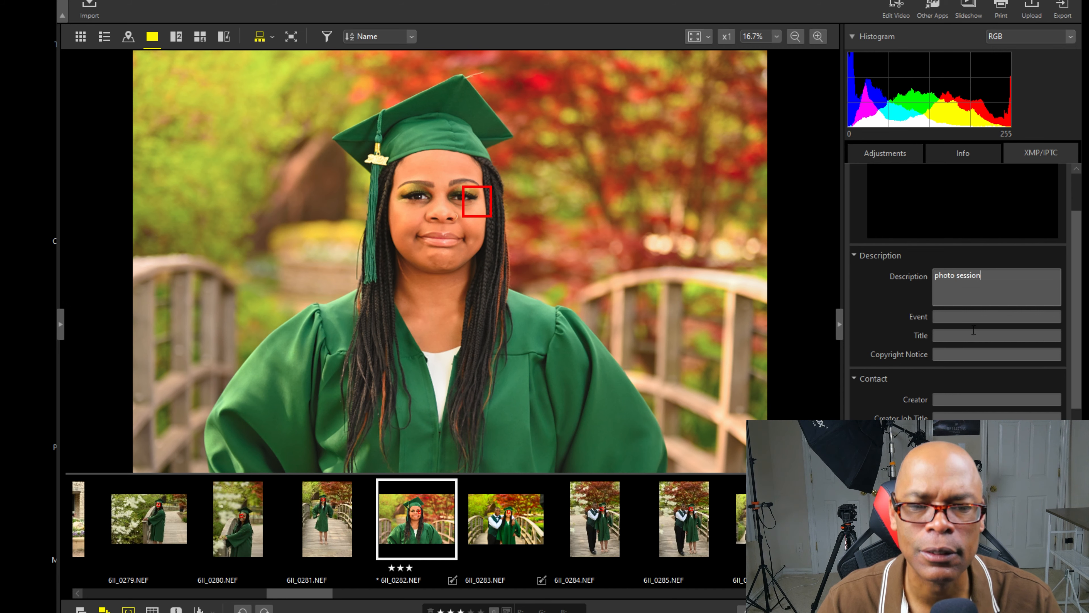
scroll(987, 320, up, 2)
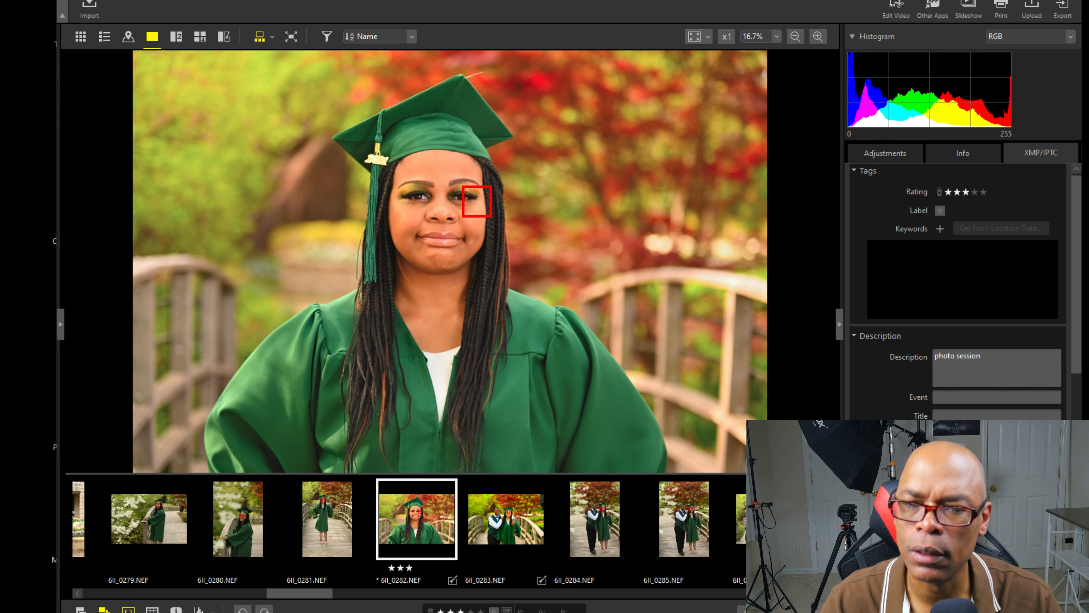
Open the video clip 6II_0265.MOV from the start of the filmstrip in the viewer.
mouse_move(478, 505)
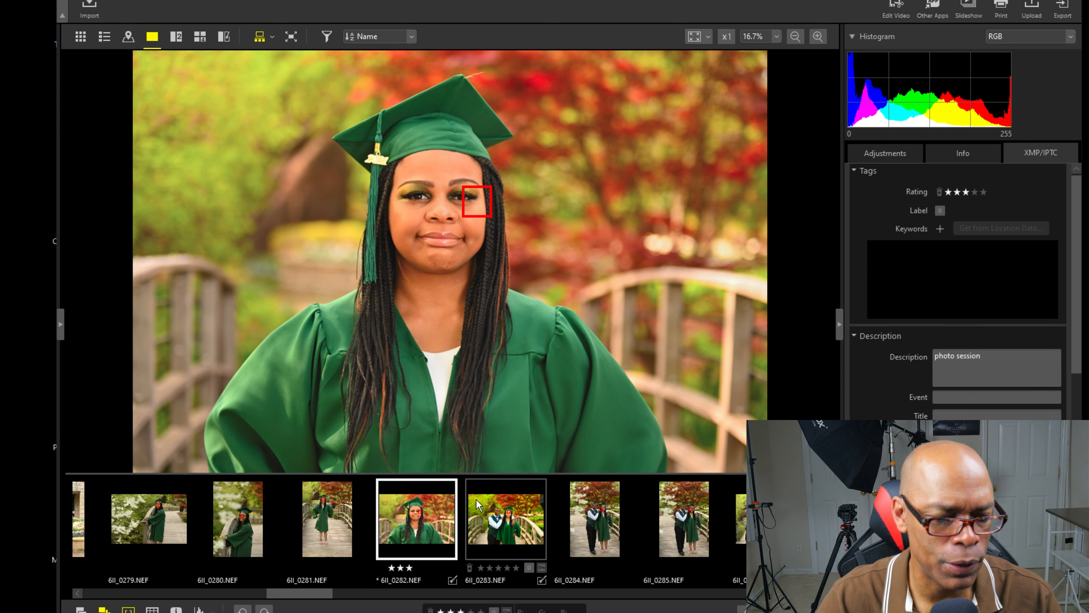
drag(300, 593, 90, 591)
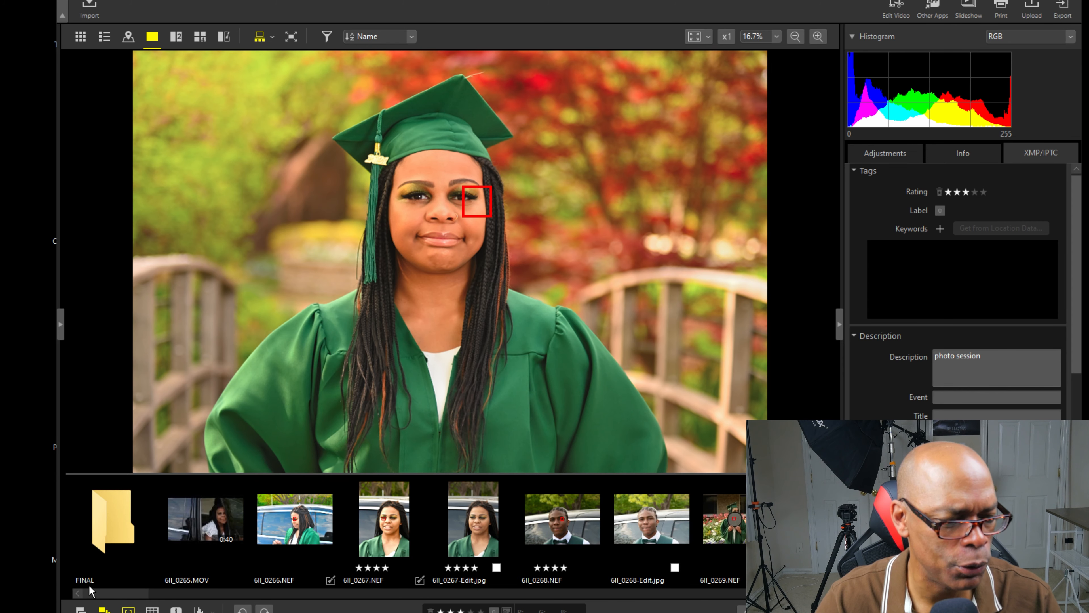
mouse_move(227, 524)
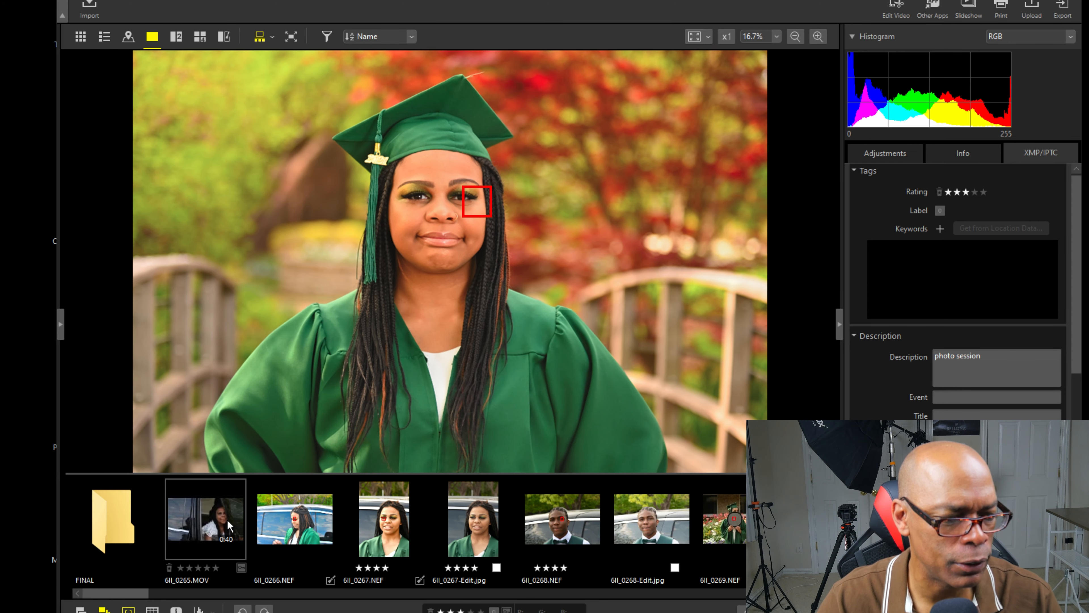
click(228, 523)
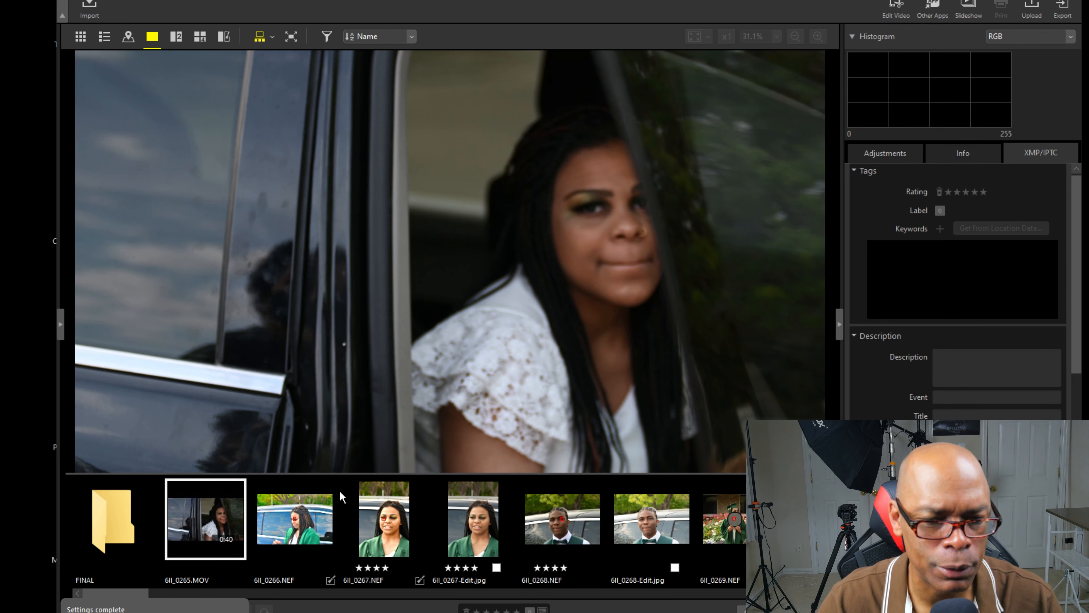
mouse_move(515, 434)
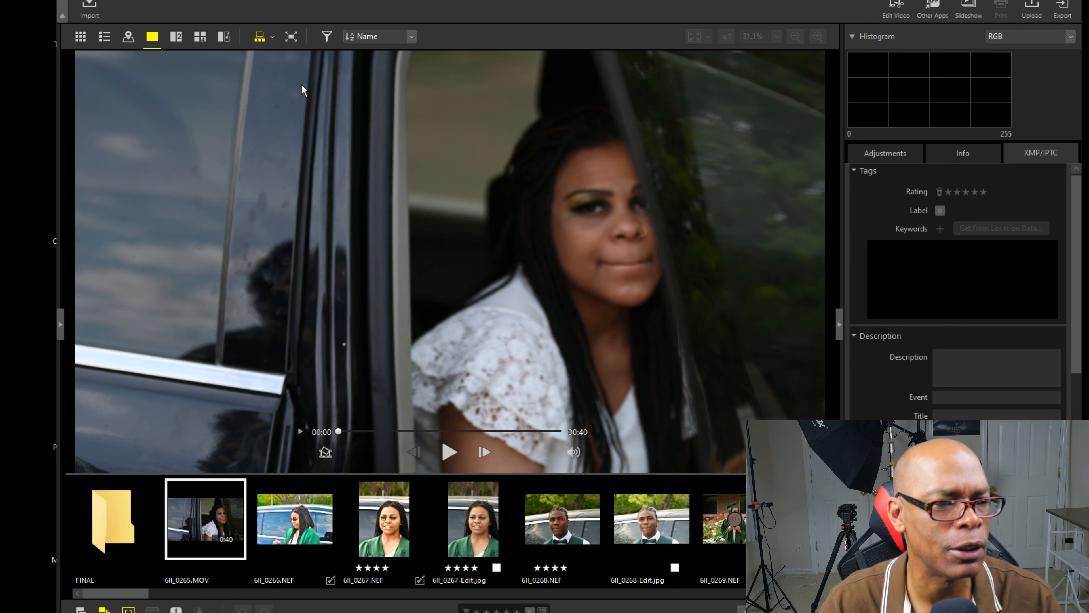
Turn on the Image Information overlay for the video clip in the viewer.
right_click(321, 148)
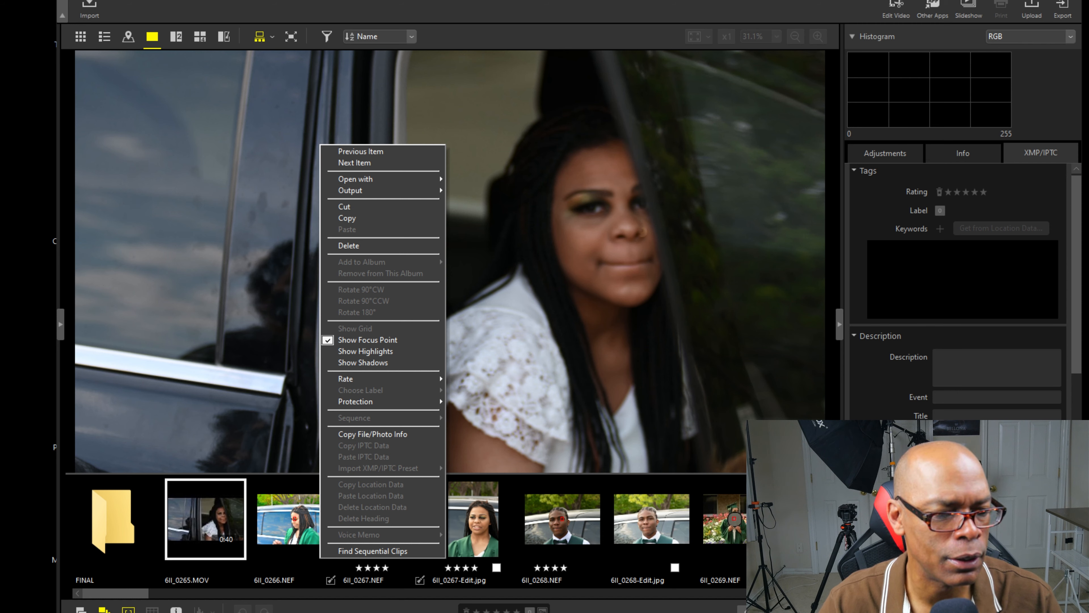
key(alt+v)
key(Left)
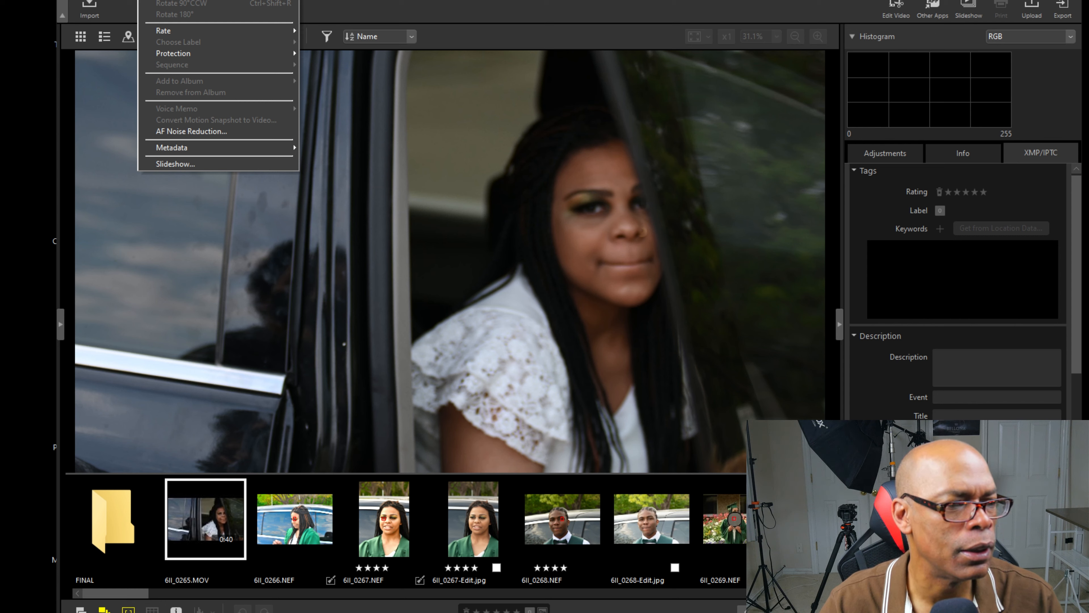
key(Right)
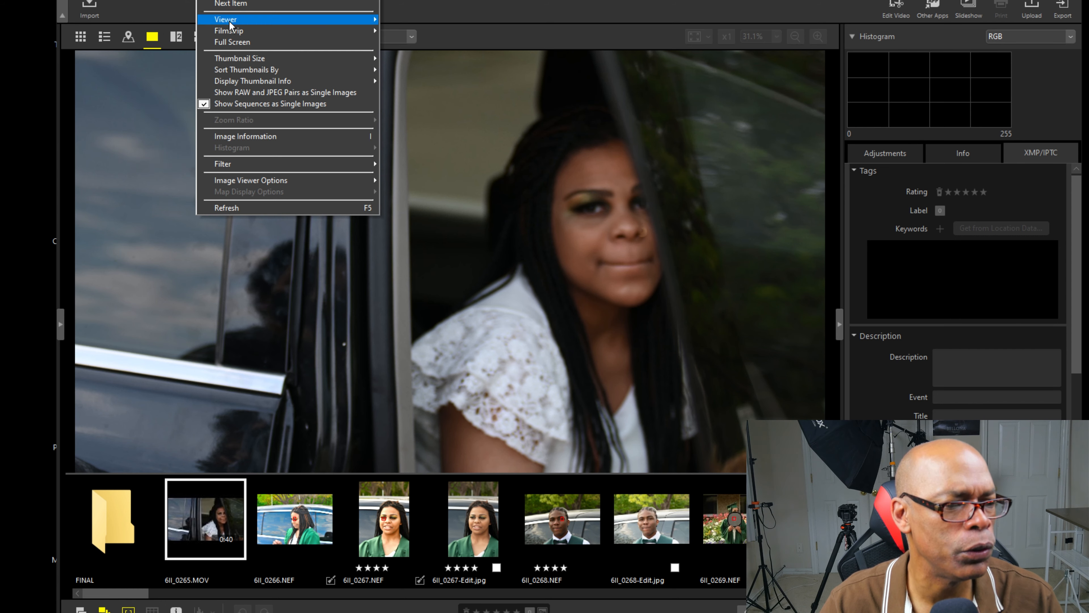
click(262, 135)
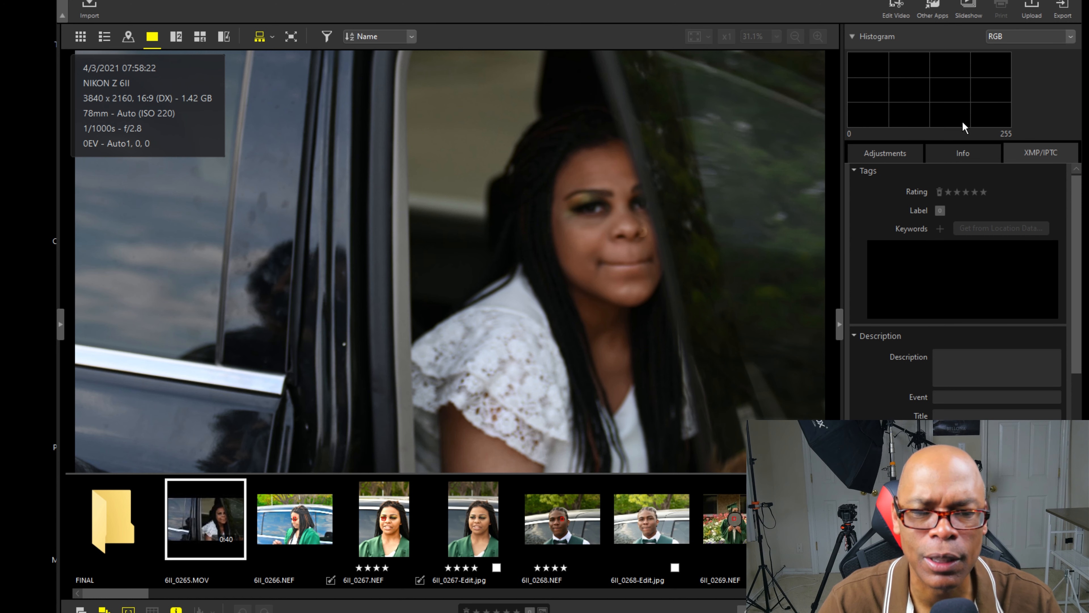
Play the video clip from the start and pause it at about 00:12.
mouse_move(515, 450)
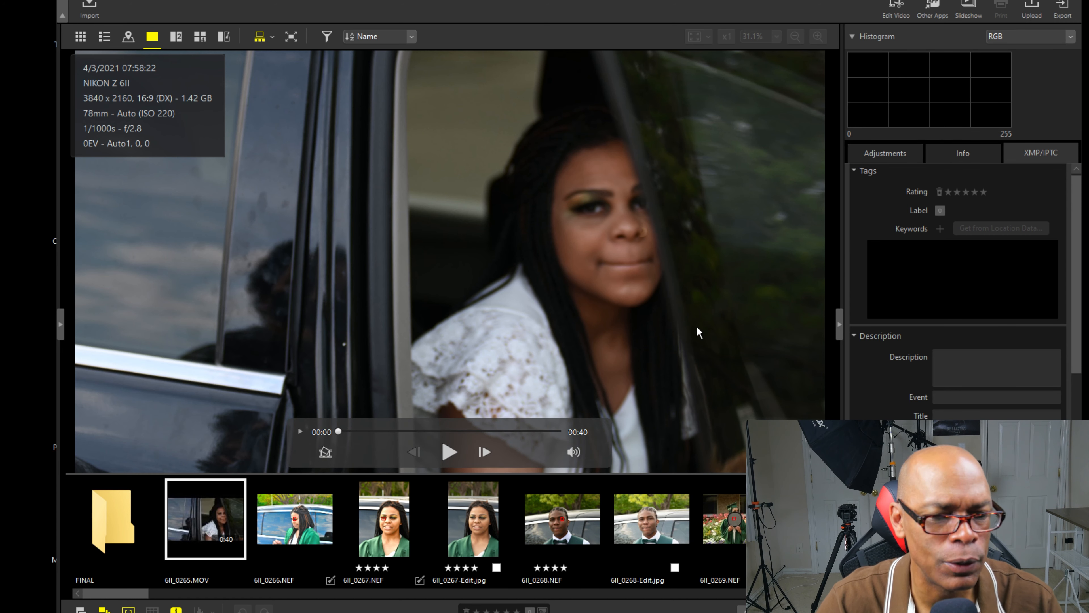
click(449, 450)
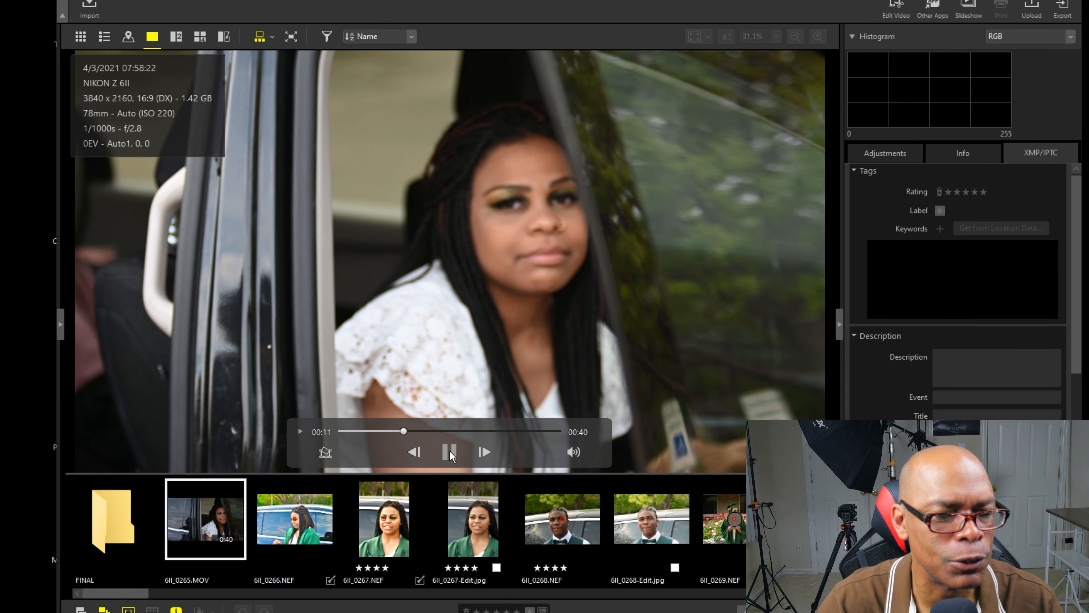
click(450, 451)
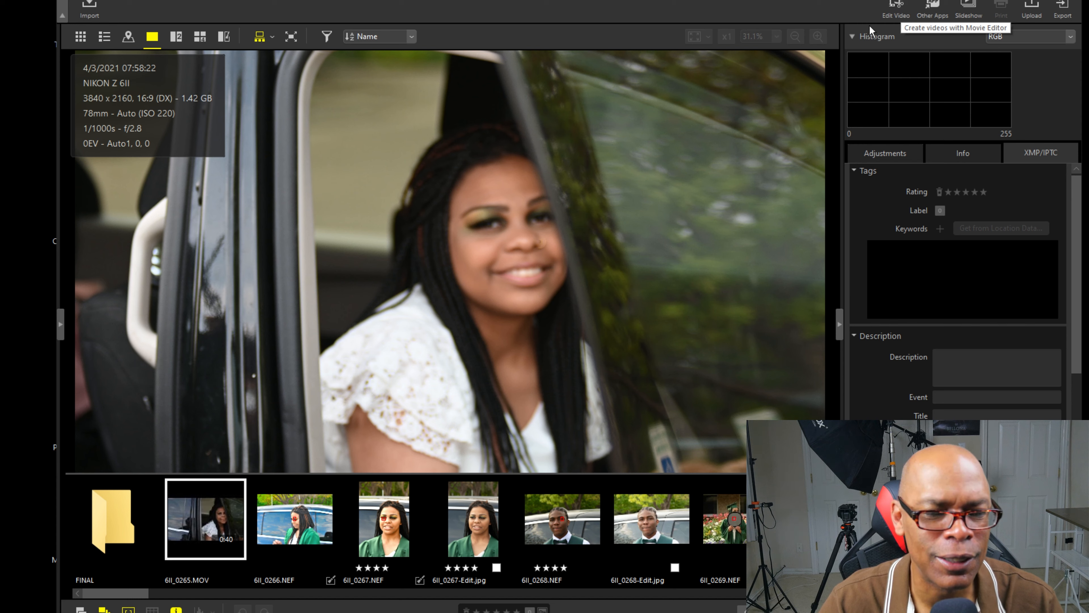
Open Trim Movie for the clip, check the output Settings choices, and quit without outputting a movie.
click(897, 9)
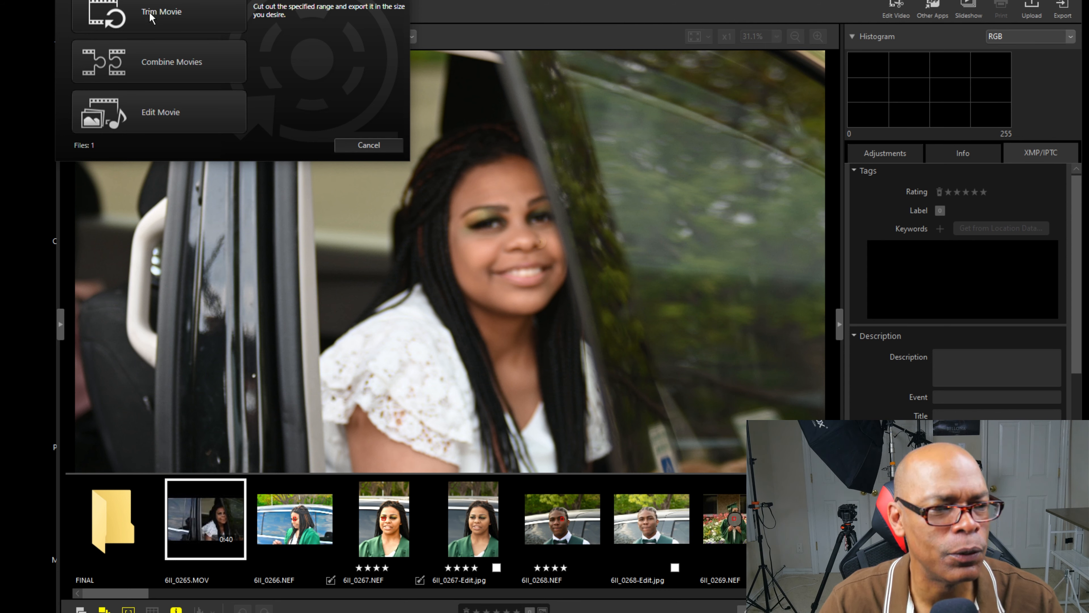
click(170, 17)
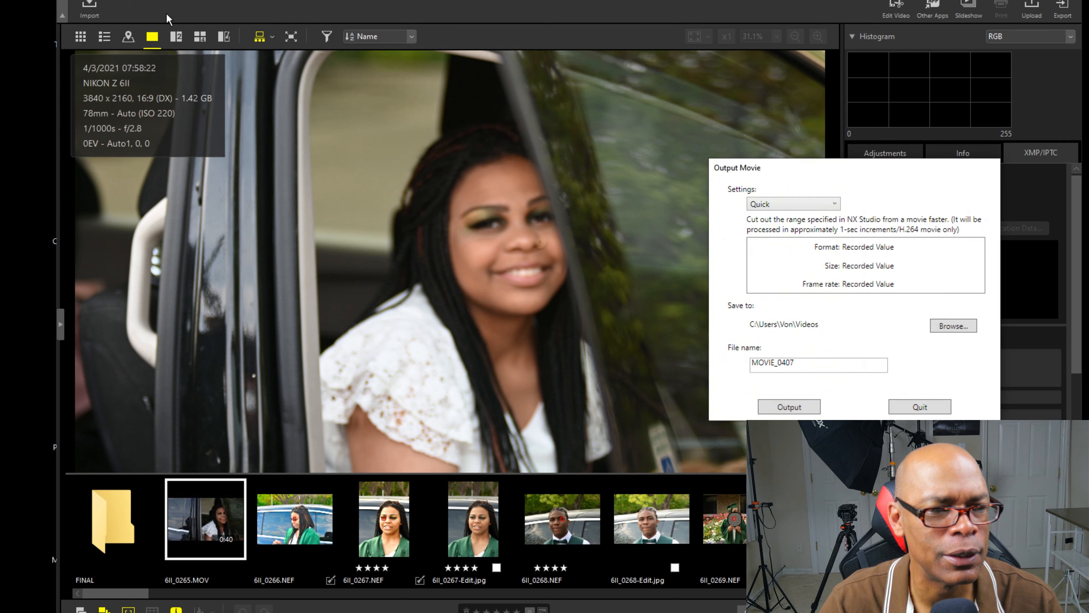
click(788, 202)
click(786, 201)
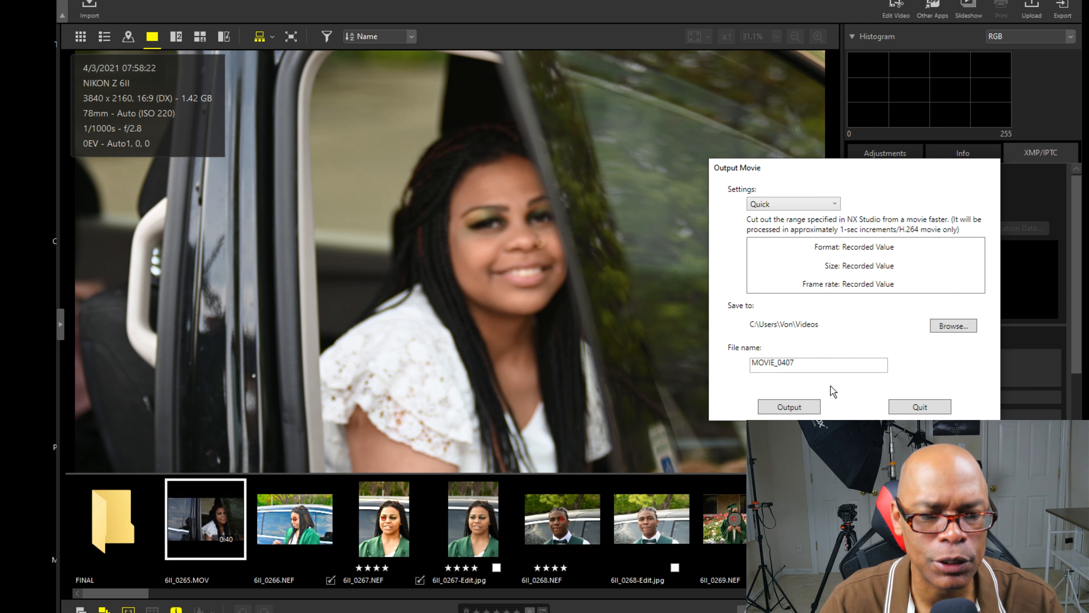
click(800, 202)
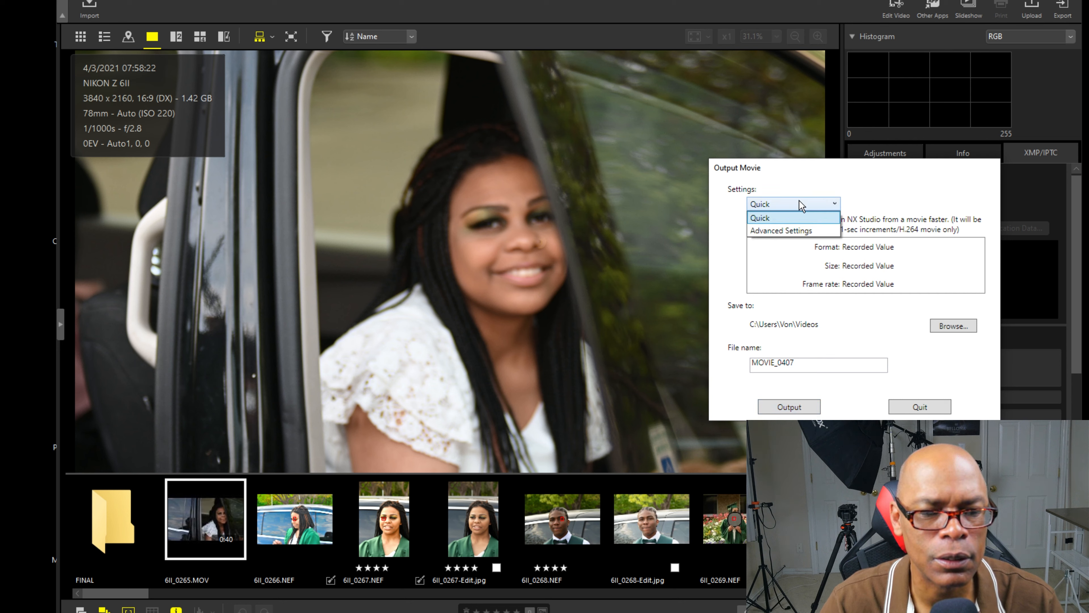
click(926, 413)
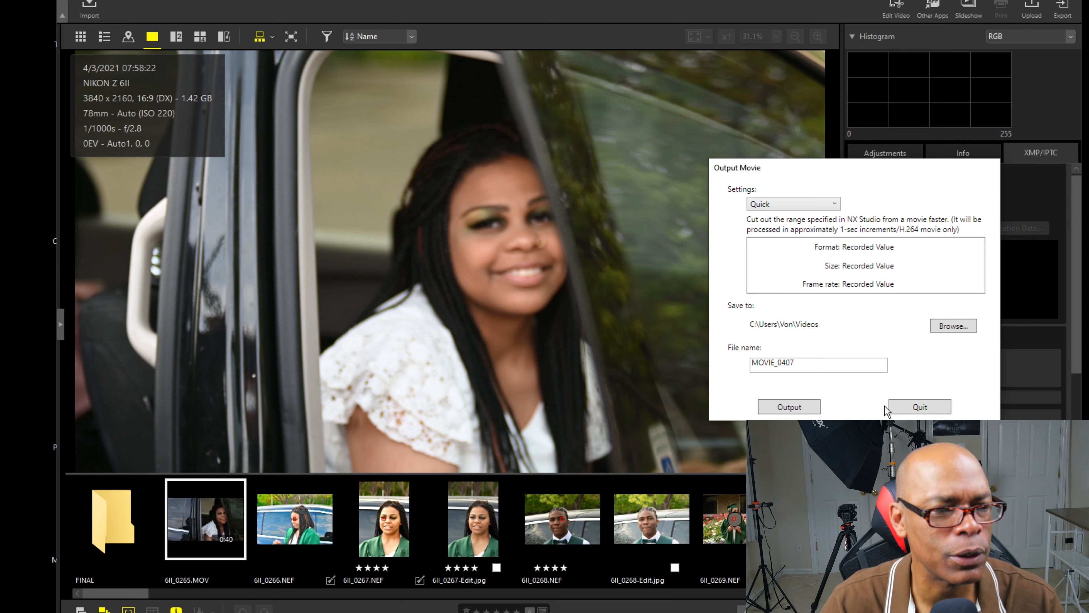
click(927, 410)
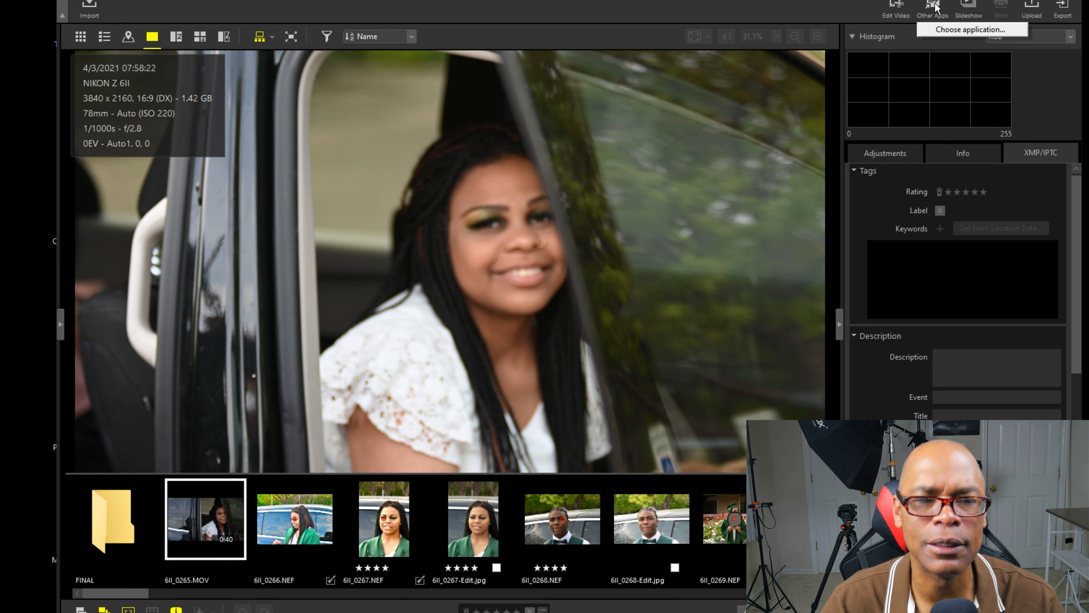
Look over the slideshow options for style, still image duration, background music and included movies without starting a slideshow.
click(969, 6)
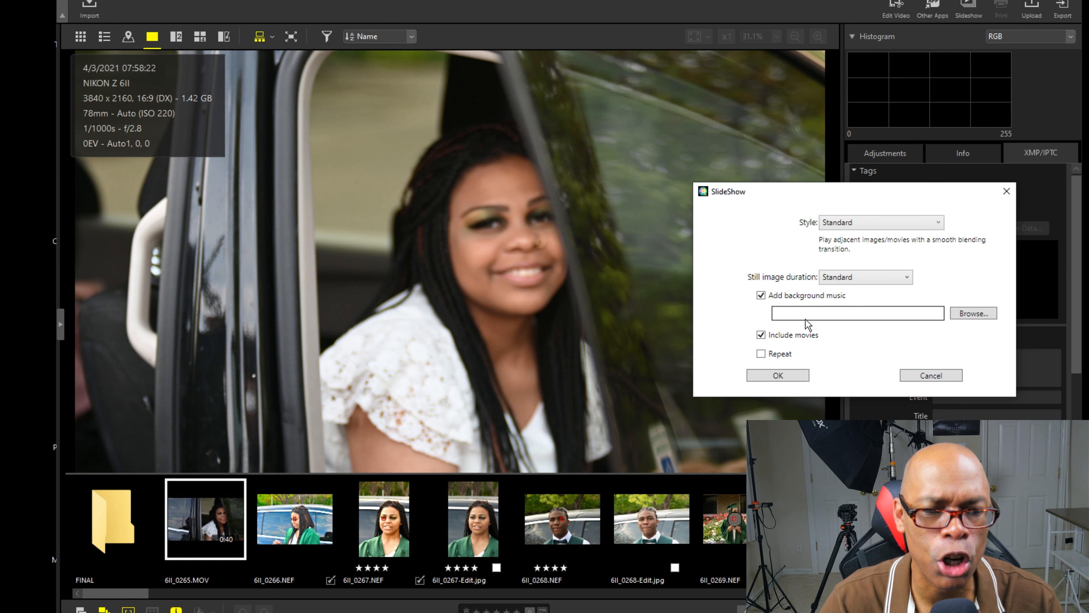
click(933, 376)
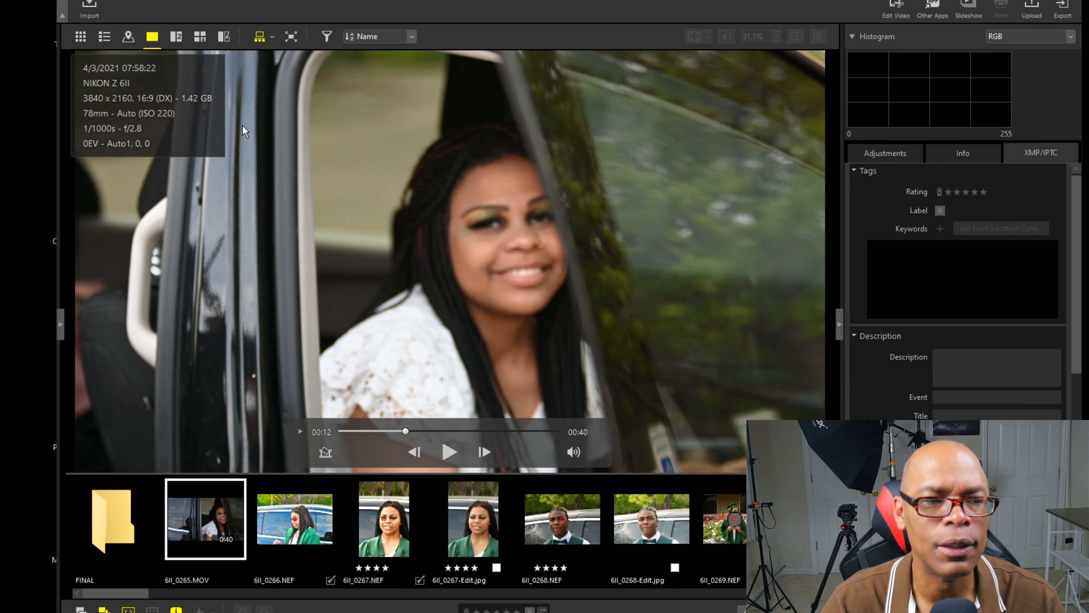
click(275, 1)
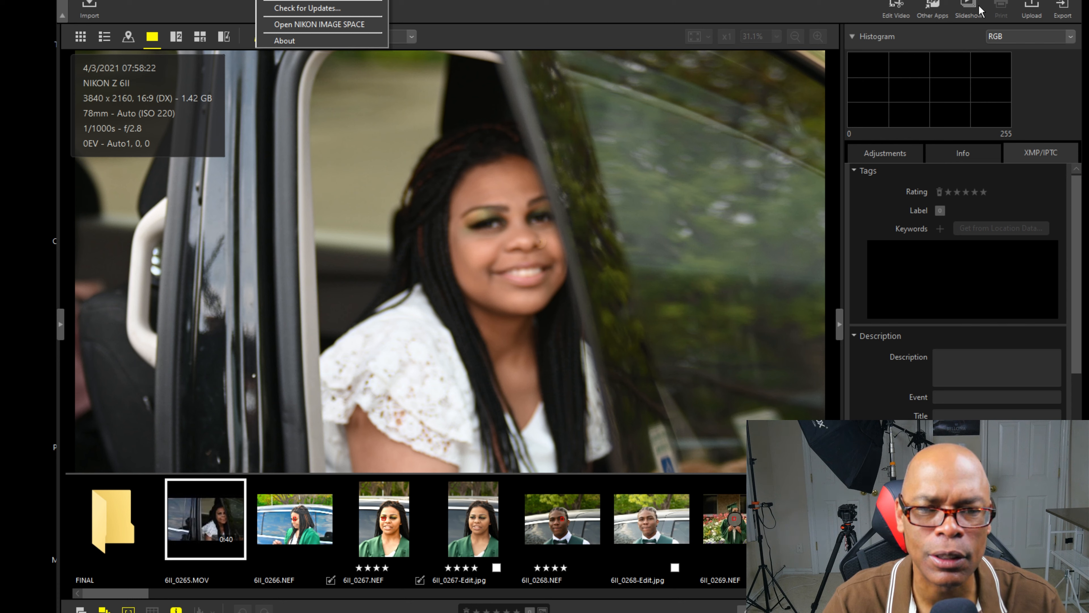
Check which web services are offered for uploading the clip, and cancel the upload.
click(1032, 8)
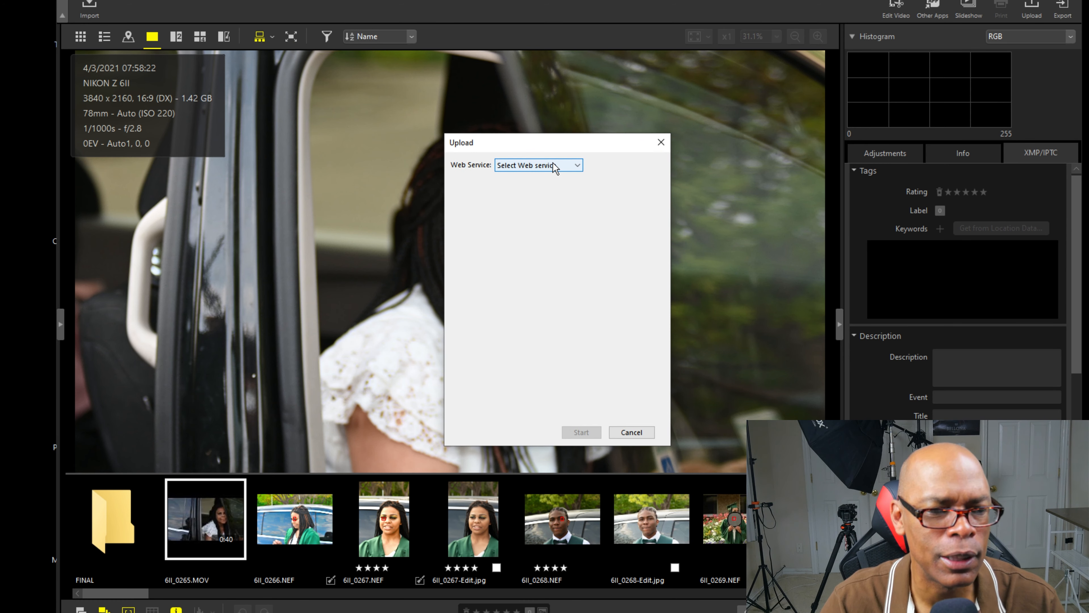
click(555, 167)
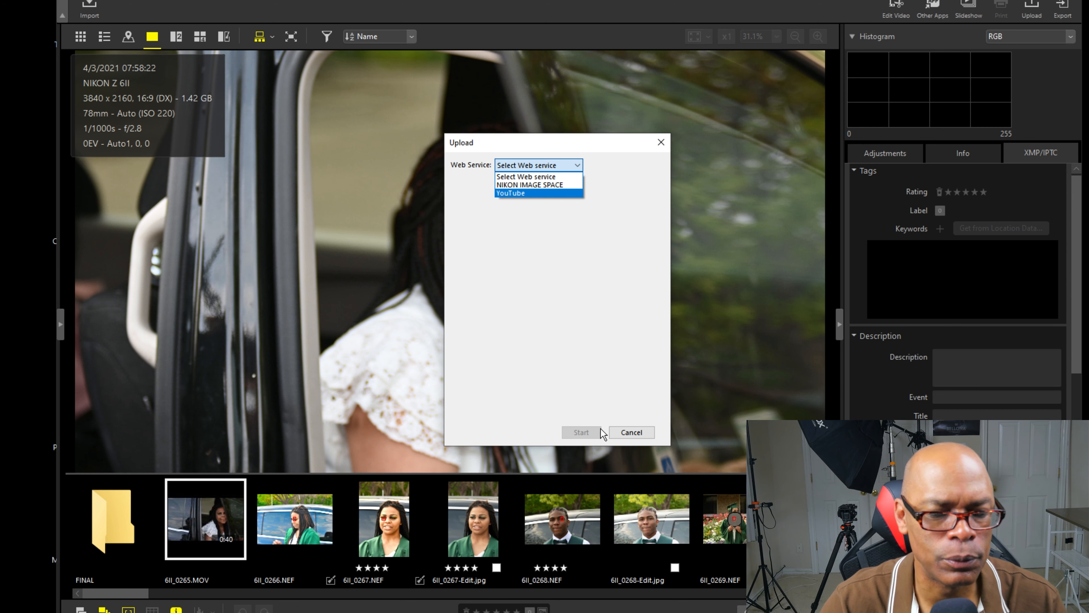
click(635, 427)
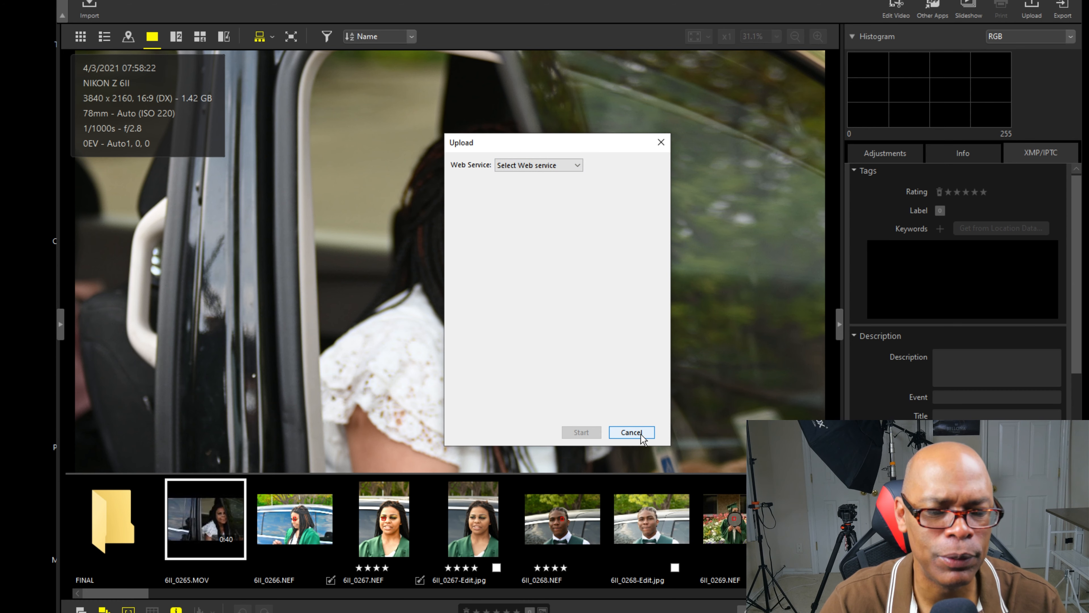
click(639, 432)
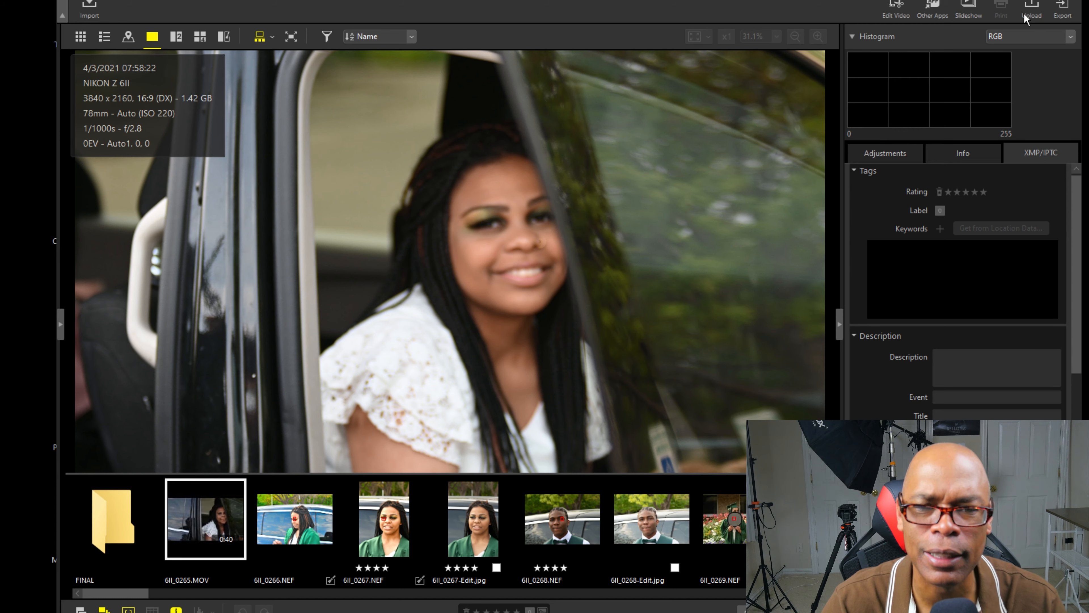
Try the JPEG export options with image resizing enabled at a 1080-pixel long edge and quality values of 100 and 62, and cancel the export.
click(1068, 8)
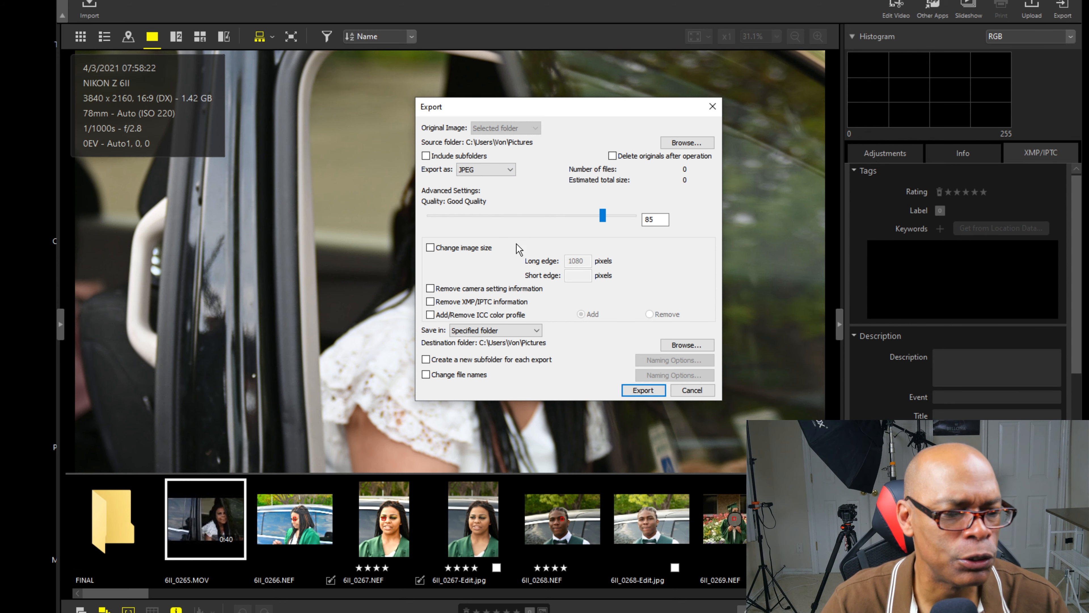
click(430, 248)
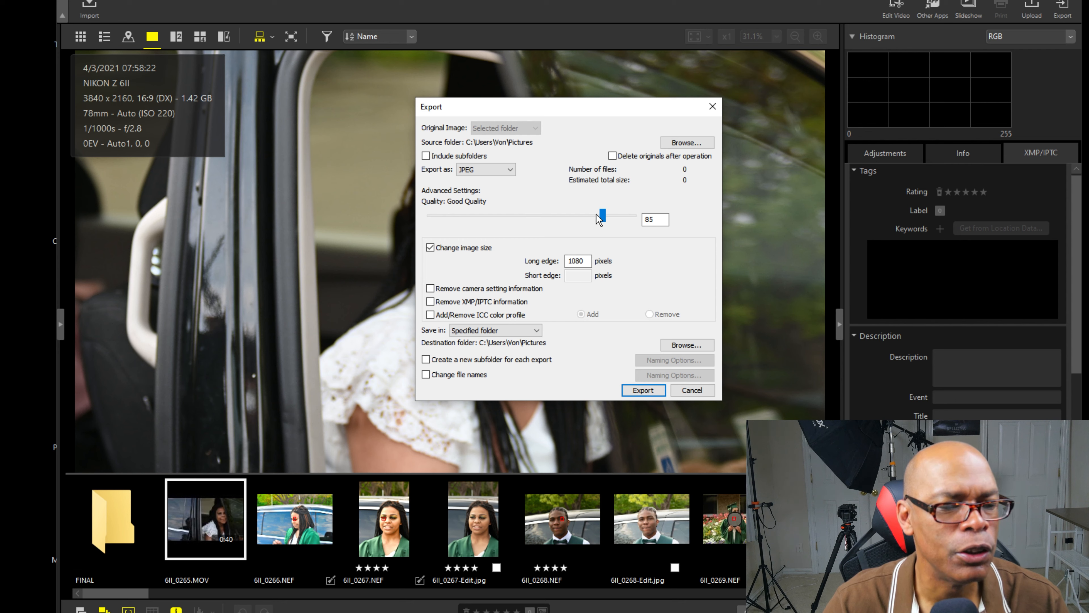
drag(604, 218, 663, 224)
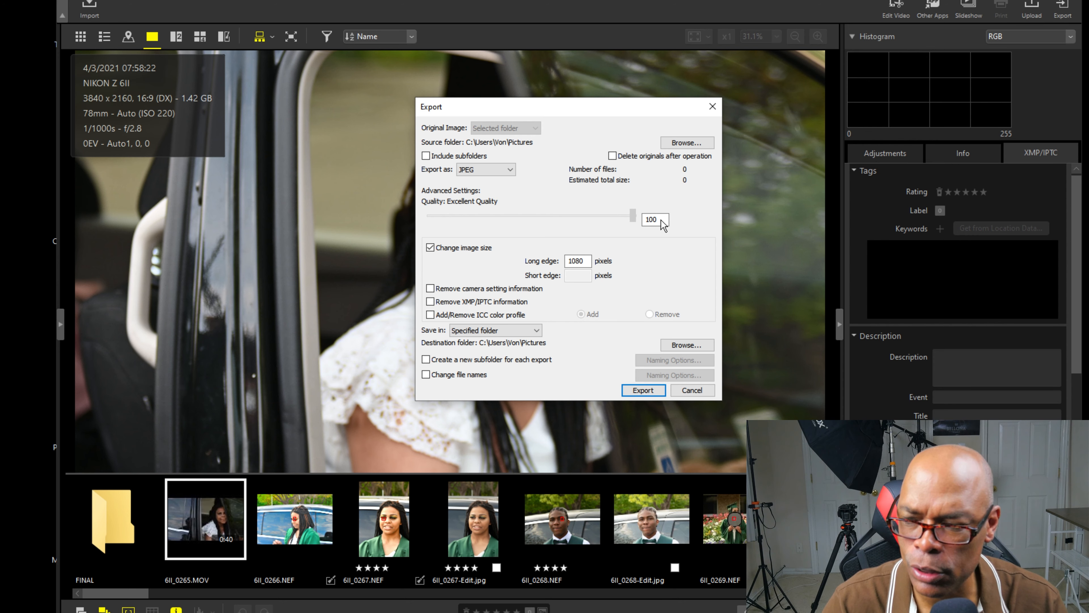
drag(640, 220, 557, 216)
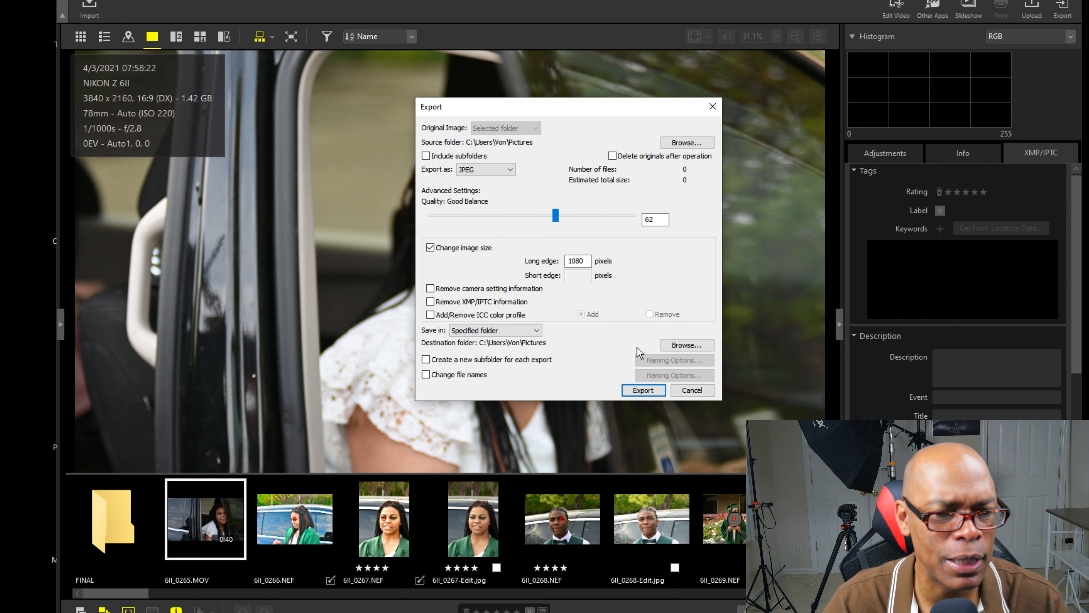
click(693, 390)
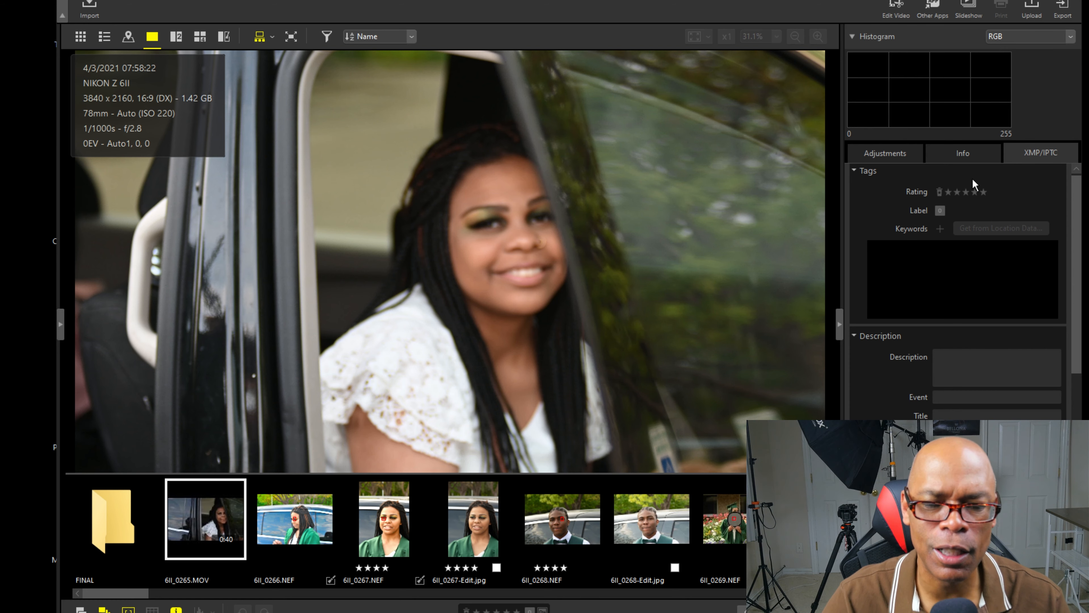
Examine the XMP/IPTC fields available for the video clip, from Tags through Contact, Content and Origin.
scroll(957, 186, down, 6)
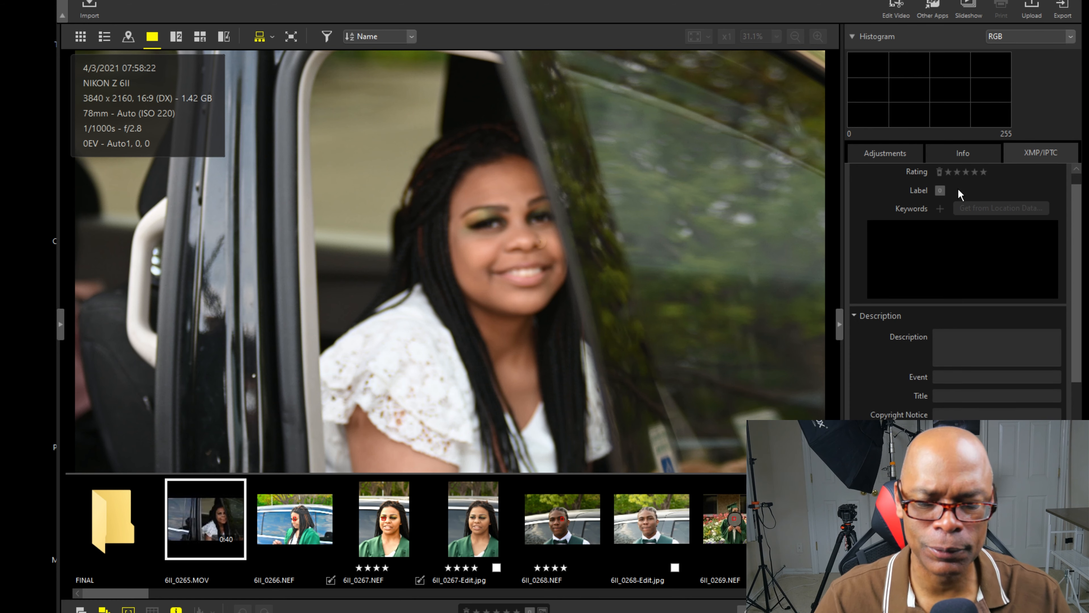
scroll(935, 215, down, 12)
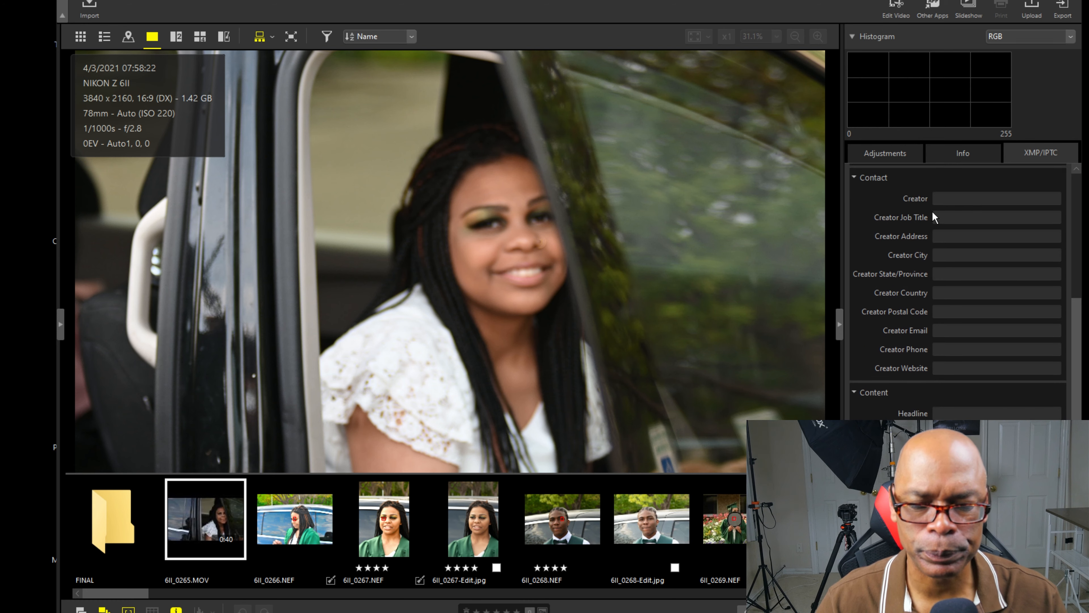
scroll(923, 229, down, 2)
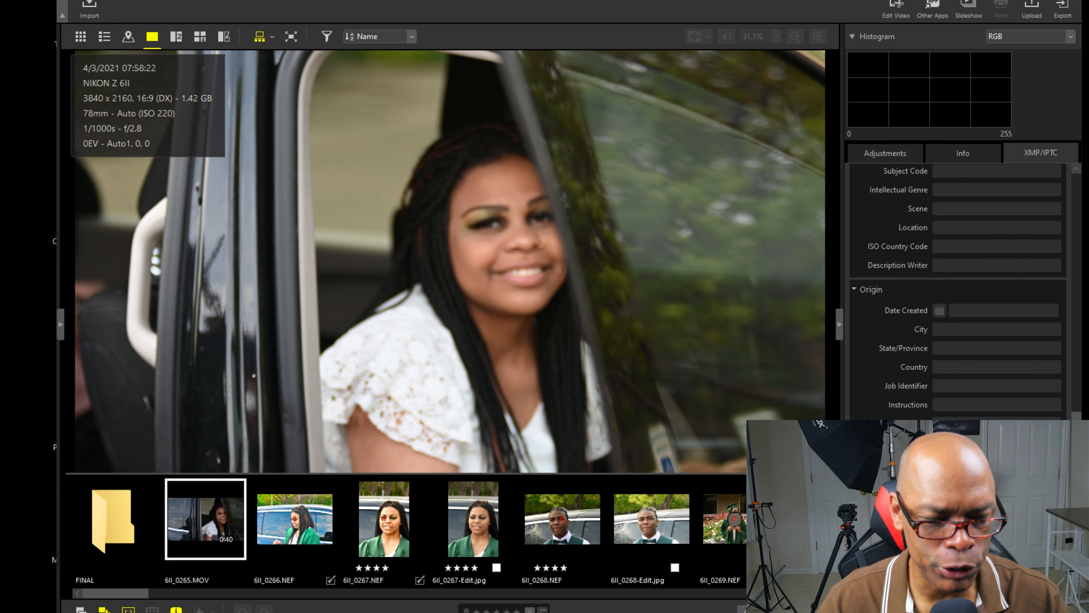
Resume the video clip, pause it at about 00:15, and move playback back to about 00:01.
mouse_move(678, 289)
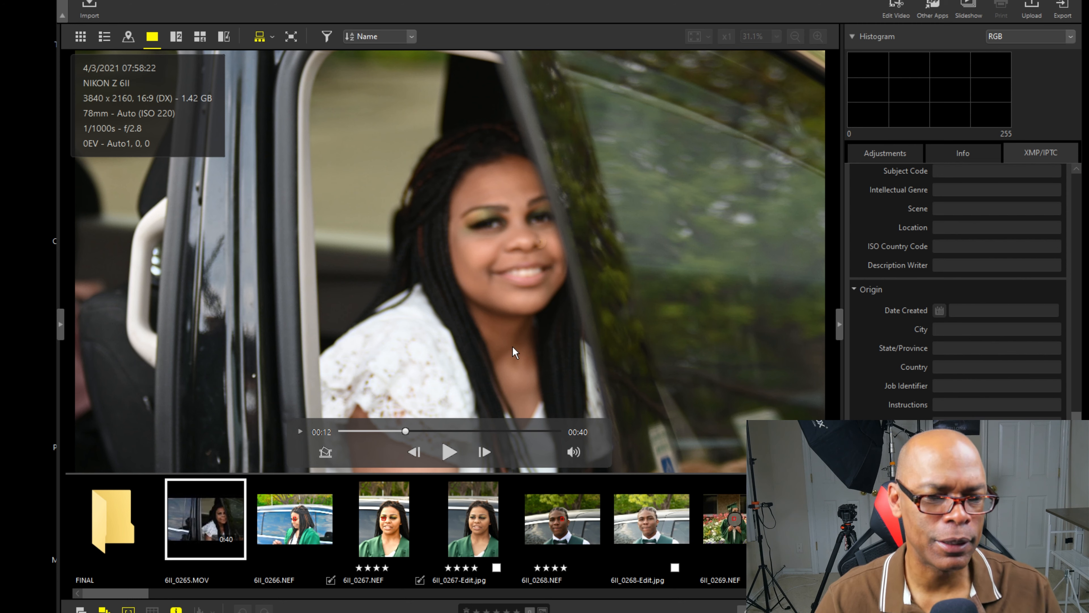
click(444, 451)
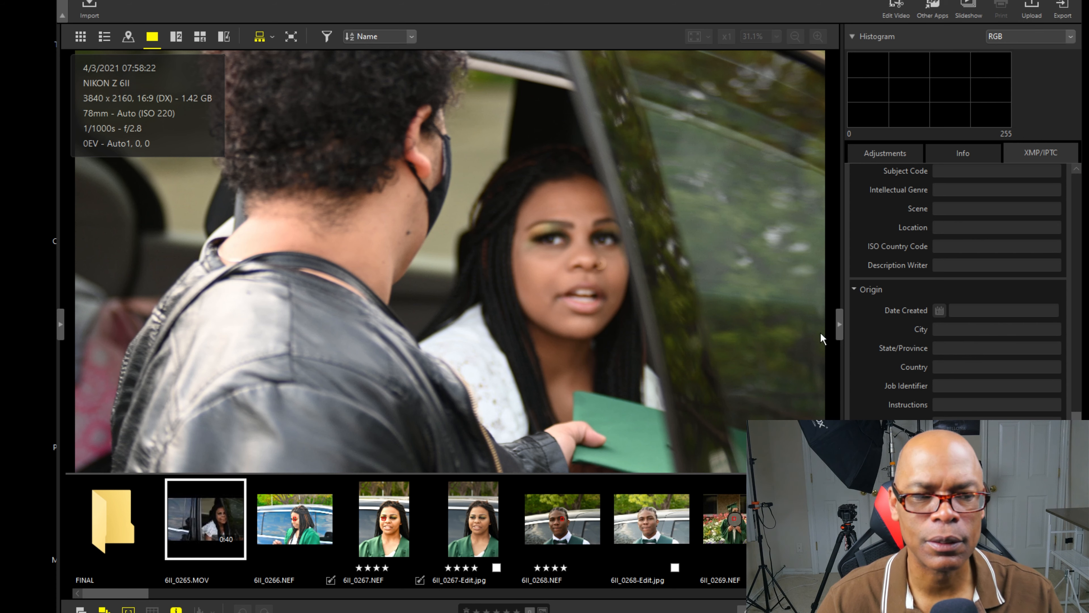
mouse_move(588, 389)
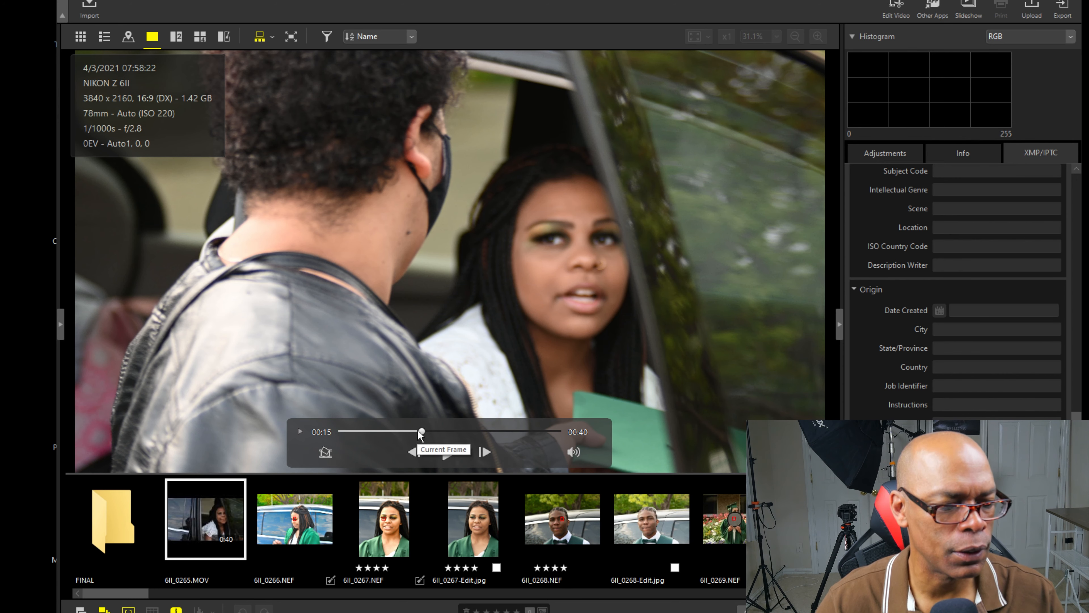
click(356, 429)
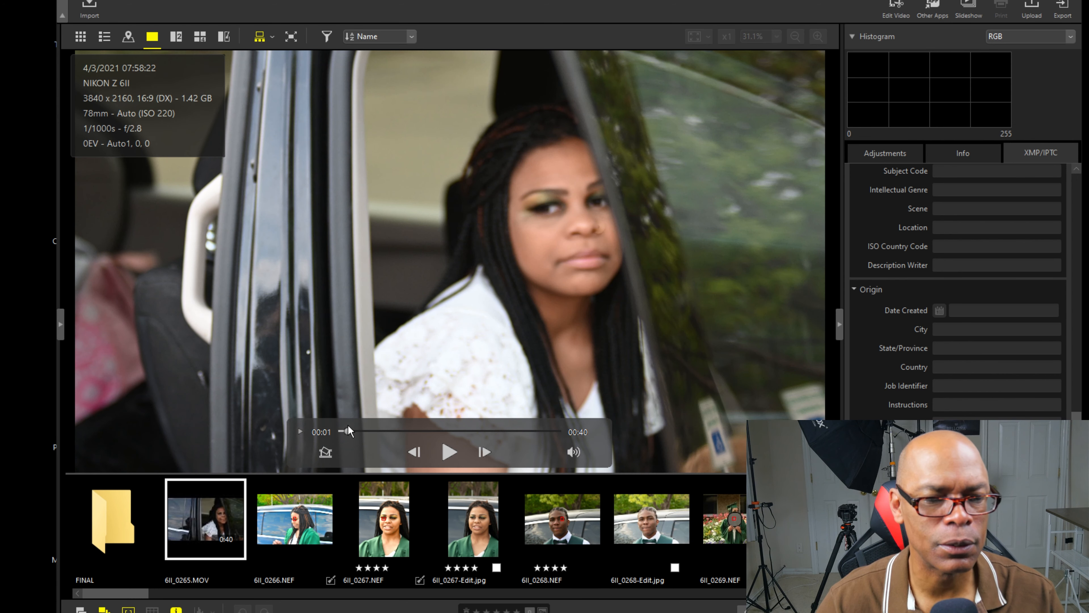